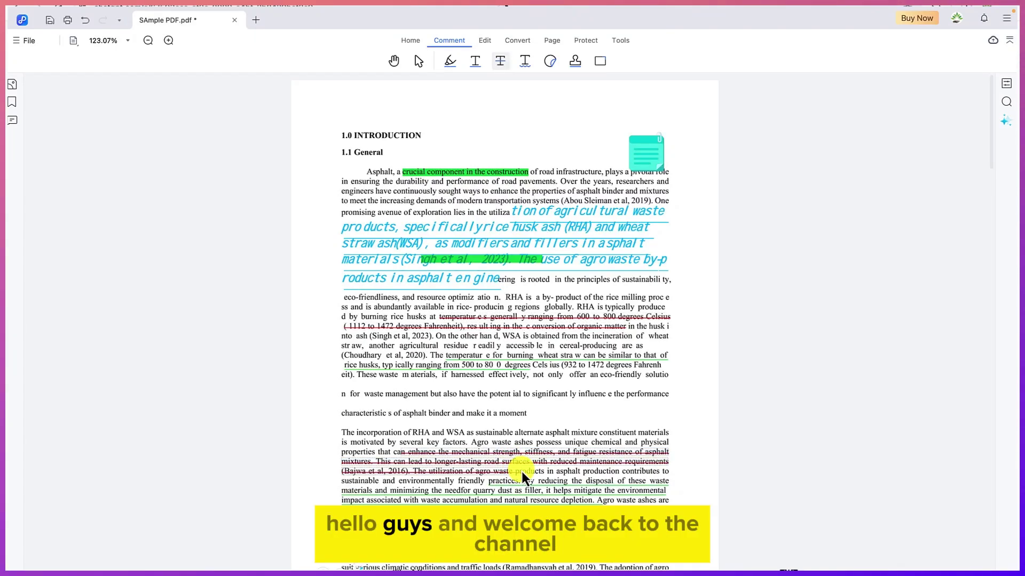
- Add a squiggly underline to the phrase "also have the potential to" at the end of the first paragraph
{"action": "left_click", "coordinate": [525, 67]}
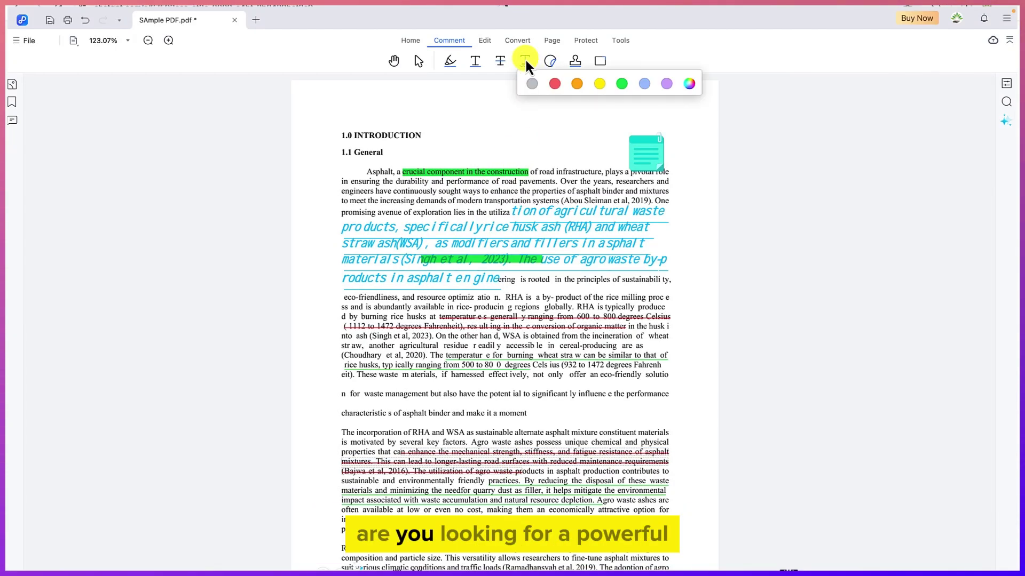
{"action": "left_click_drag", "start_coordinate": [445, 394], "coordinate": [511, 401]}
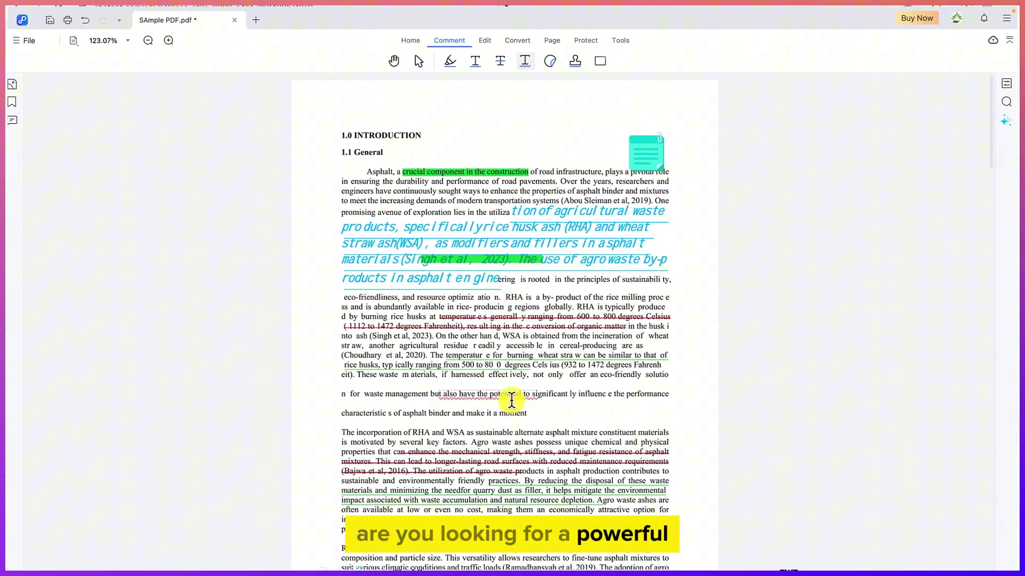
{"action": "left_click", "coordinate": [551, 61]}
{"action": "key", "text": "Escape"}
- Place the first Standard Business stamp on page two, in the paragraph beginning "This study seeks to contribute"
{"action": "scroll", "coordinate": [548, 411], "scroll_direction": "down", "scroll_amount": 10}
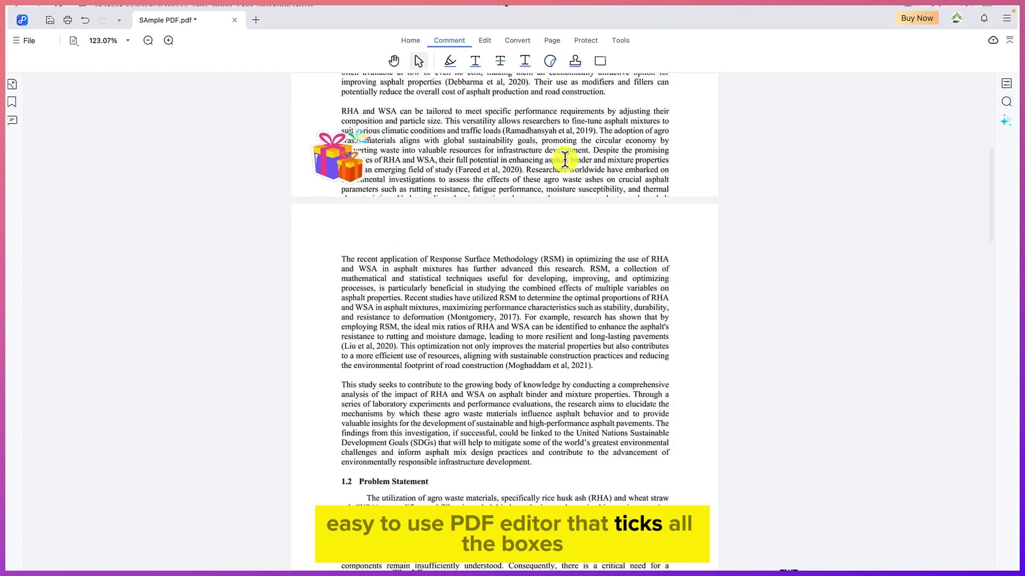
{"action": "left_click", "coordinate": [575, 61]}
{"action": "mouse_move", "coordinate": [645, 106]}
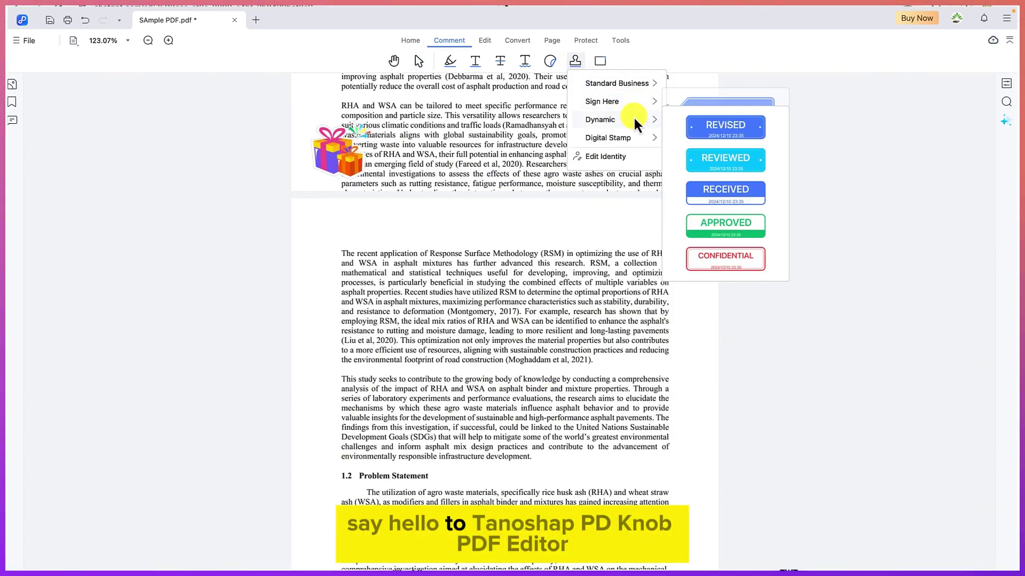
{"action": "mouse_move", "coordinate": [617, 83]}
{"action": "left_click", "coordinate": [727, 88]}
{"action": "scroll", "coordinate": [477, 496], "scroll_direction": "down", "scroll_amount": 6}
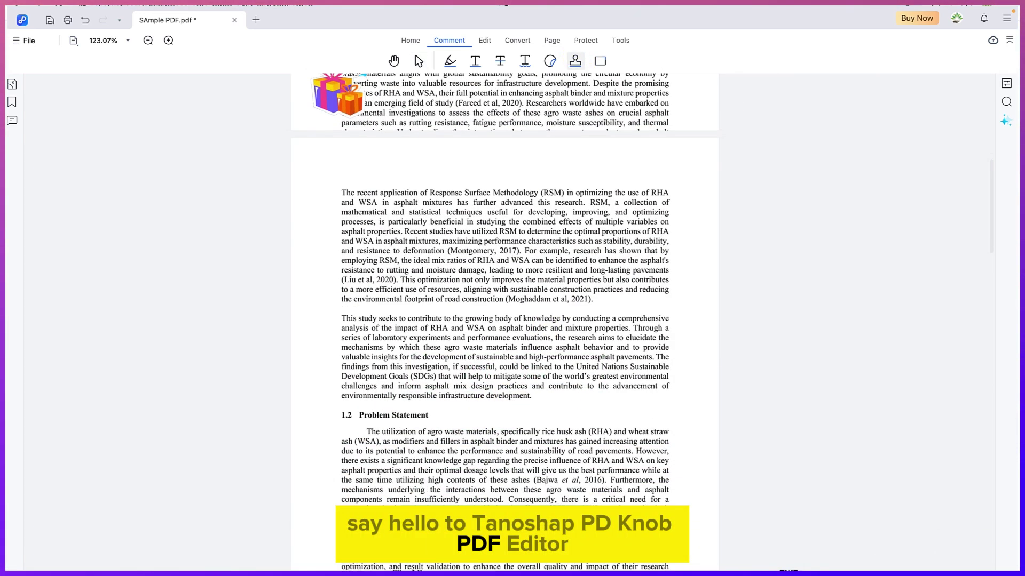
{"action": "left_click", "coordinate": [486, 363]}
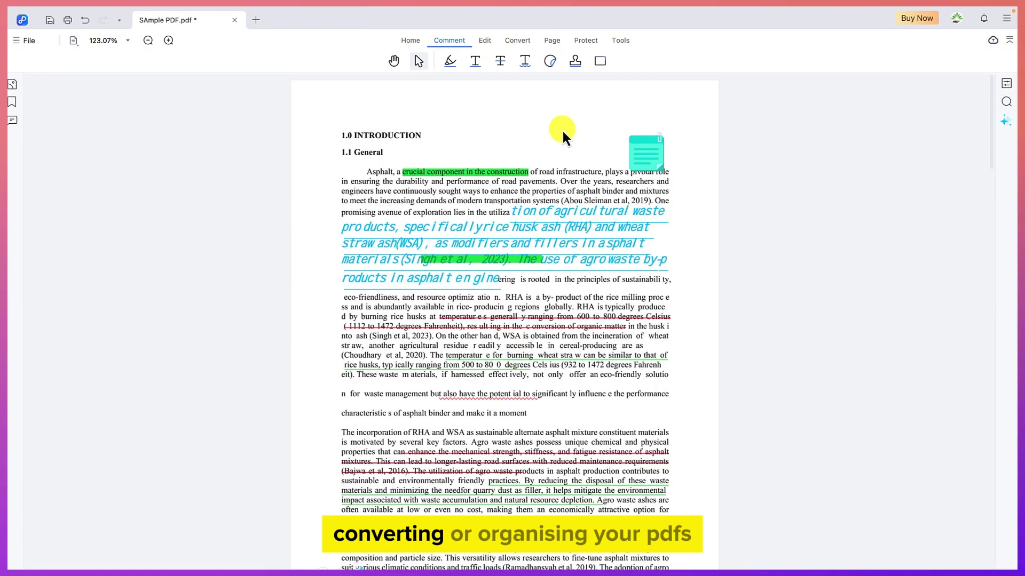
- Draw a rectangle around the lines near "potential to significantly" and an ellipse over "constituent" in the following paragraph on page one
{"action": "left_click", "coordinate": [600, 61]}
{"action": "left_click", "coordinate": [621, 92]}
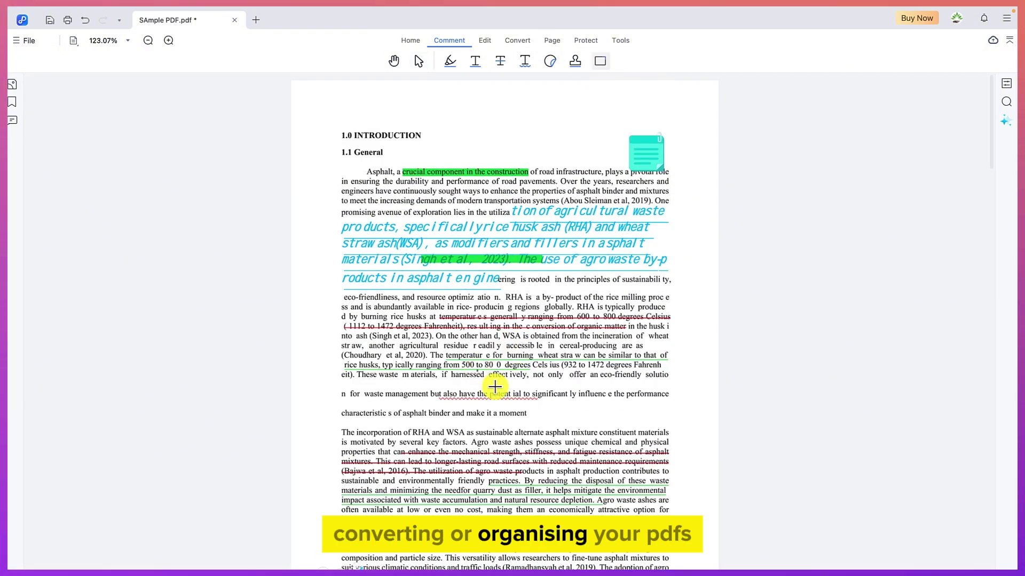
{"action": "mouse_move", "coordinate": [478, 372]}
{"action": "left_mouse_down"}
{"action": "mouse_move", "coordinate": [563, 422]}
{"action": "mouse_move", "coordinate": [662, 432]}
{"action": "left_mouse_up"}
{"action": "left_click", "coordinate": [600, 61]}
{"action": "left_click", "coordinate": [619, 110]}
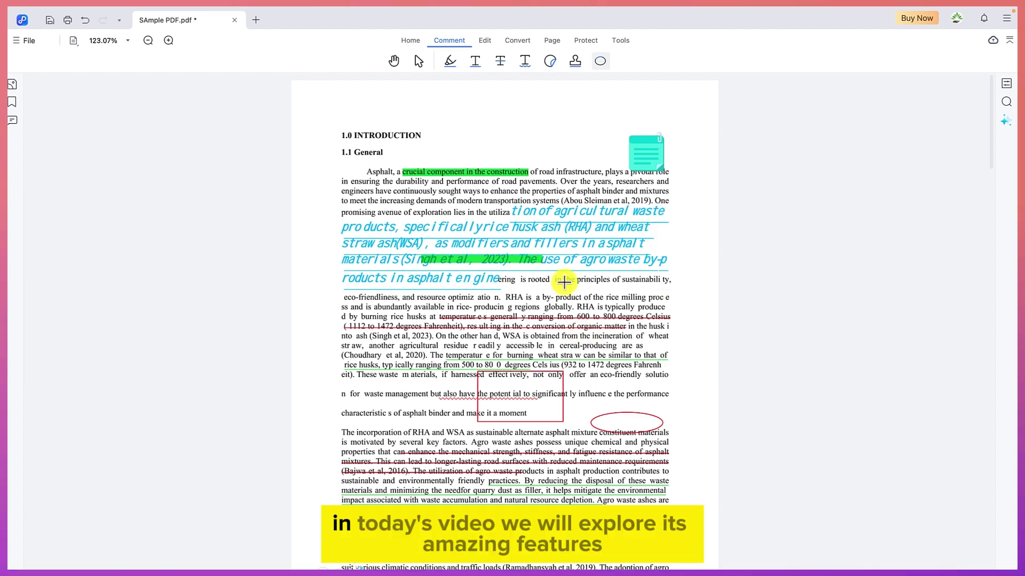
- Edit the end of the first paragraph so it reads "of asphalt binder and make it a moment"
{"action": "left_click", "coordinate": [485, 42]}
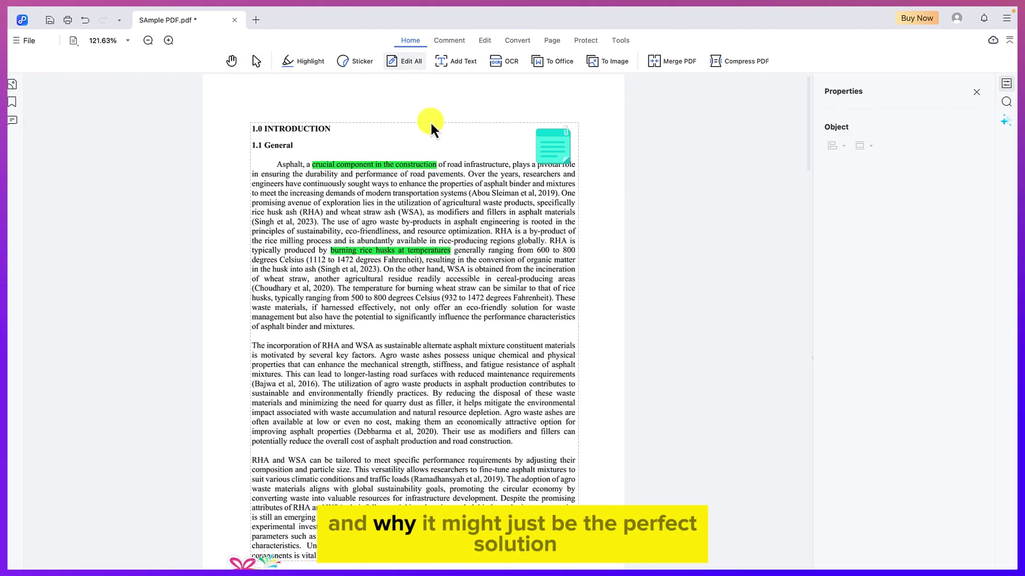
{"action": "left_click", "coordinate": [370, 328]}
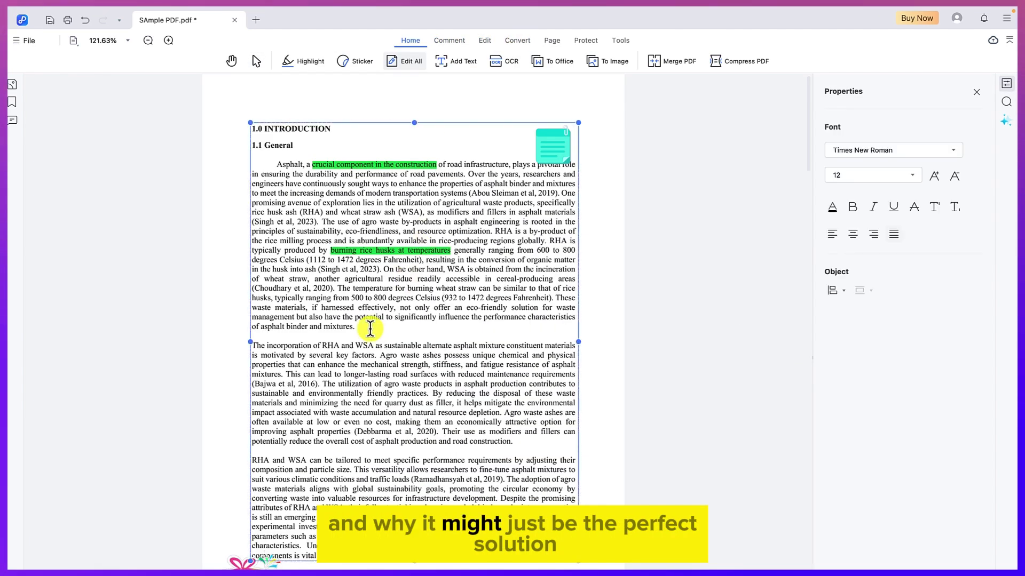
{"action": "type", "text": "it a moment"}
- Set the passage starting "of agricultural waste products" in the first paragraph to Chrome Sans MM, enlarge it and recolour it light blue
{"action": "left_click_drag", "start_coordinate": [500, 269], "coordinate": [404, 308]}
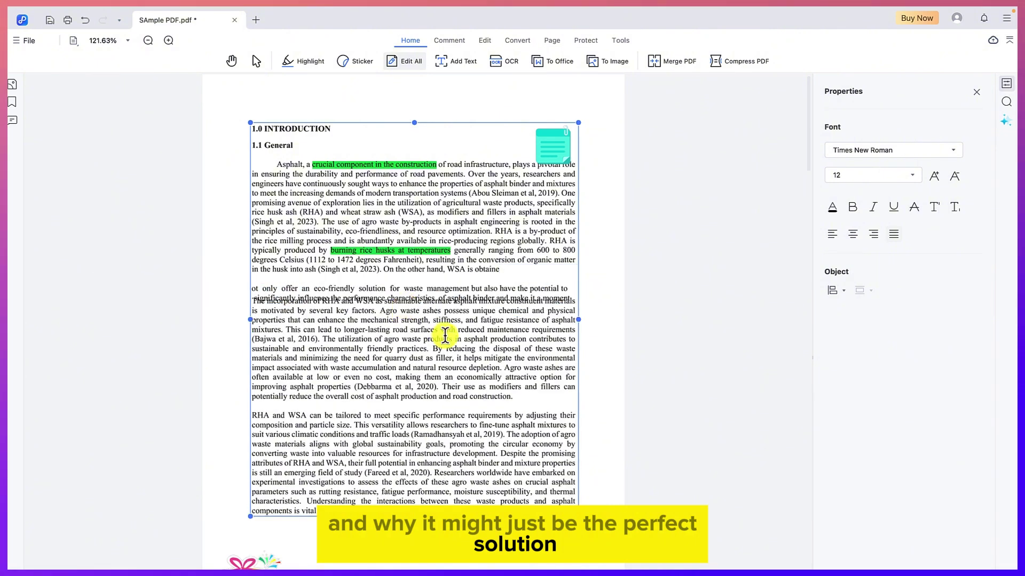
{"action": "left_click", "coordinate": [953, 150]}
{"action": "left_click", "coordinate": [897, 214]}
{"action": "left_click", "coordinate": [912, 175]}
{"action": "left_click", "coordinate": [934, 177]}
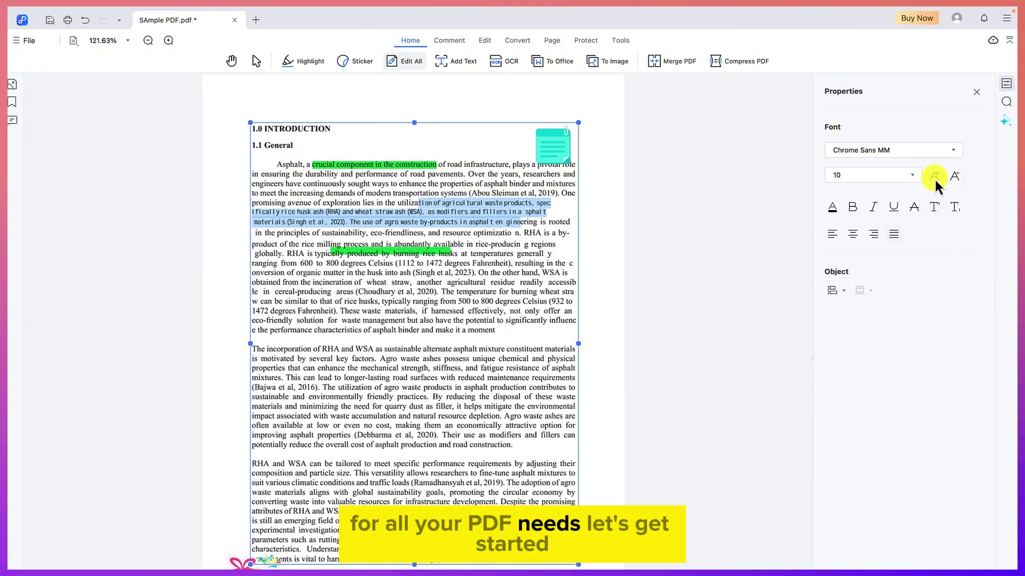
{"action": "left_click", "coordinate": [832, 207]}
{"action": "left_click", "coordinate": [902, 243]}
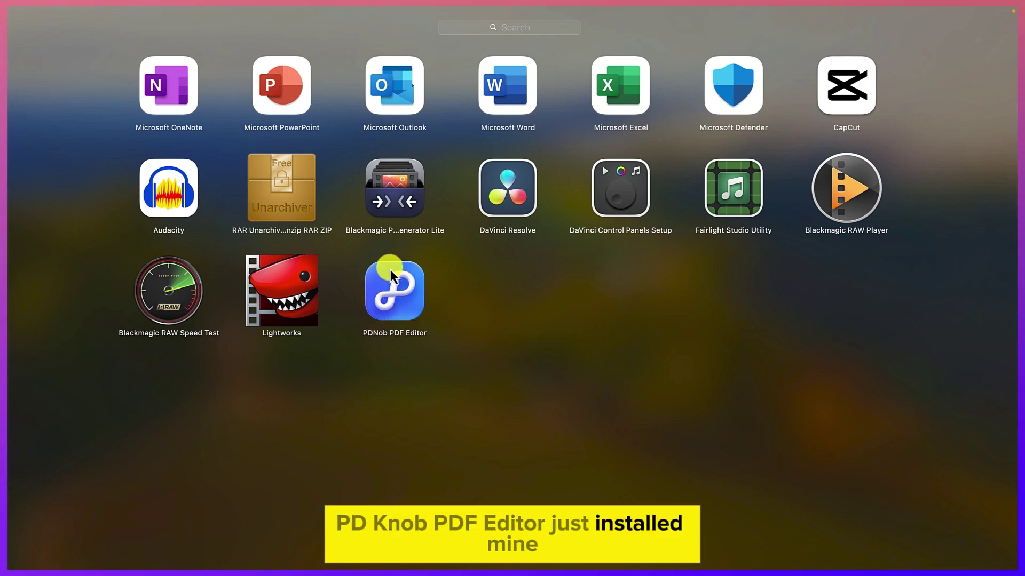
- Launch PDNob PDF Editor and open the SAmple PDF file from the PDNod folder
{"action": "left_click", "coordinate": [392, 287]}
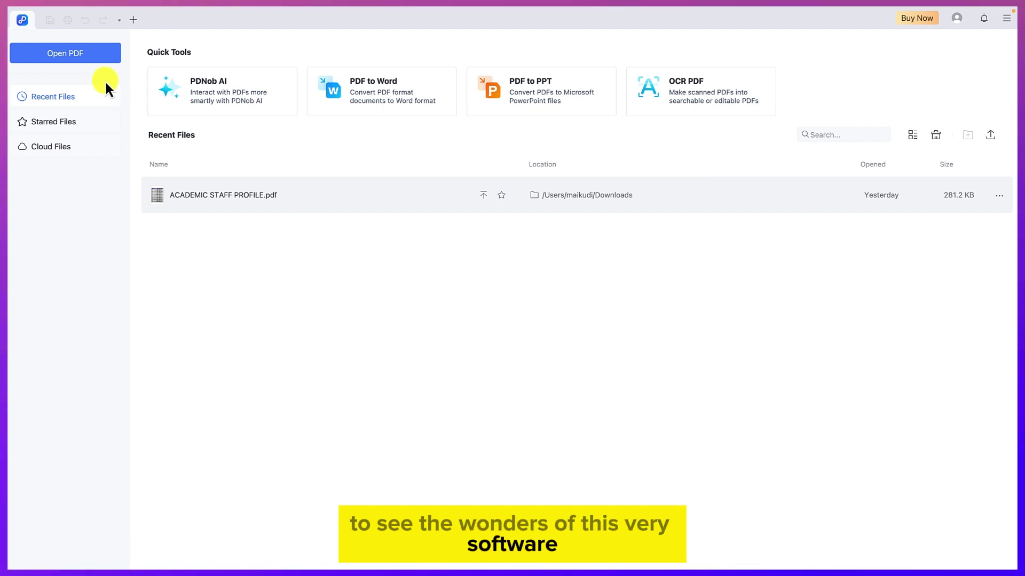
{"action": "left_click", "coordinate": [76, 57]}
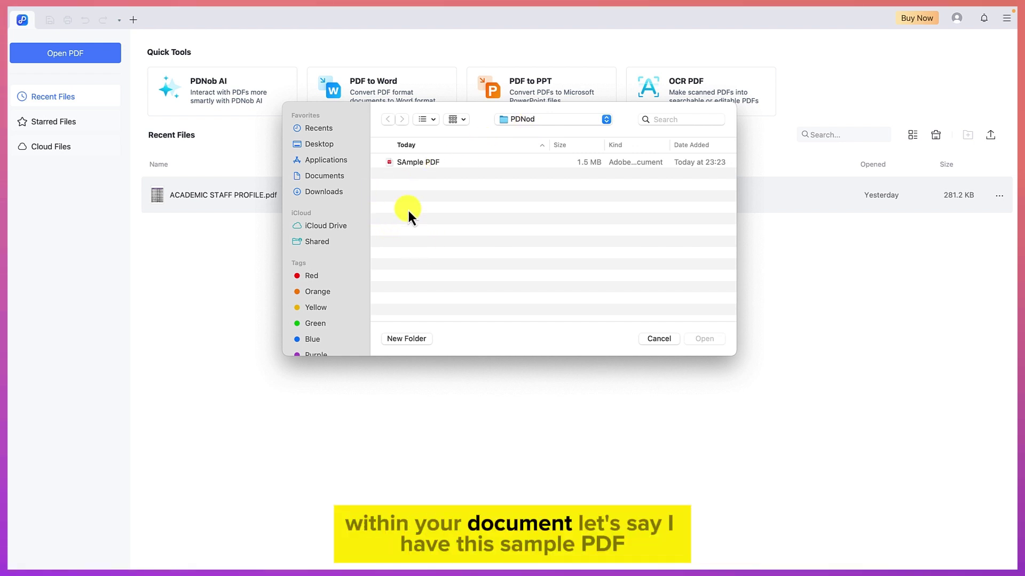
{"action": "left_click", "coordinate": [427, 164]}
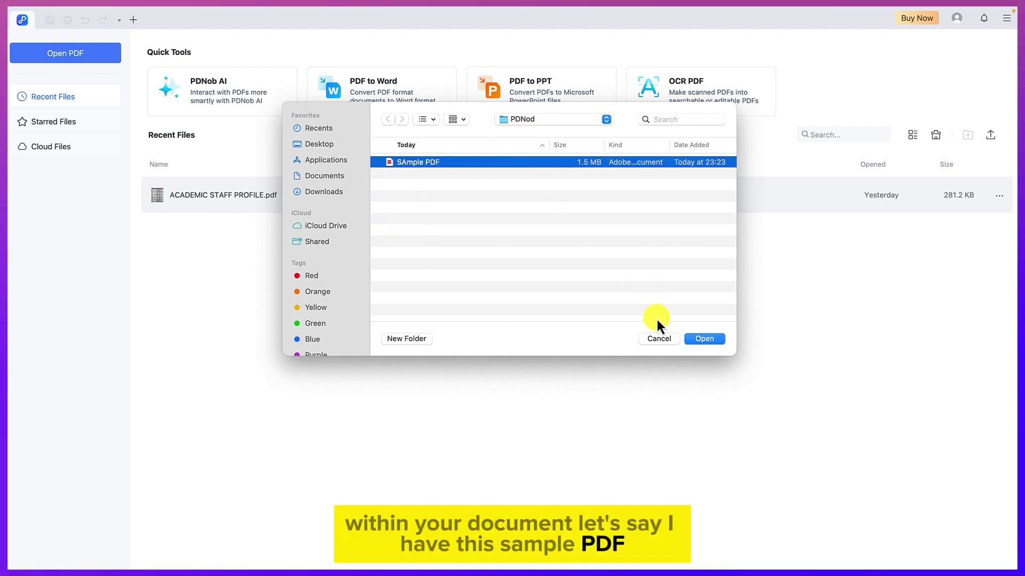
{"action": "left_click", "coordinate": [705, 340]}
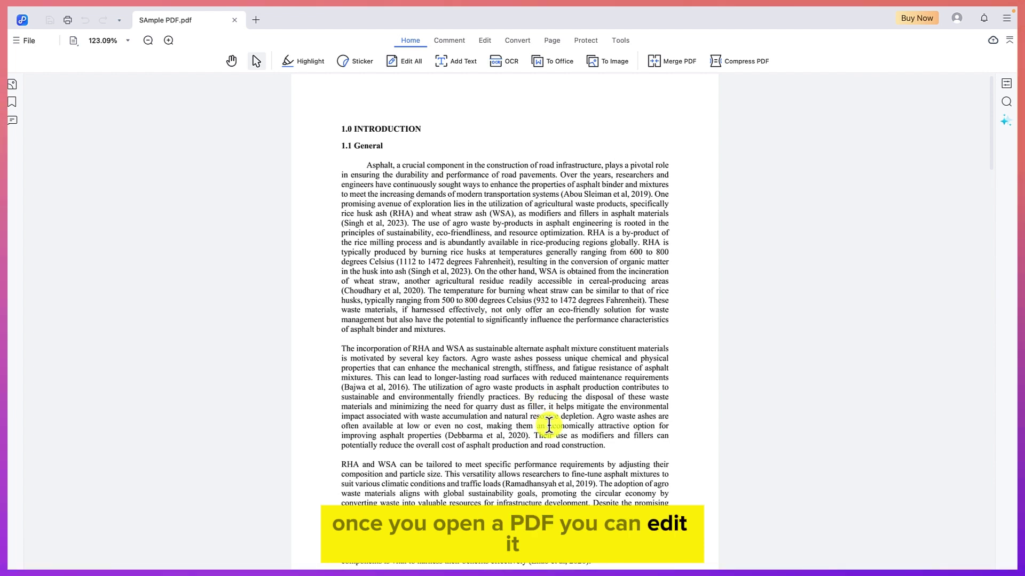
- Pan down the document with the Hand tool and return to the top of the first page
{"action": "left_click", "coordinate": [231, 60]}
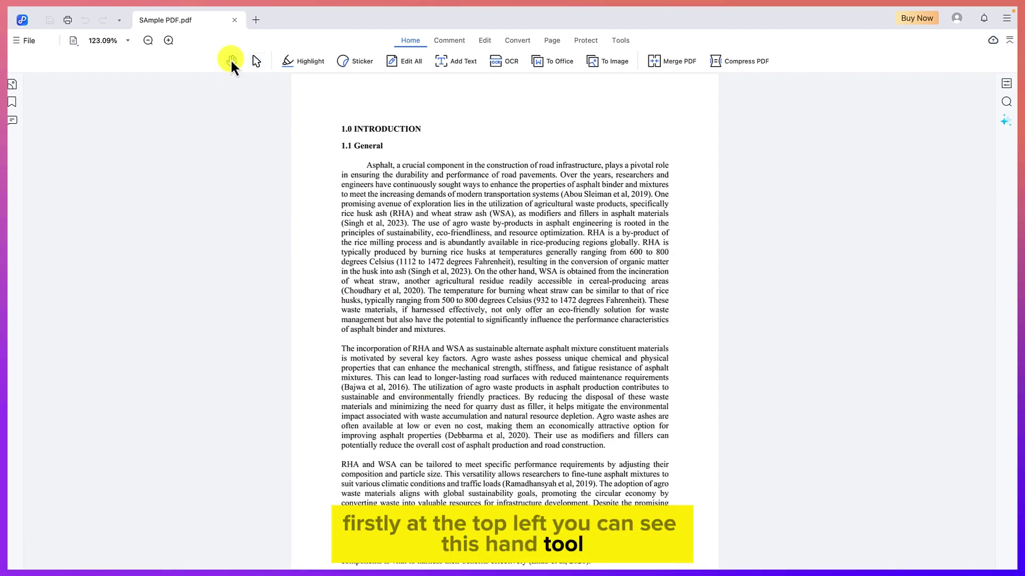
{"action": "left_click_drag", "start_coordinate": [531, 290], "coordinate": [526, 155]}
{"action": "left_click_drag", "start_coordinate": [533, 210], "coordinate": [540, 101]}
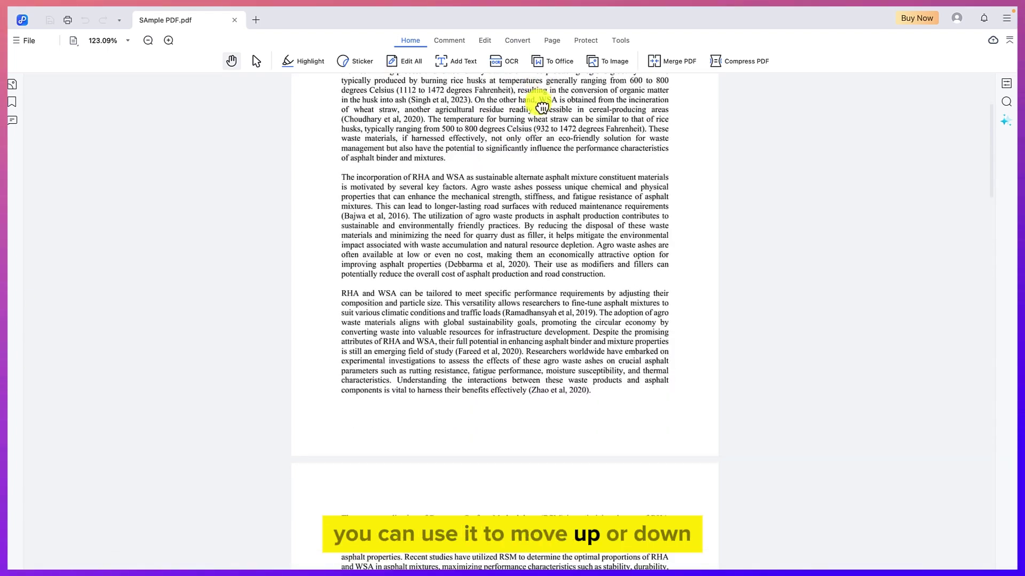
{"action": "left_click_drag", "start_coordinate": [540, 229], "coordinate": [514, 566]}
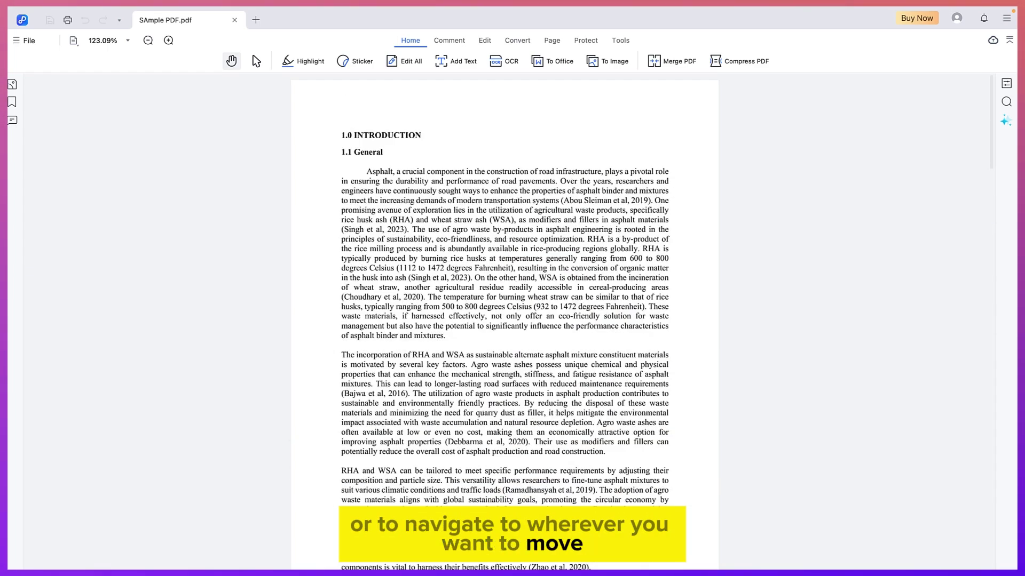
- Select the text about eco-friendliness and RHA as a by-product with the Select tool, and clear the selection
{"action": "left_click", "coordinate": [257, 65]}
{"action": "left_click_drag", "start_coordinate": [417, 239], "coordinate": [495, 249]}
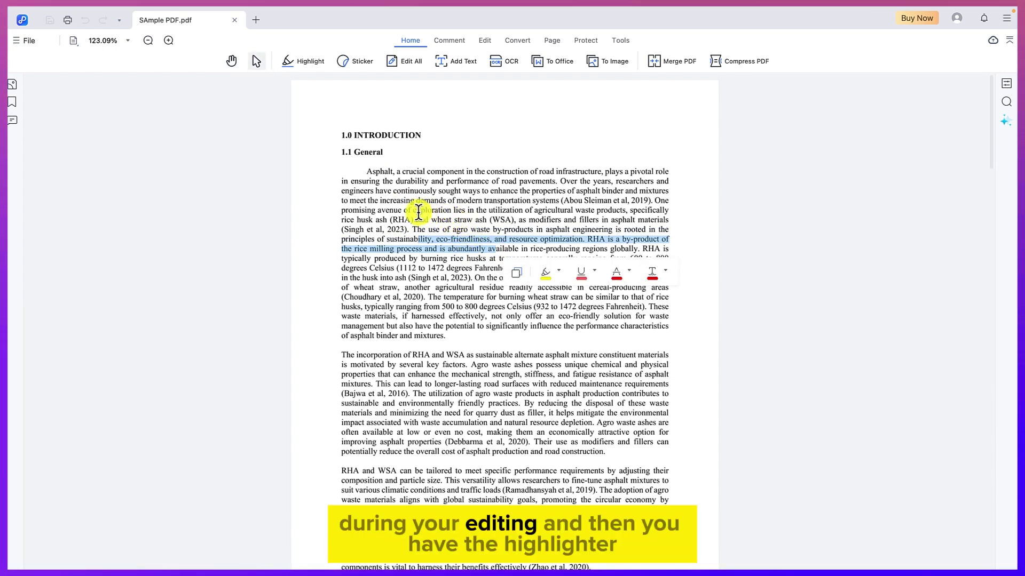
{"action": "left_click", "coordinate": [363, 182]}
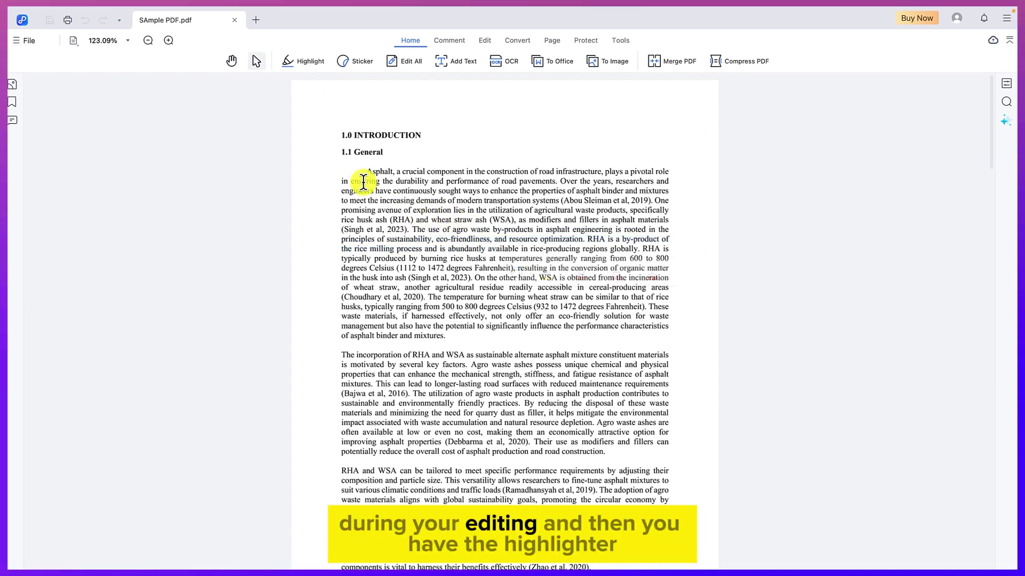
- Highlight "crucial component in the construction" and "burning rice husks at temperatures" in green
{"action": "left_click", "coordinate": [293, 65]}
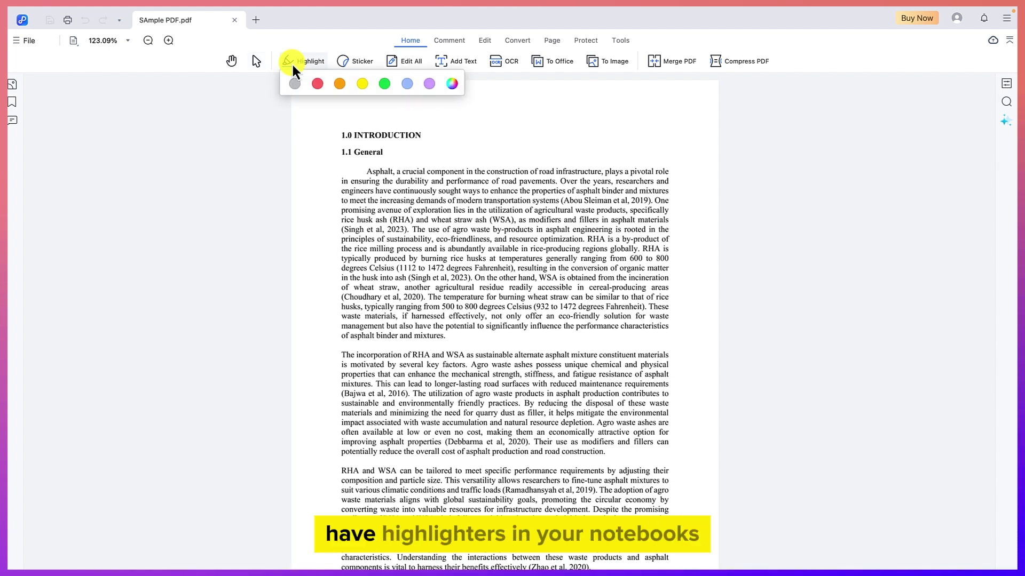
{"action": "left_click", "coordinate": [383, 86]}
{"action": "left_click_drag", "start_coordinate": [402, 171], "coordinate": [528, 171]}
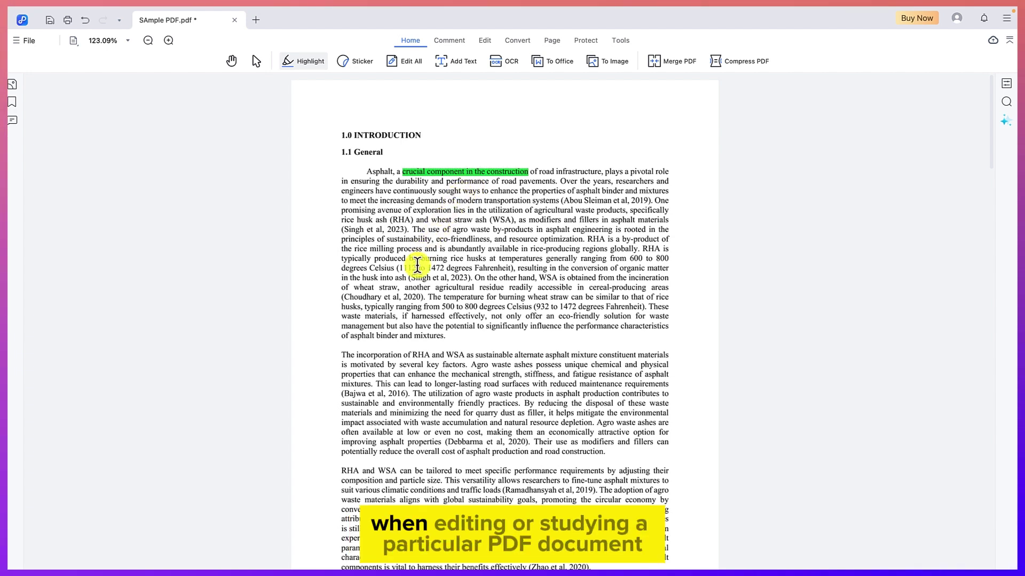
{"action": "left_click_drag", "start_coordinate": [477, 258], "coordinate": [542, 260]}
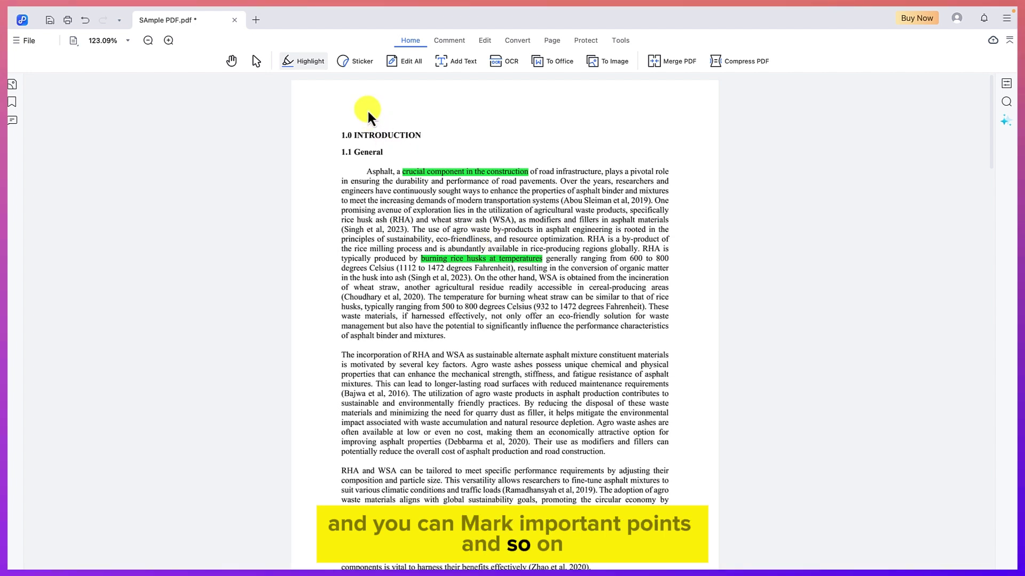
- Examine the highlighter's preset colours and its custom palette of theme and standard colours
{"action": "left_click", "coordinate": [310, 62]}
{"action": "left_click", "coordinate": [314, 60]}
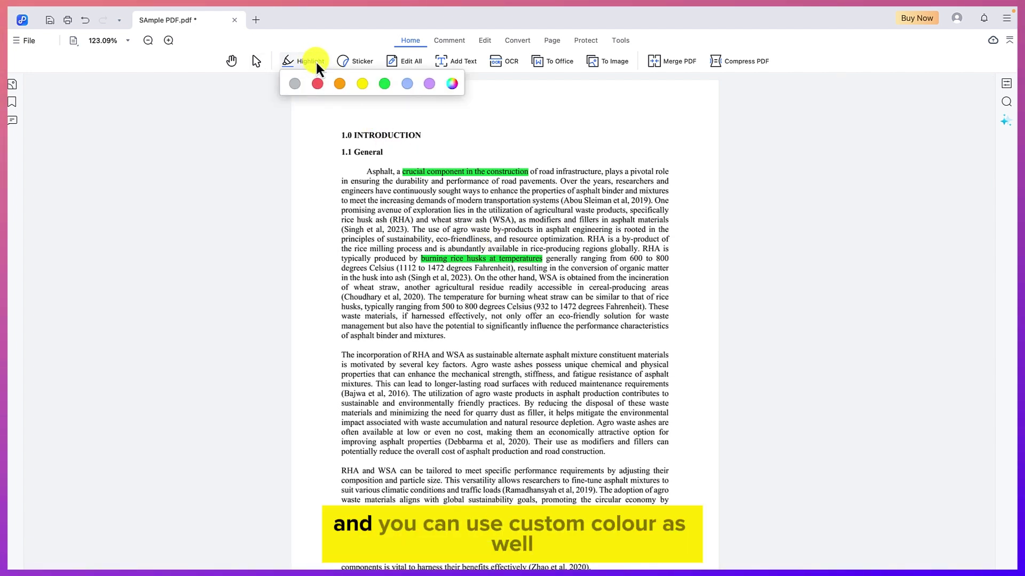
{"action": "mouse_move", "coordinate": [302, 58]}
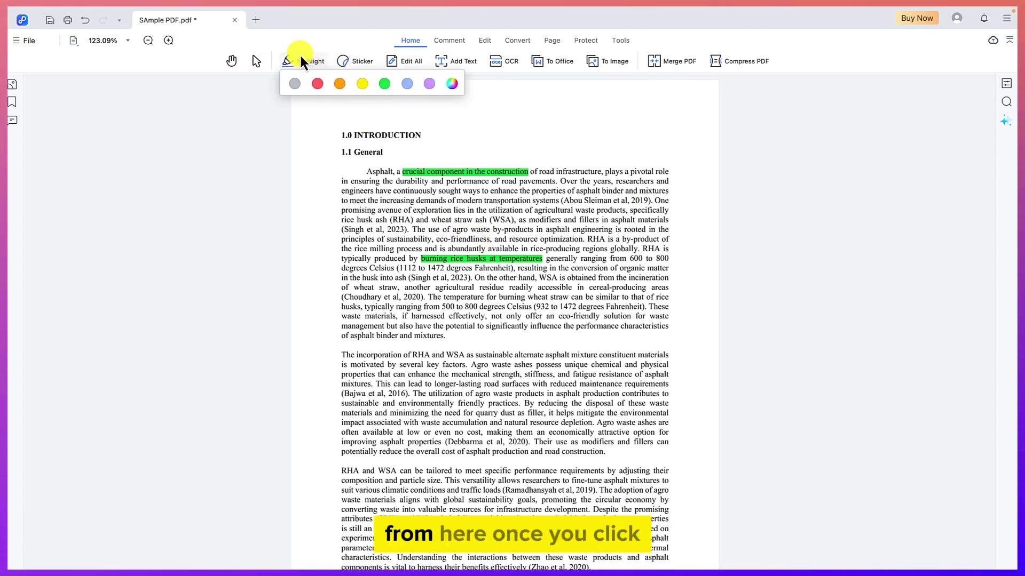
{"action": "left_click", "coordinate": [448, 85]}
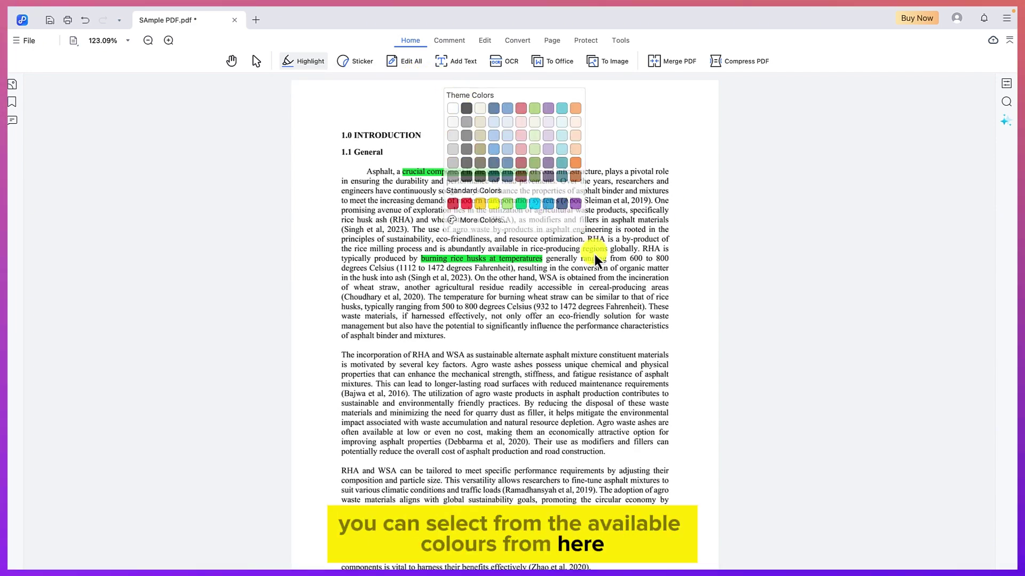
{"action": "mouse_move", "coordinate": [307, 56]}
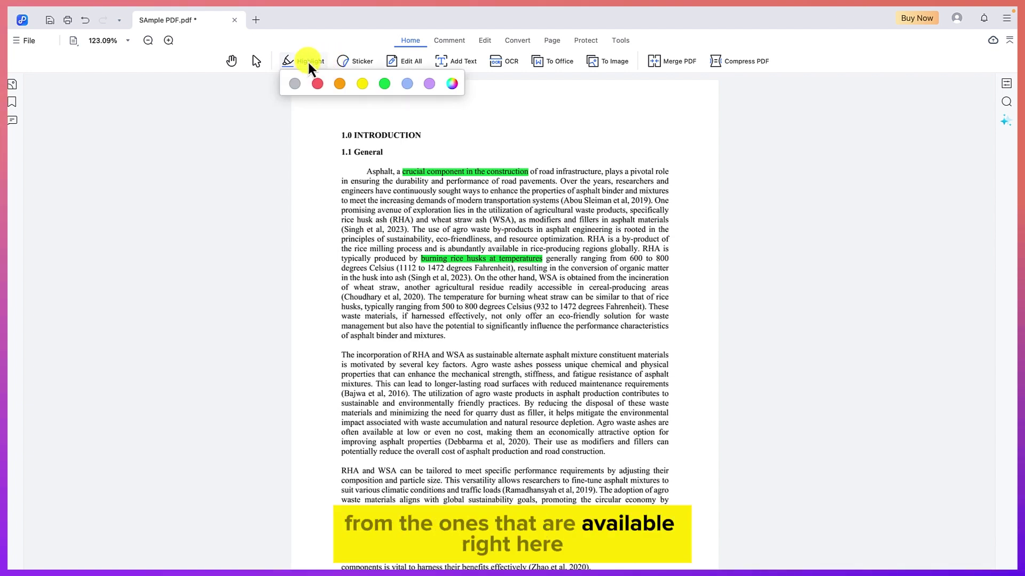
- Insert the gift boxes sticker from the New Years set in the upper right of page one, beside the 1.1 General heading
{"action": "left_click", "coordinate": [356, 62]}
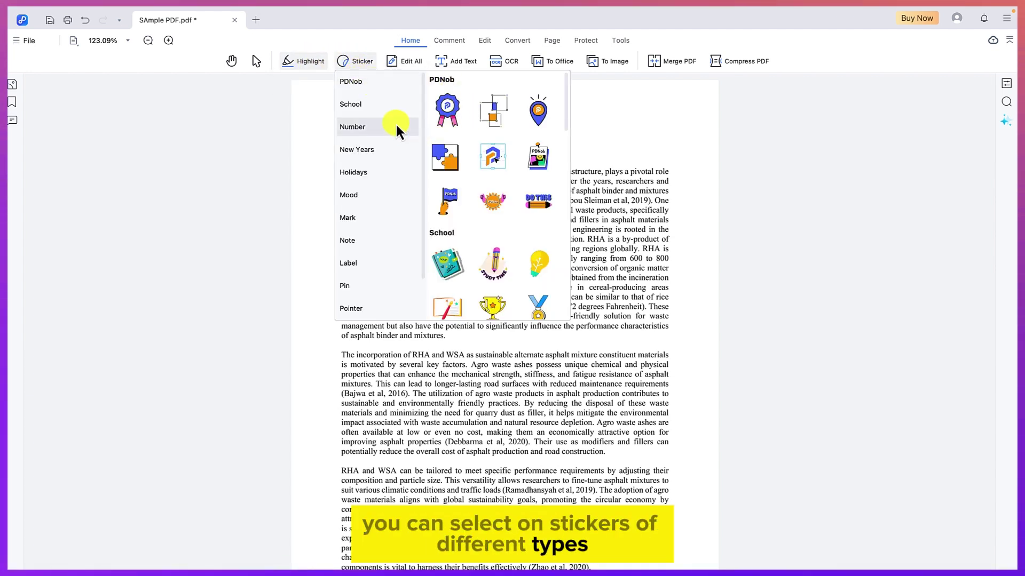
{"action": "left_click", "coordinate": [366, 106]}
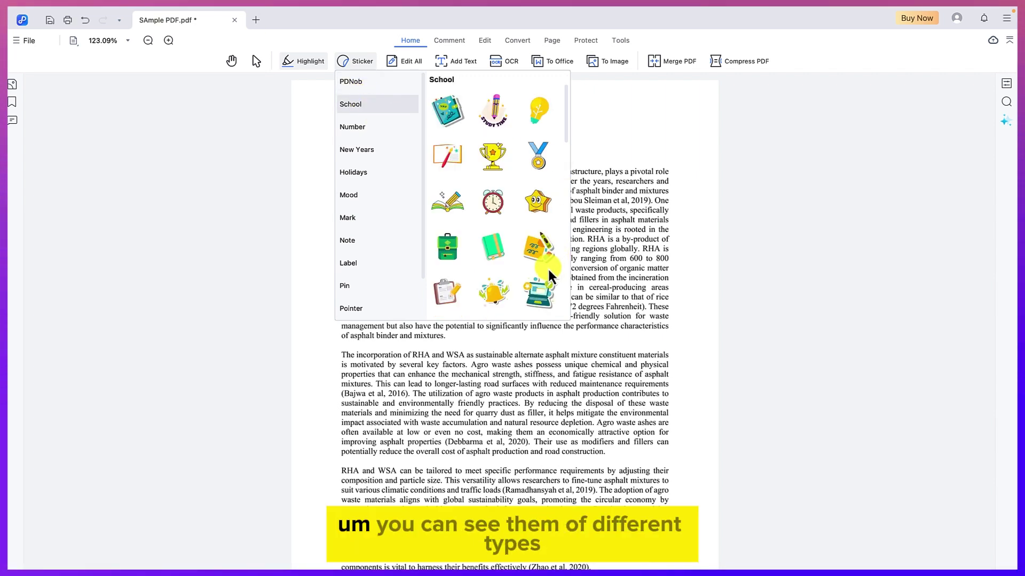
{"action": "scroll", "coordinate": [548, 268], "scroll_direction": "down", "scroll_amount": 15}
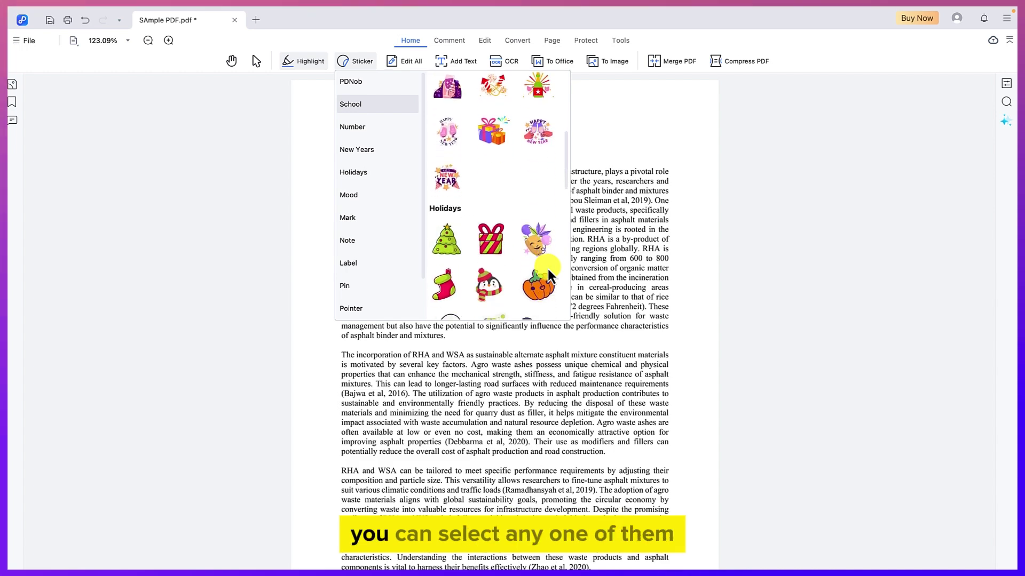
{"action": "scroll", "coordinate": [533, 255], "scroll_direction": "up", "scroll_amount": 5}
{"action": "scroll", "coordinate": [534, 255], "scroll_direction": "down", "scroll_amount": 3}
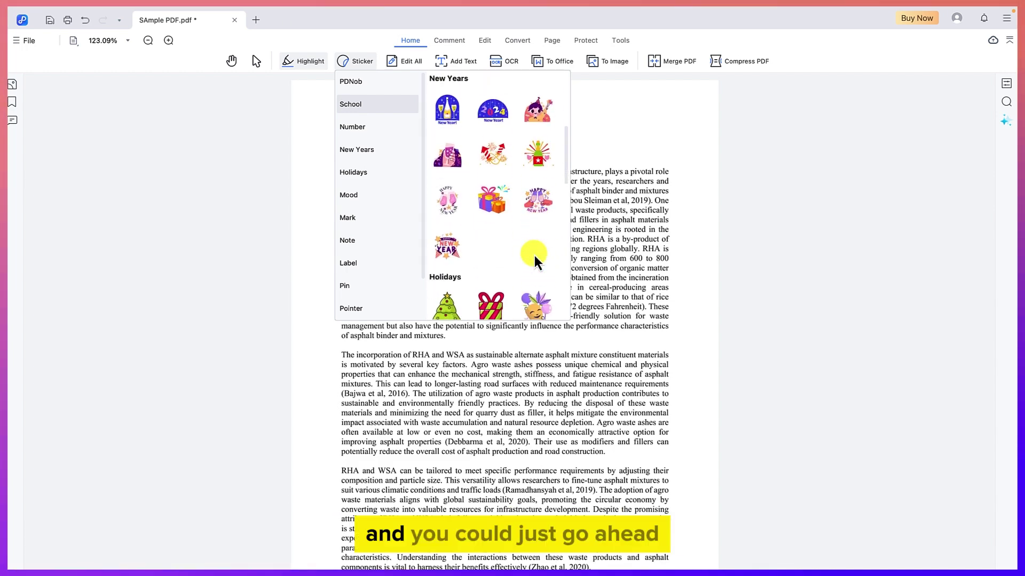
{"action": "left_click", "coordinate": [492, 199]}
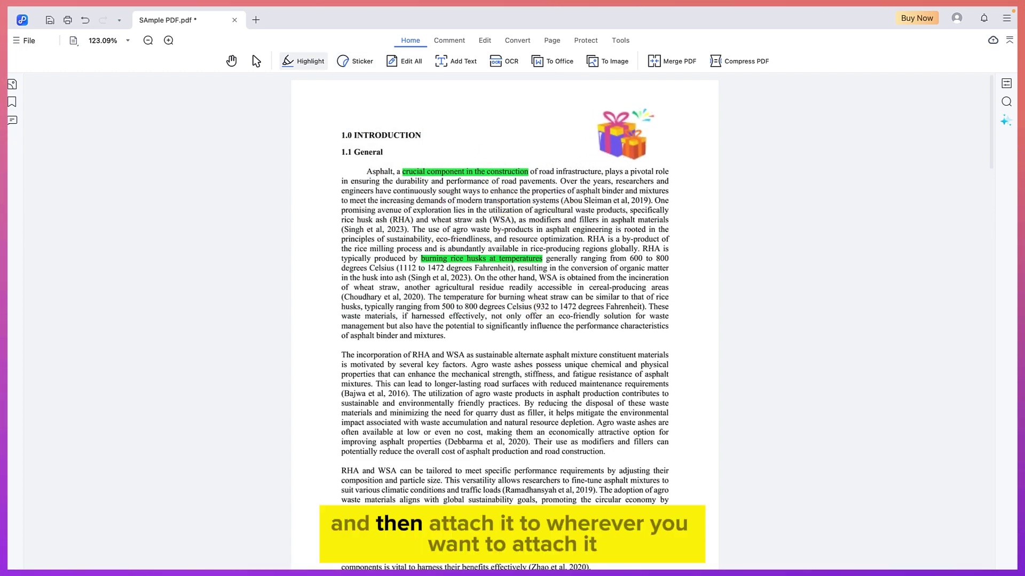
{"action": "left_click", "coordinate": [655, 150]}
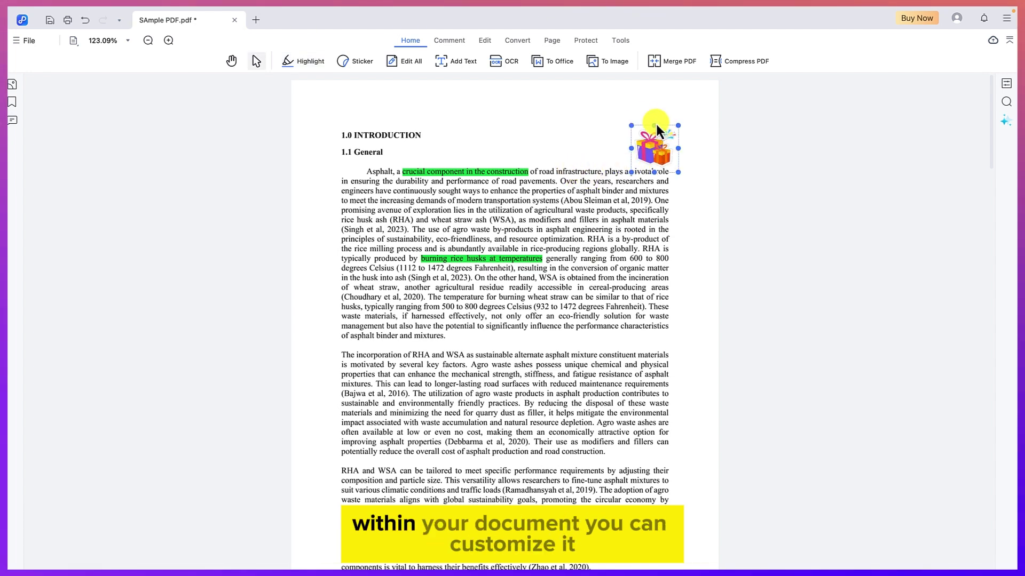
- Enlarge the gift boxes sticker and move it to the lower left of page one, overlapping the margin beside the third paragraph
{"action": "left_click_drag", "start_coordinate": [631, 125], "coordinate": [611, 107]}
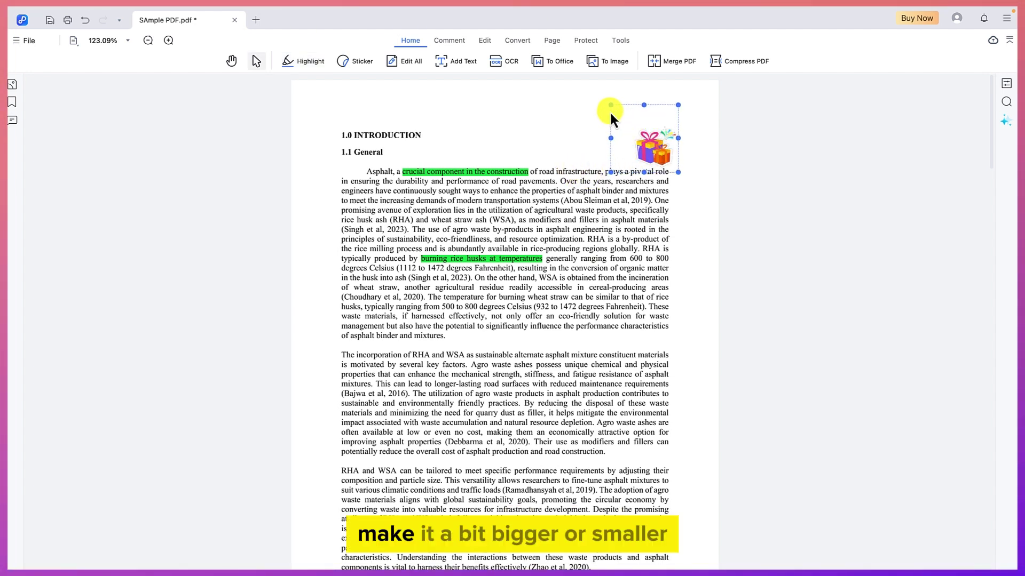
{"action": "left_click", "coordinate": [681, 219]}
{"action": "left_click", "coordinate": [659, 138]}
{"action": "left_click_drag", "start_coordinate": [644, 143], "coordinate": [641, 161]}
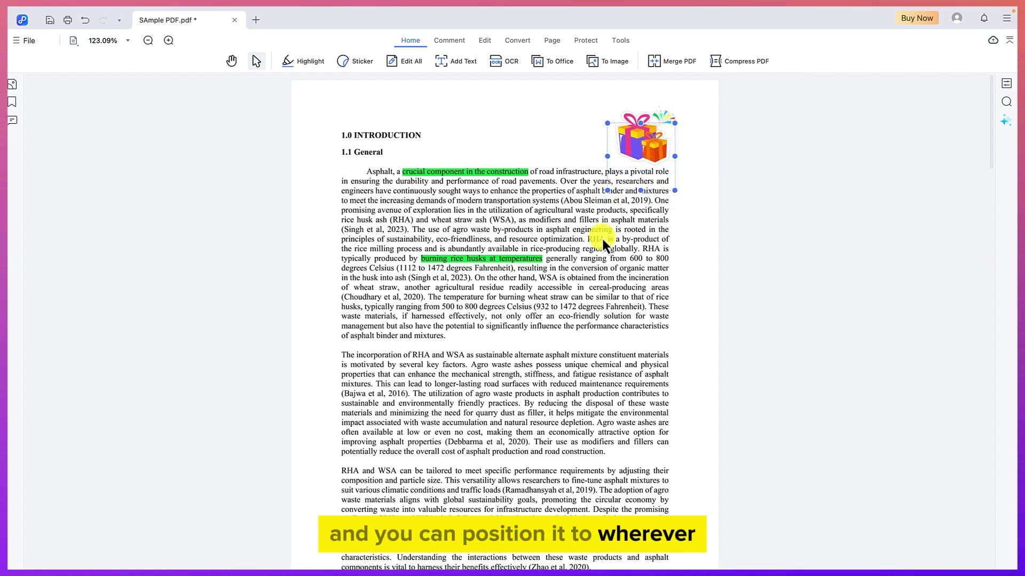
{"action": "left_click_drag", "start_coordinate": [534, 346], "coordinate": [431, 472]}
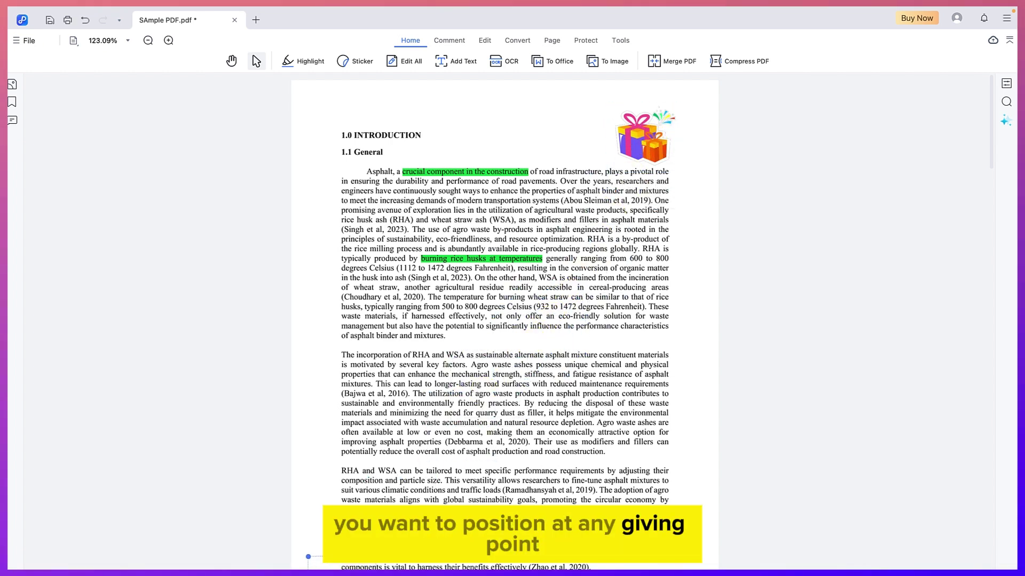
{"action": "left_click_drag", "start_coordinate": [336, 531], "coordinate": [369, 531]}
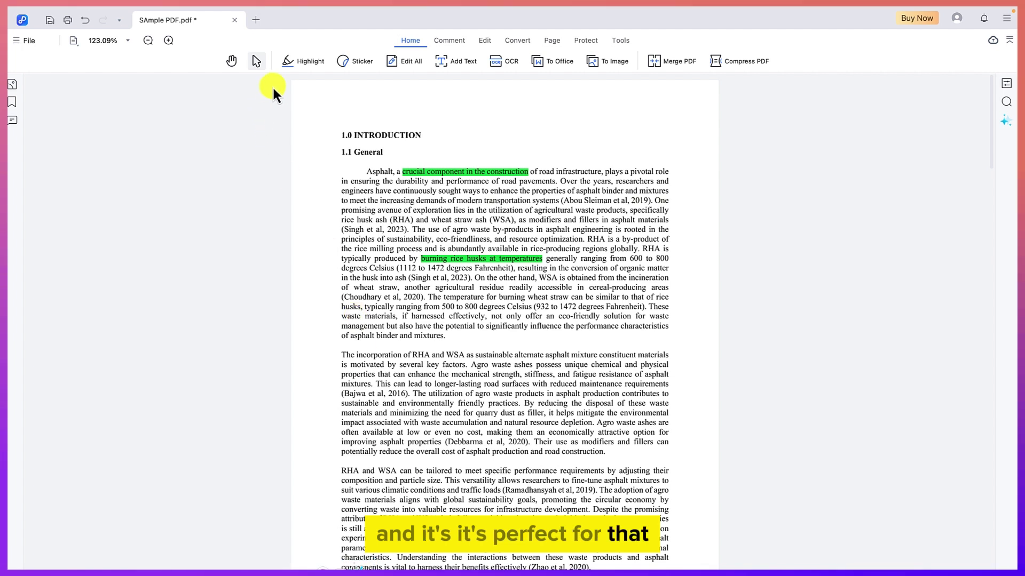
- Browse the sticker library's Number, New Years, Holidays, Mood and Mark categories
{"action": "left_click", "coordinate": [358, 64]}
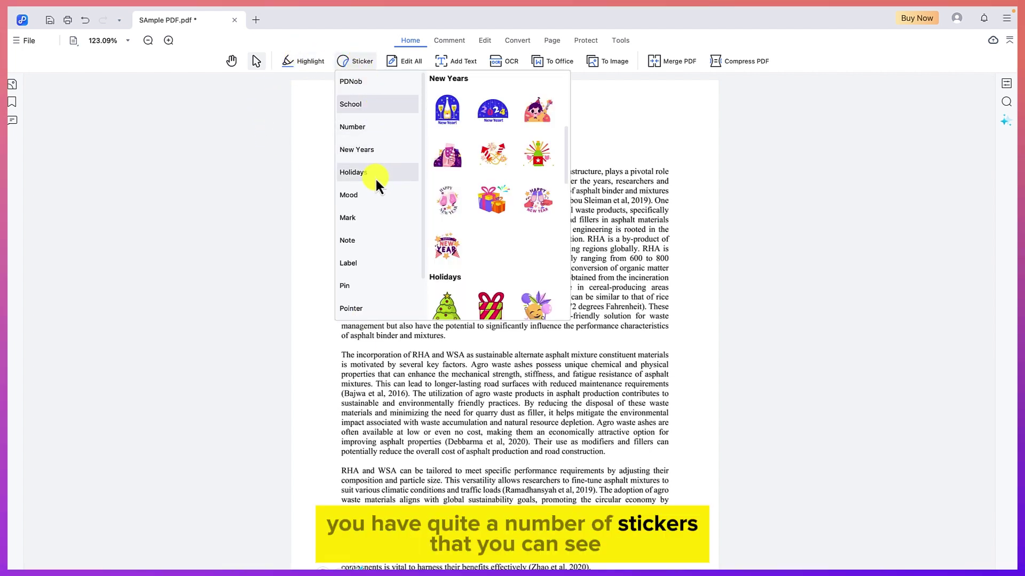
{"action": "left_click", "coordinate": [363, 130]}
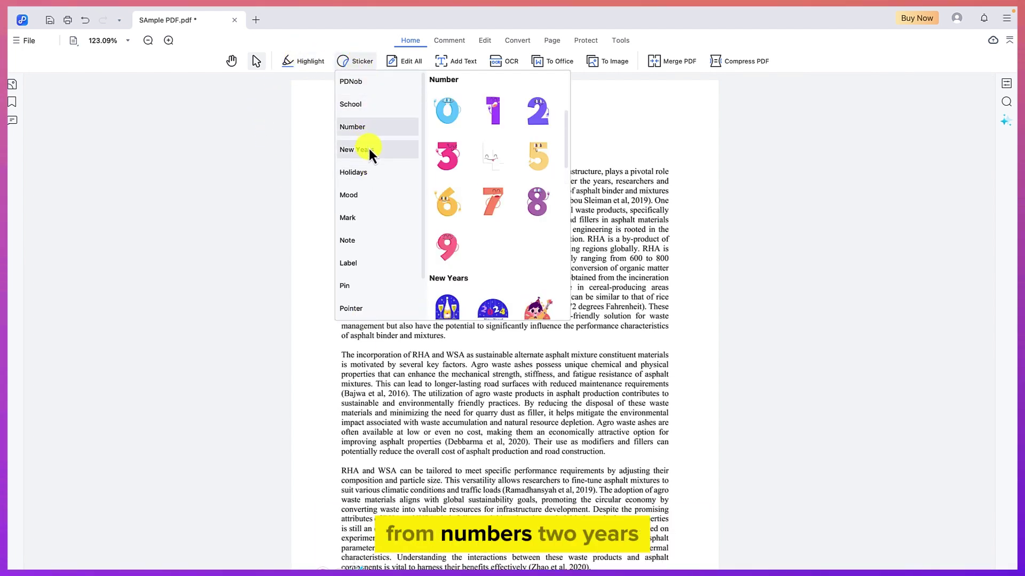
{"action": "left_click", "coordinate": [368, 150]}
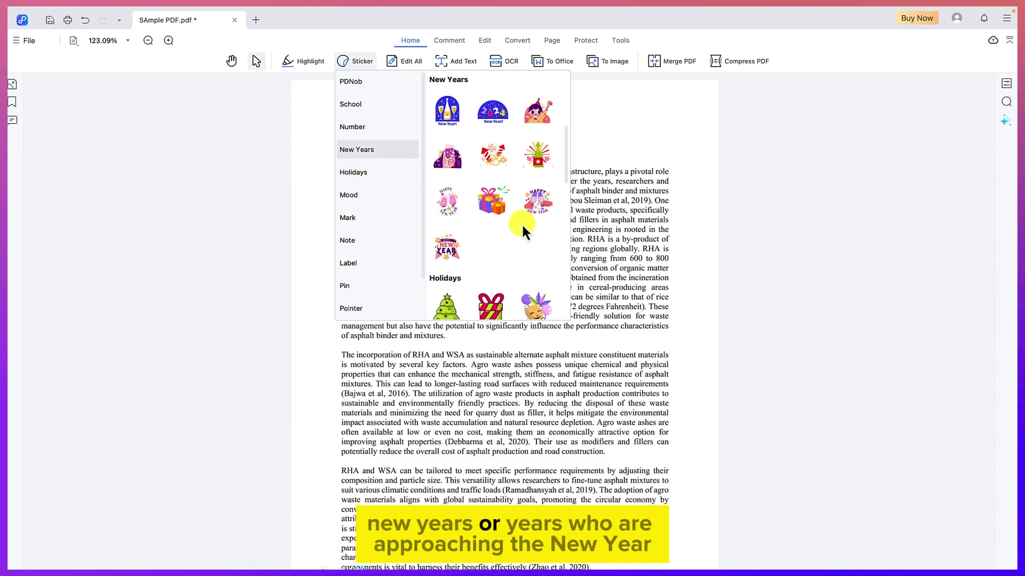
{"action": "scroll", "coordinate": [521, 225], "scroll_direction": "down", "scroll_amount": 10}
{"action": "scroll", "coordinate": [521, 224], "scroll_direction": "up", "scroll_amount": 4}
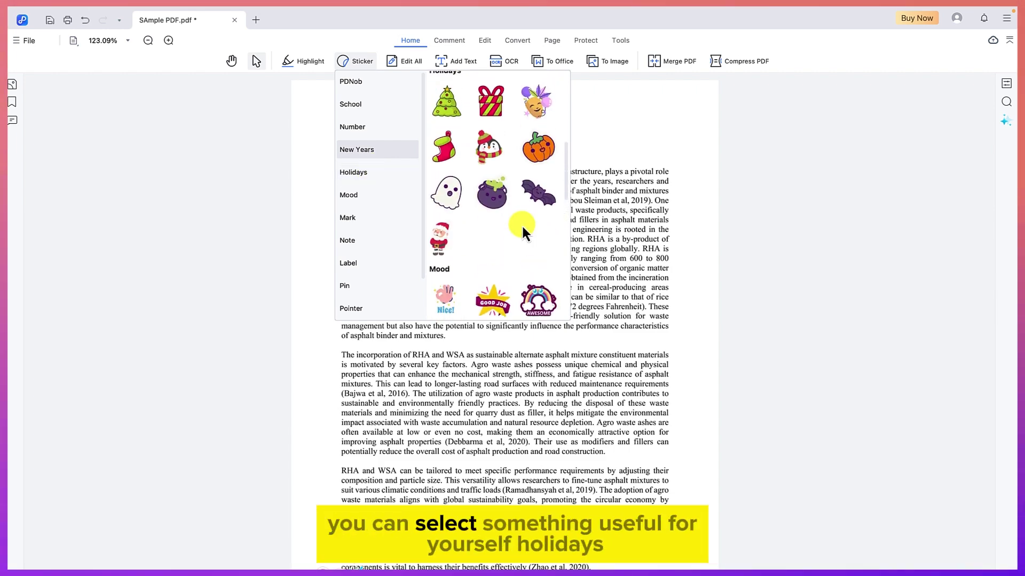
{"action": "left_click", "coordinate": [366, 198]}
{"action": "left_click", "coordinate": [364, 219]}
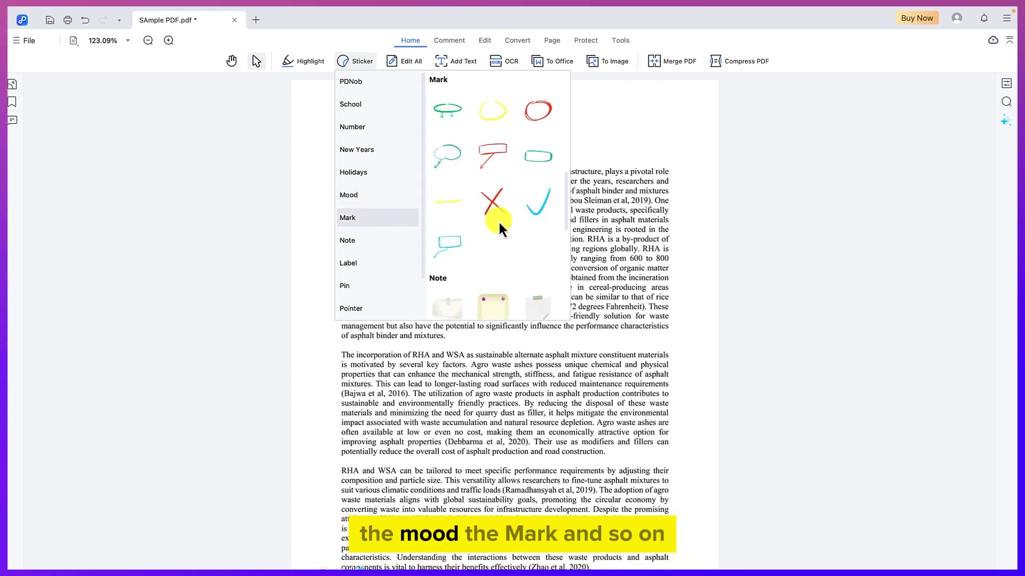
{"action": "scroll", "coordinate": [500, 226], "scroll_direction": "down", "scroll_amount": 5}
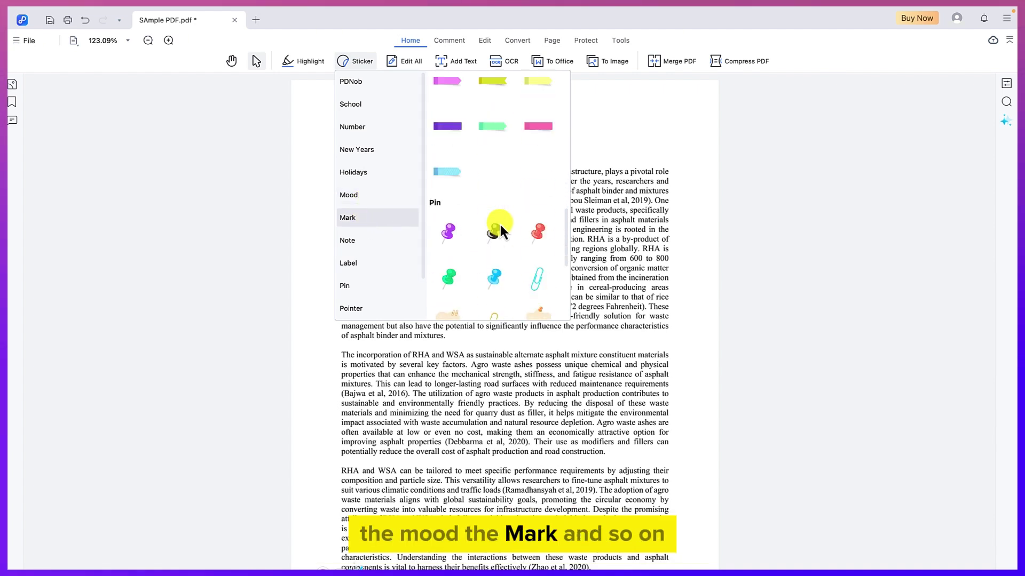
- Insert the teal lined note sticker from the Note set in the upper right of page one, beside the 1.1 General heading
{"action": "left_click", "coordinate": [357, 245]}
{"action": "scroll", "coordinate": [483, 260], "scroll_direction": "down", "scroll_amount": 6}
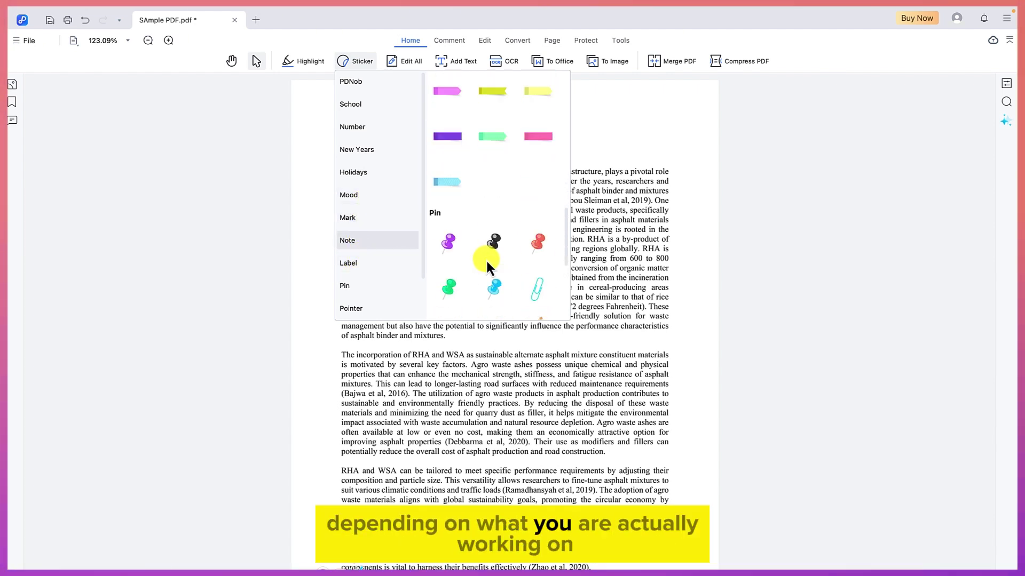
{"action": "scroll", "coordinate": [486, 261], "scroll_direction": "up", "scroll_amount": 5}
{"action": "scroll", "coordinate": [486, 258], "scroll_direction": "up", "scroll_amount": 3}
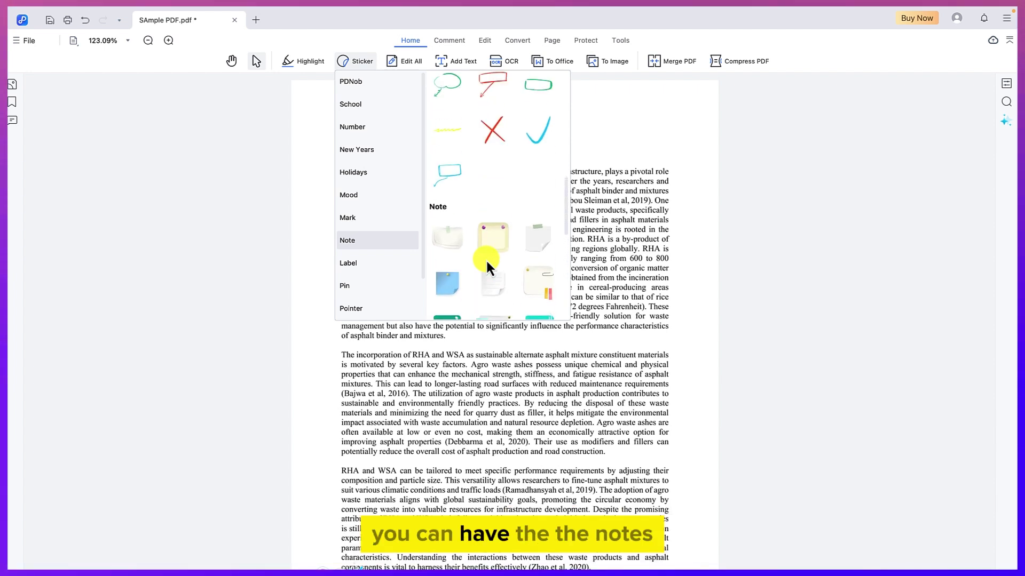
{"action": "scroll", "coordinate": [485, 259], "scroll_direction": "down", "scroll_amount": 3}
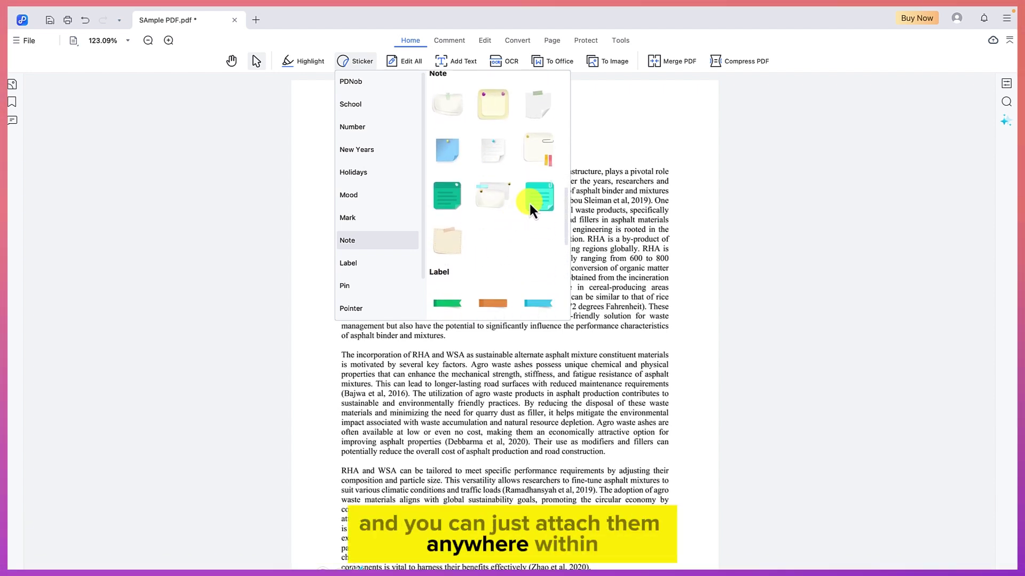
{"action": "left_click", "coordinate": [530, 202]}
{"action": "left_click", "coordinate": [648, 139]}
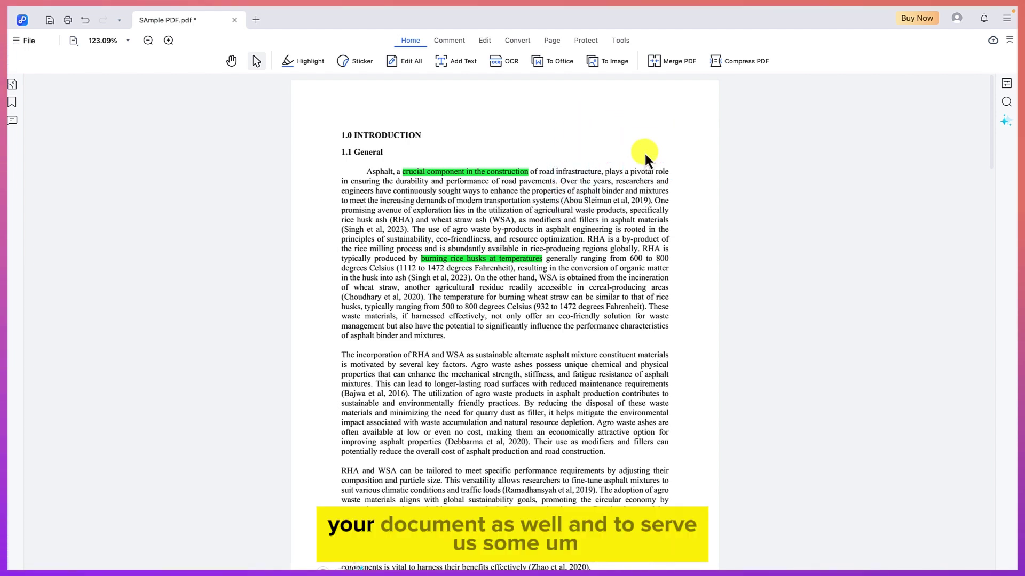
{"action": "left_click", "coordinate": [645, 155]}
{"action": "left_click", "coordinate": [571, 123]}
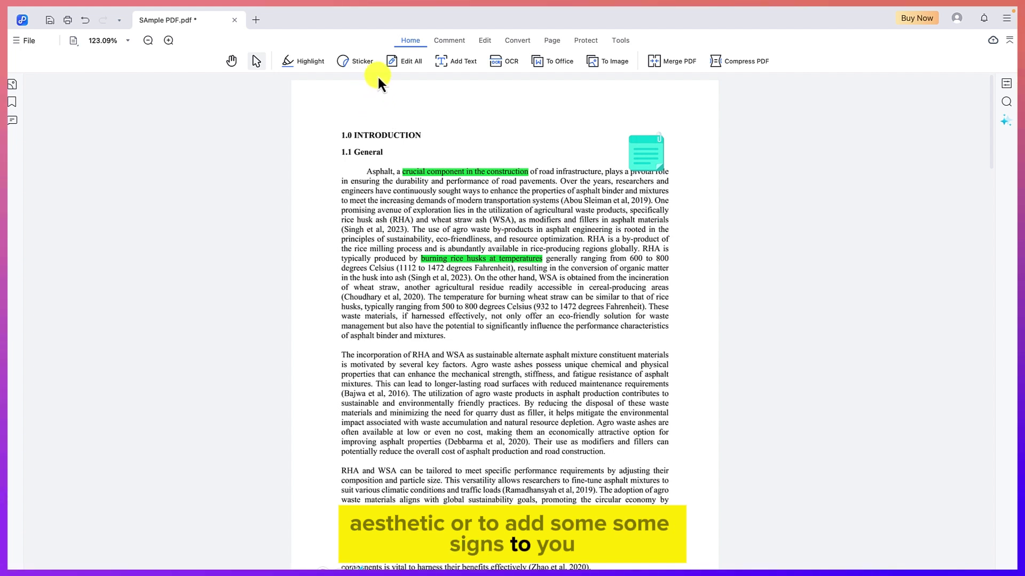
- Enable editing of all content and replace "mixtures." at the end of the first paragraph with "make it a moment"
{"action": "left_click", "coordinate": [406, 63]}
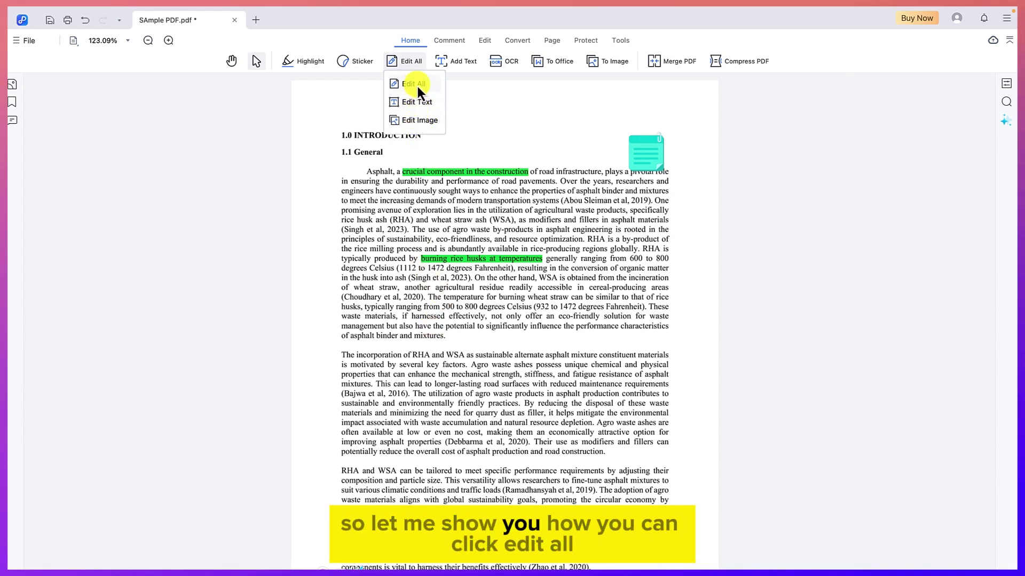
{"action": "left_click", "coordinate": [417, 87]}
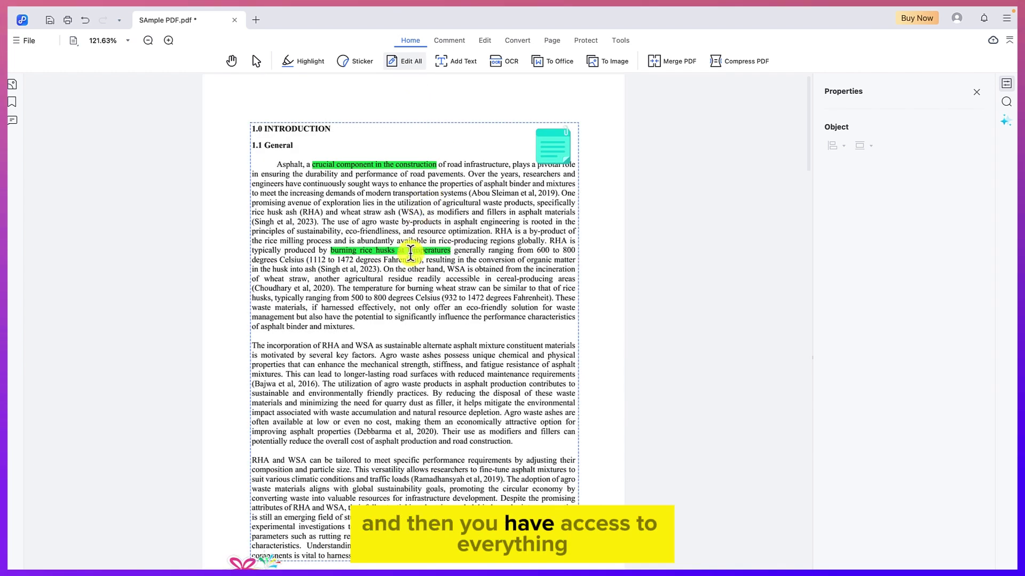
{"action": "left_click", "coordinate": [370, 328]}
{"action": "key", "text": "BackSpace"}
{"action": "key", "text": "BackSpace"}
{"action": "key", "text": "BackSpace"}
{"action": "key", "text": "BackSpace"}
{"action": "key", "text": "BackSpace"}
{"action": "key", "text": "BackSpace"}
{"action": "key", "text": "BackSpace"}
{"action": "key", "text": "BackSpace"}
{"action": "key", "text": "BackSpace"}
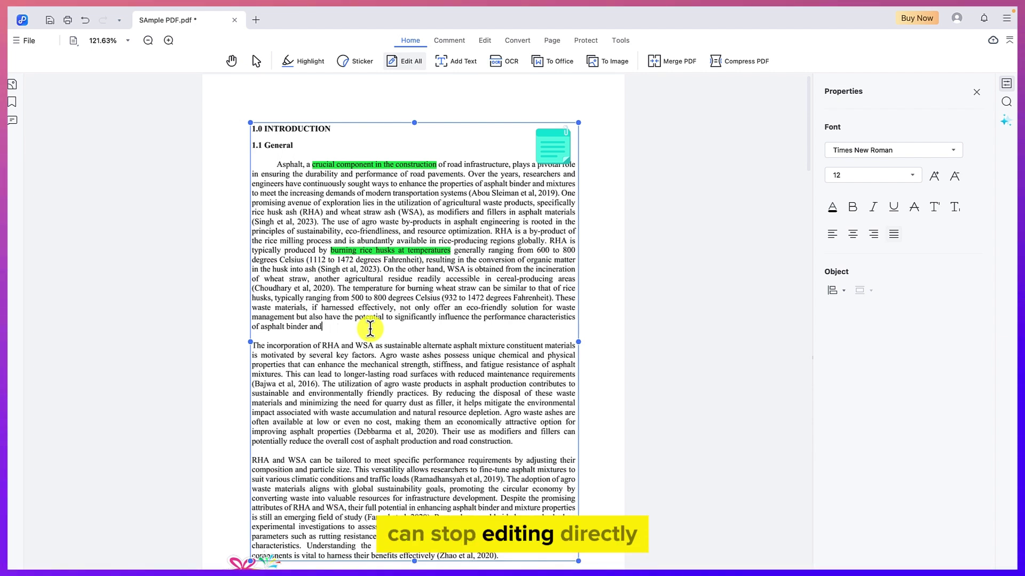
{"action": "type", "text": "make it a mo"}
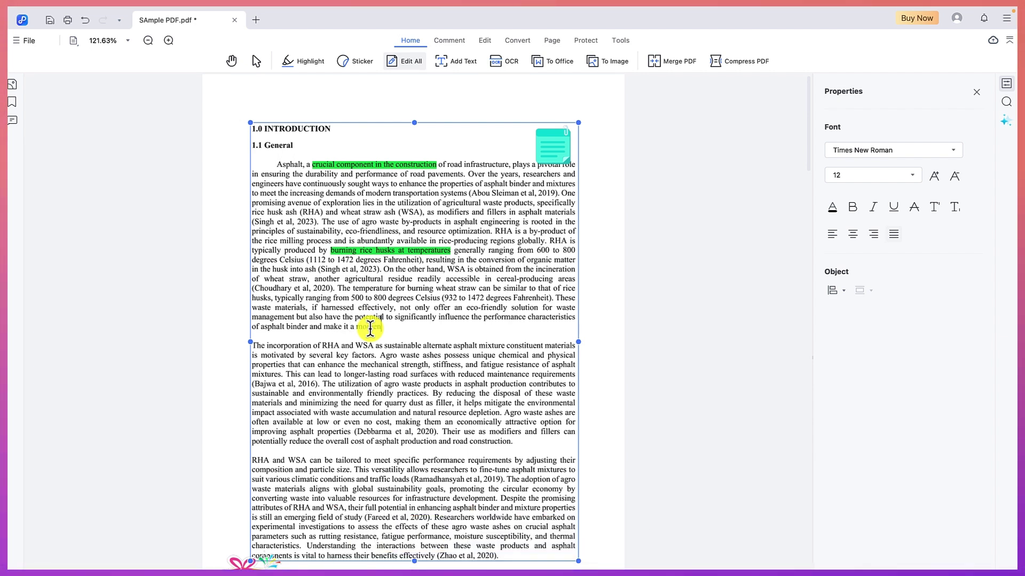
{"action": "type", "text": "ment"}
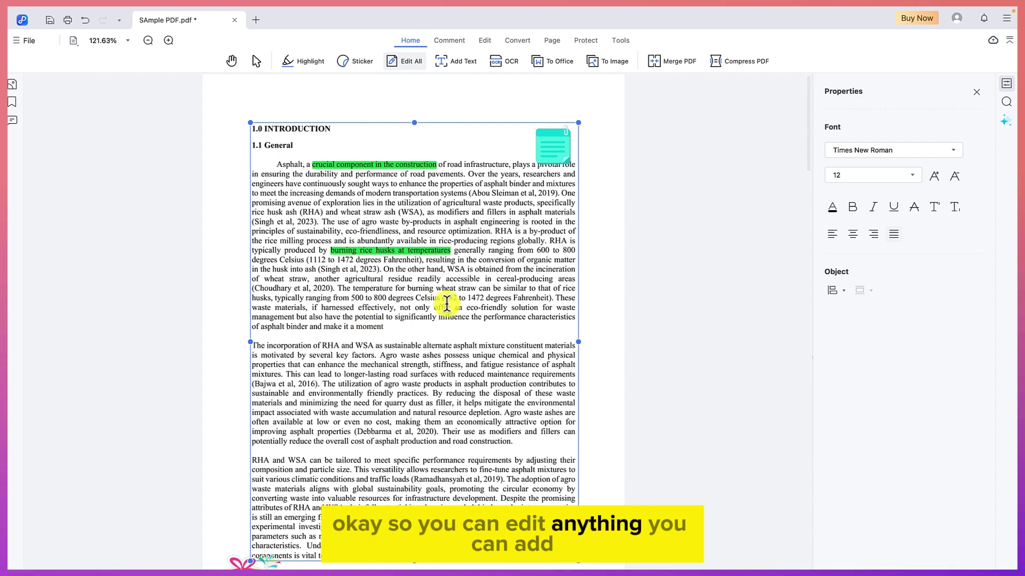
{"action": "key", "text": "Return"}
{"action": "key", "text": "Return"}
{"action": "key", "text": "BackSpace"}
{"action": "key", "text": "BackSpace"}
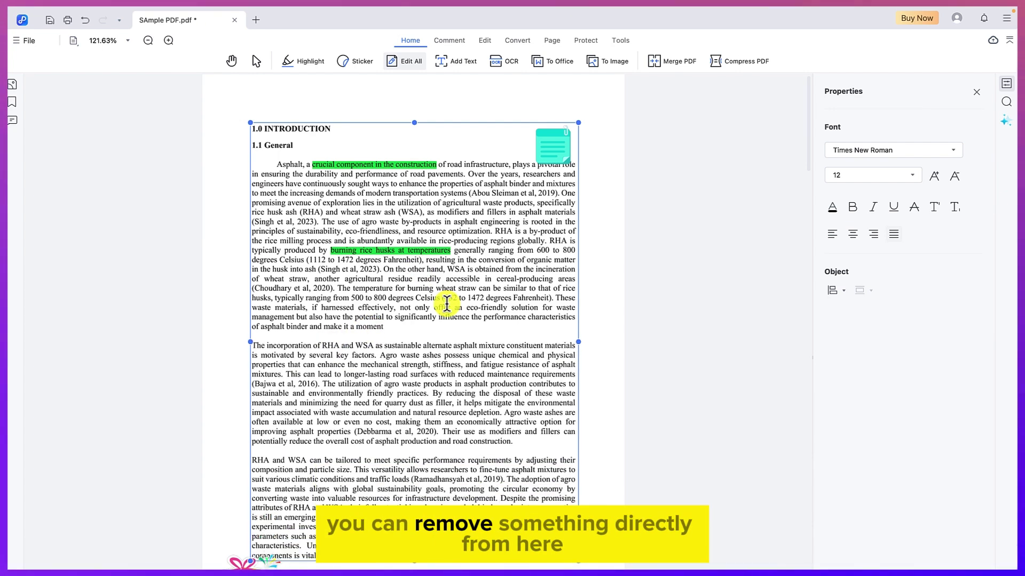
- Delete the first paragraph's passage about wheat straw incineration and burning temperatures, insert a line break there, and undo both edits
{"action": "left_click_drag", "start_coordinate": [499, 270], "coordinate": [405, 304]}
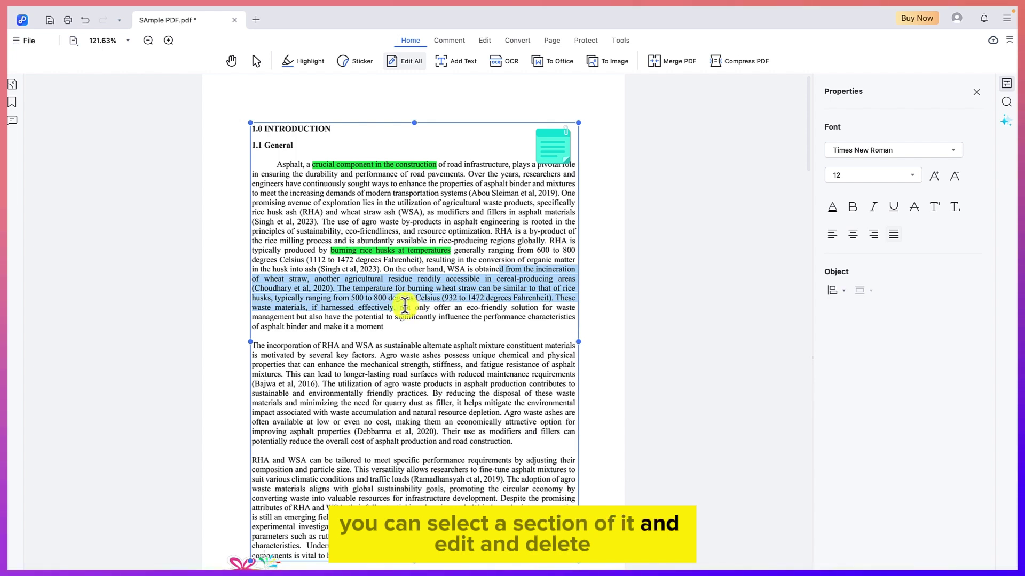
{"action": "key", "text": "BackSpace"}
{"action": "key", "text": "Return"}
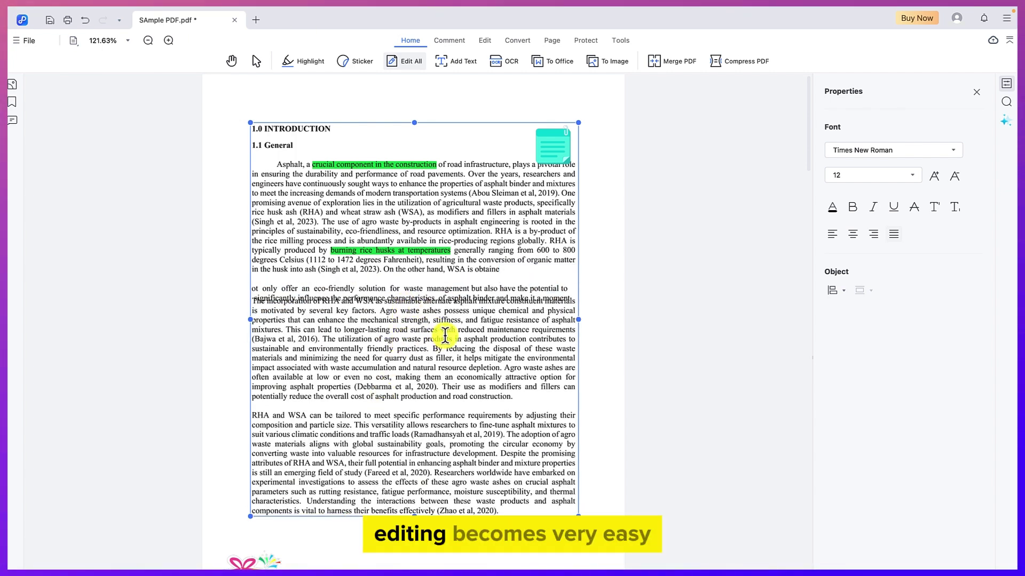
{"action": "key", "text": "ctrl+z"}
{"action": "key", "text": "ctrl+z"}
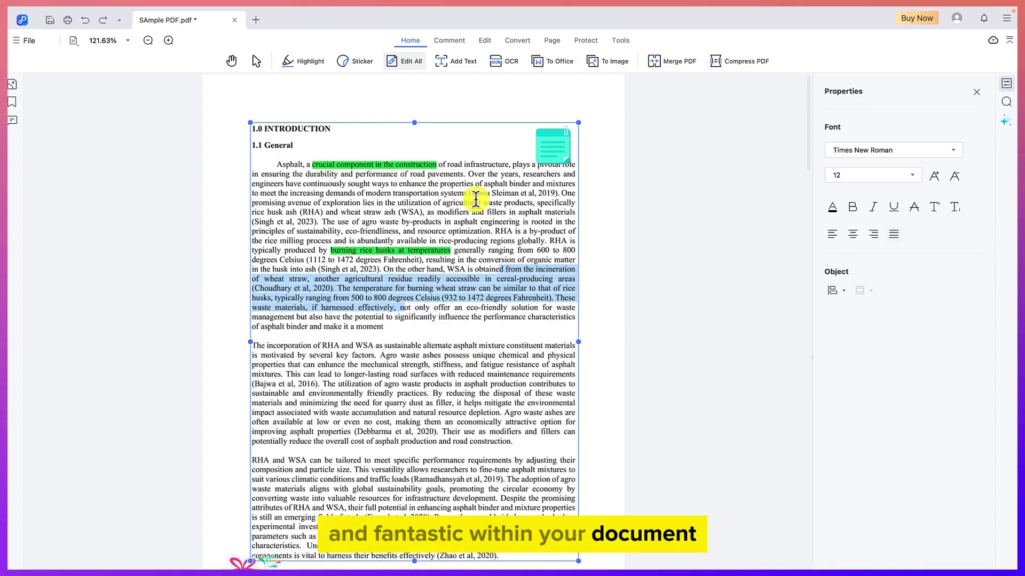
- Change the font of the passage from "agricultural waste products" to "by-products in asphalt" to Chrome Sans MM
{"action": "left_click_drag", "start_coordinate": [502, 222], "coordinate": [418, 205]}
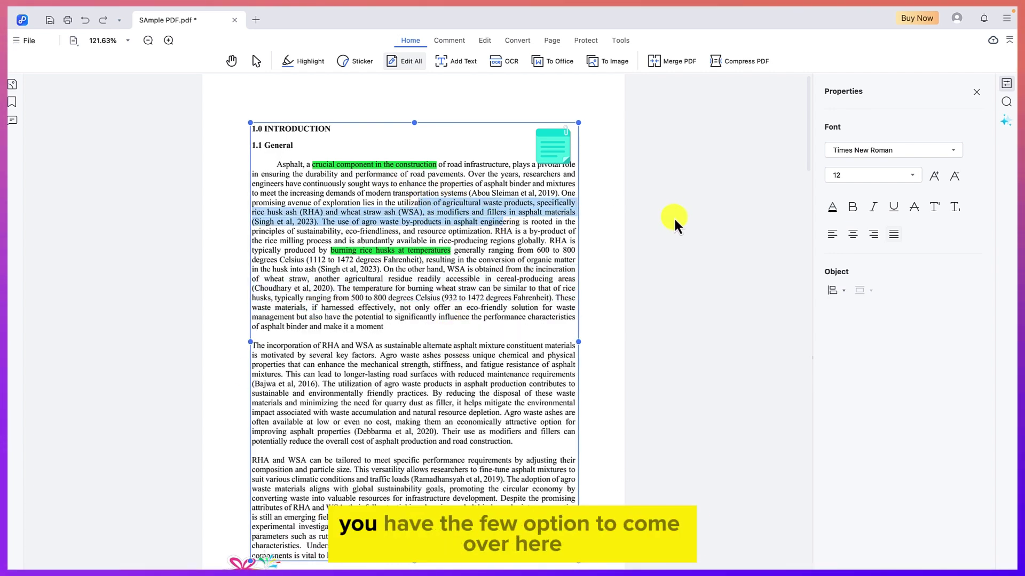
{"action": "left_click", "coordinate": [953, 153]}
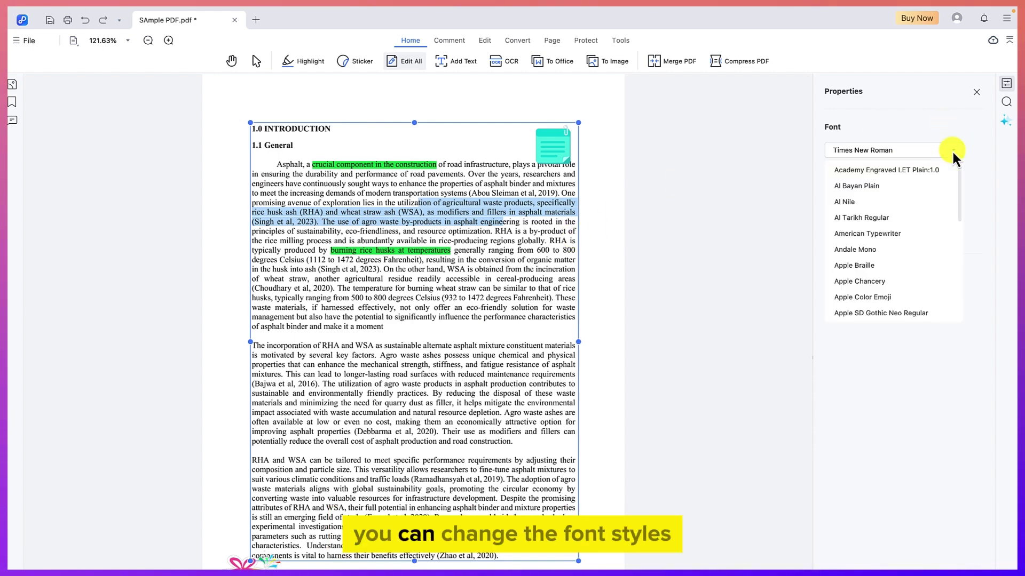
{"action": "left_click", "coordinate": [866, 204]}
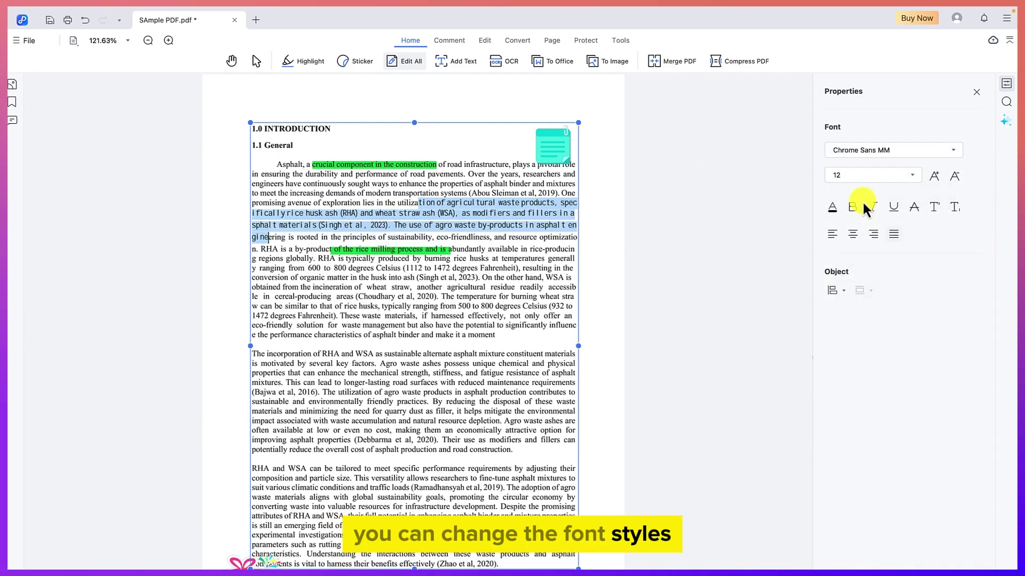
- Set the selected passage's font size to 10 and increase it stepwise to 18
{"action": "left_click", "coordinate": [914, 174]}
{"action": "left_click", "coordinate": [841, 256]}
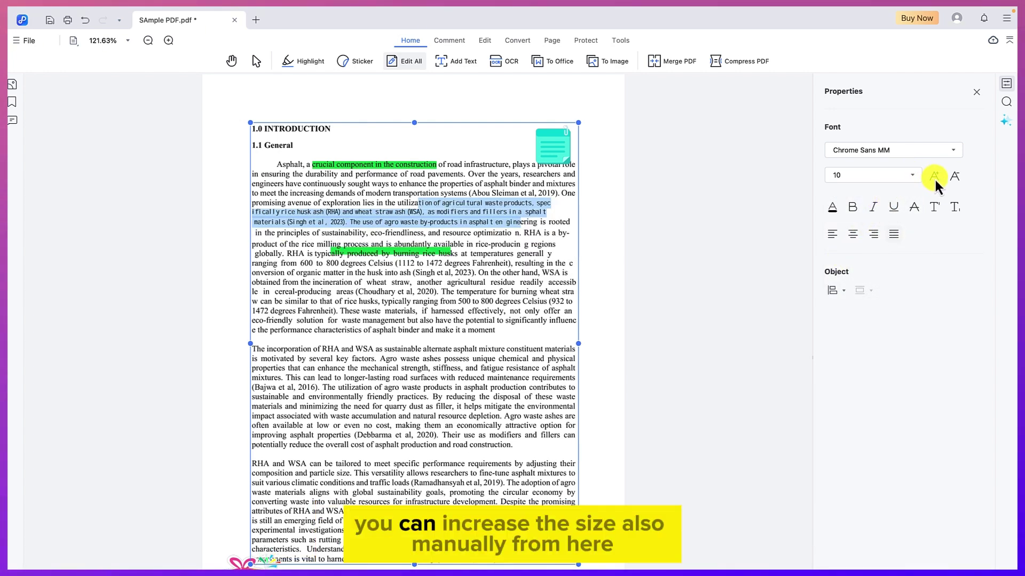
{"action": "left_click", "coordinate": [935, 181]}
{"action": "left_click", "coordinate": [935, 180]}
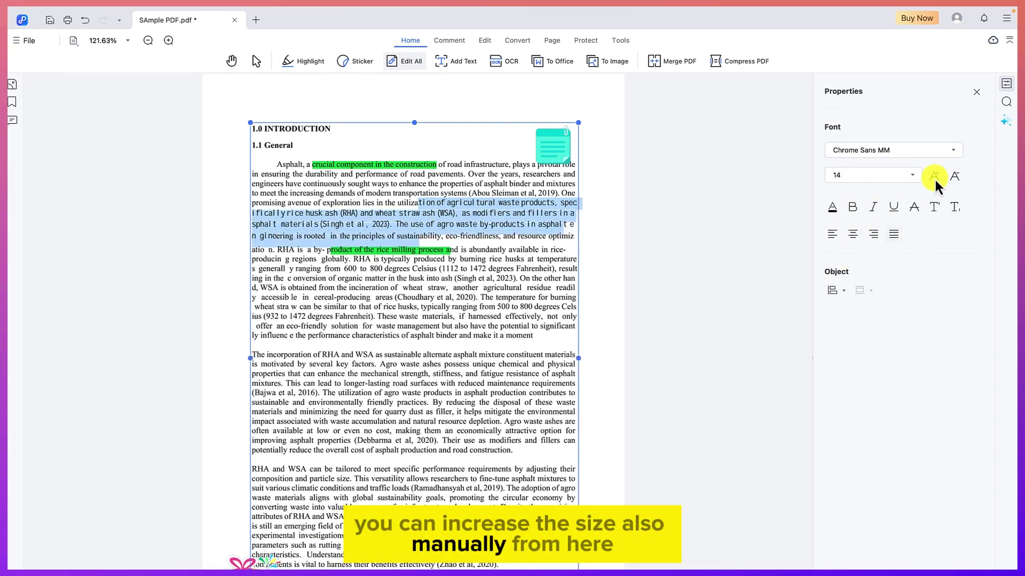
{"action": "left_click", "coordinate": [935, 180]}
{"action": "left_click", "coordinate": [935, 181]}
- Colour the selected passage in the standard light blue and make it italic and underlined
{"action": "left_click", "coordinate": [832, 211]}
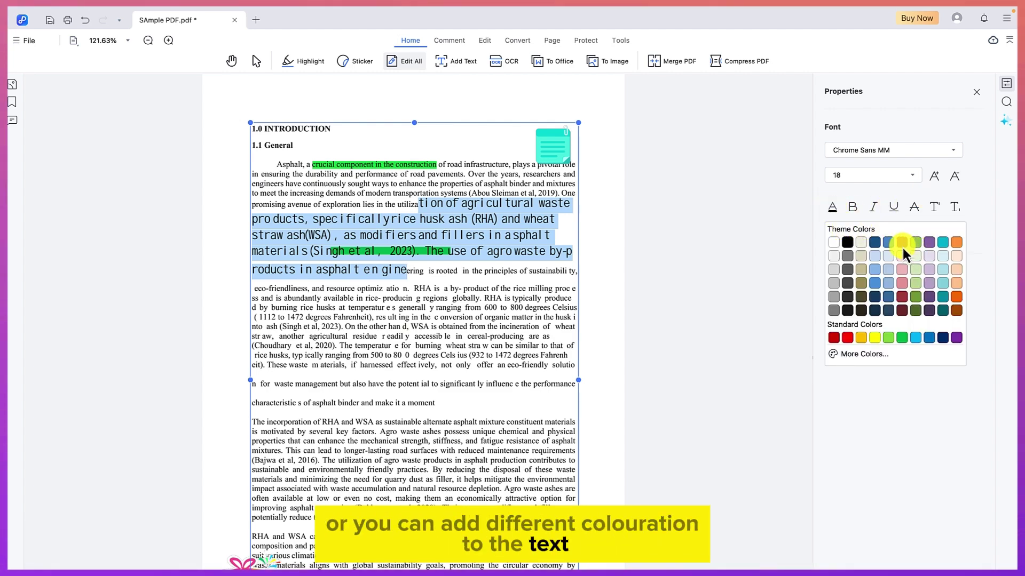
{"action": "left_click", "coordinate": [914, 338]}
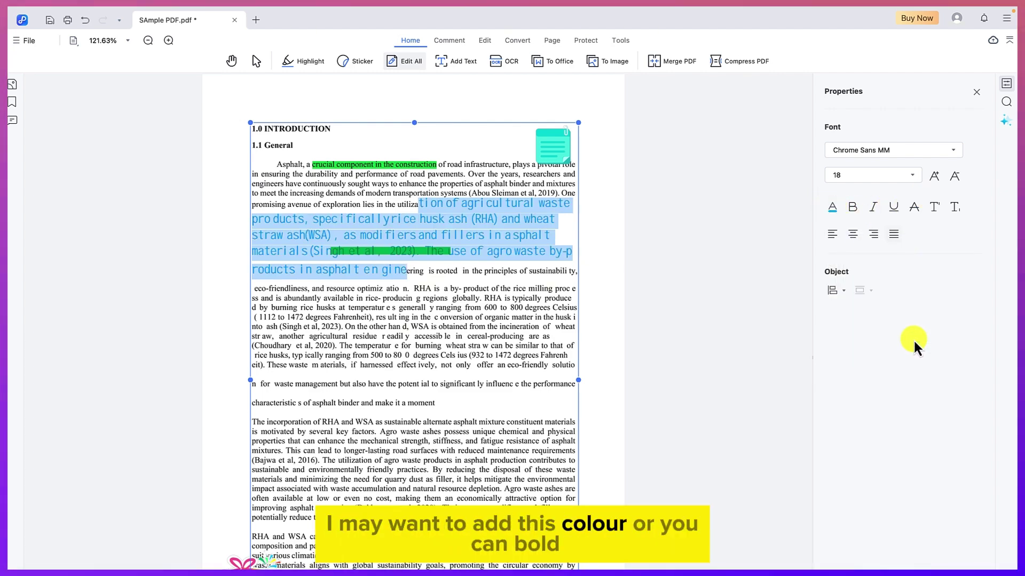
{"action": "left_click", "coordinate": [876, 209]}
{"action": "left_click", "coordinate": [894, 210]}
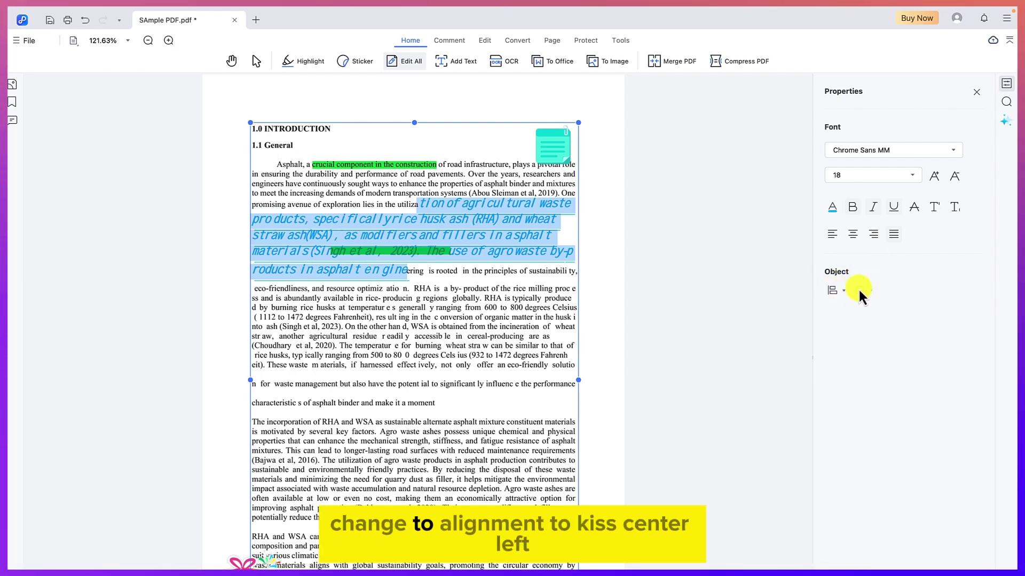
- Examine the object alignment and page centring options, and view the text on page two
{"action": "left_click", "coordinate": [842, 291]}
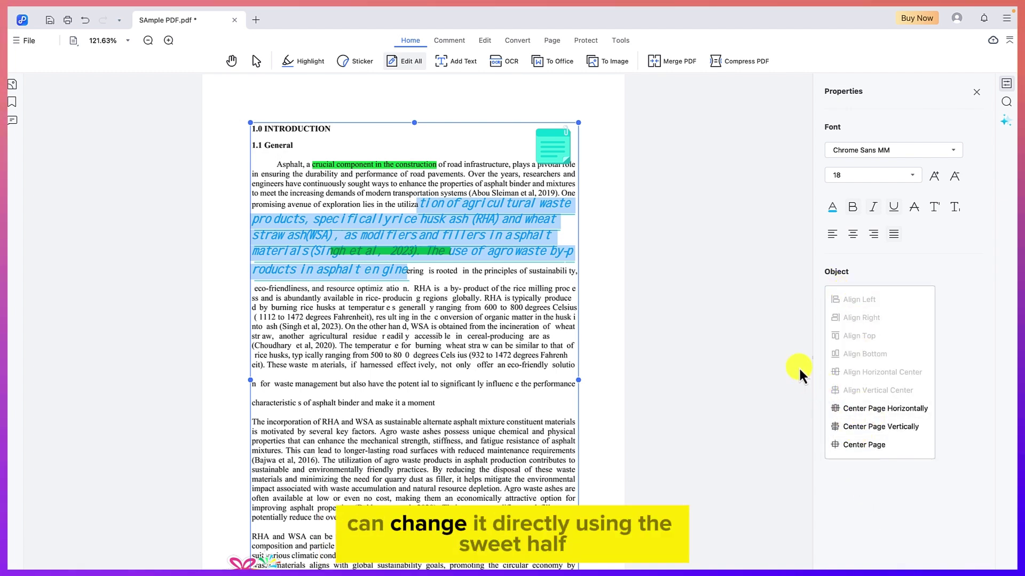
{"action": "left_click", "coordinate": [934, 257]}
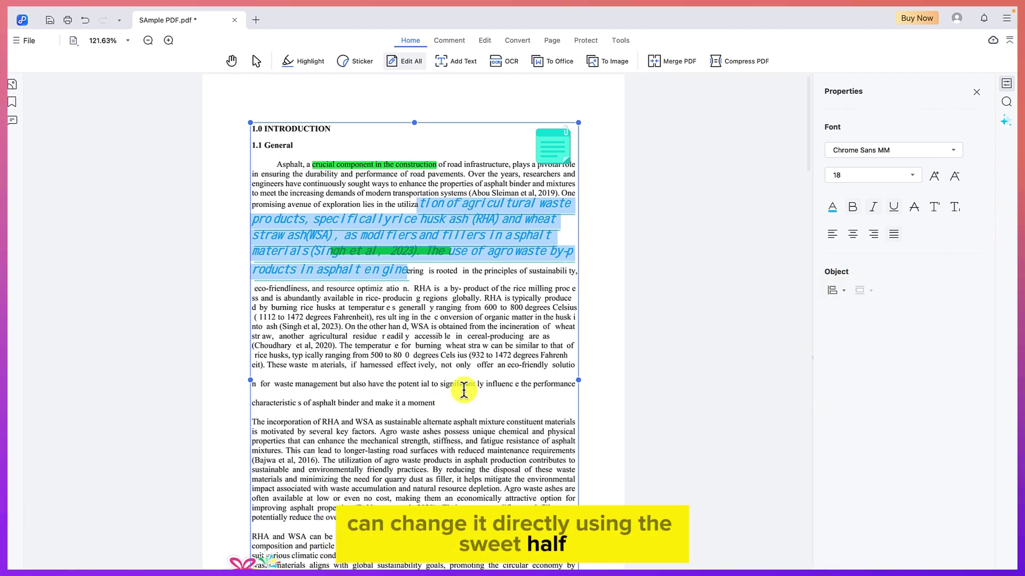
{"action": "scroll", "coordinate": [423, 413], "scroll_direction": "down", "scroll_amount": 10}
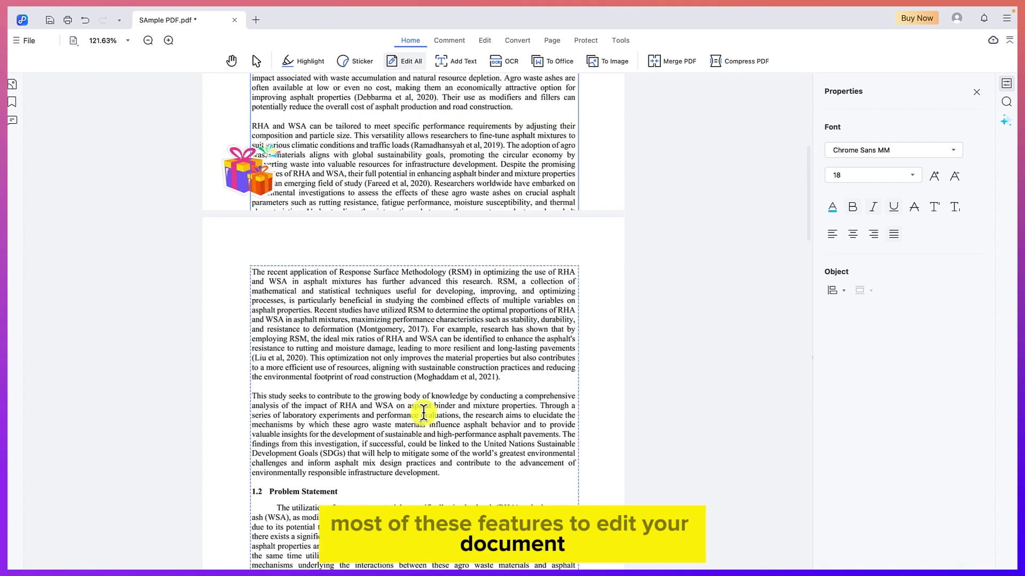
- Deselect the formatted text block on page one and hide its properties
{"action": "scroll", "coordinate": [424, 416], "scroll_direction": "up", "scroll_amount": 10}
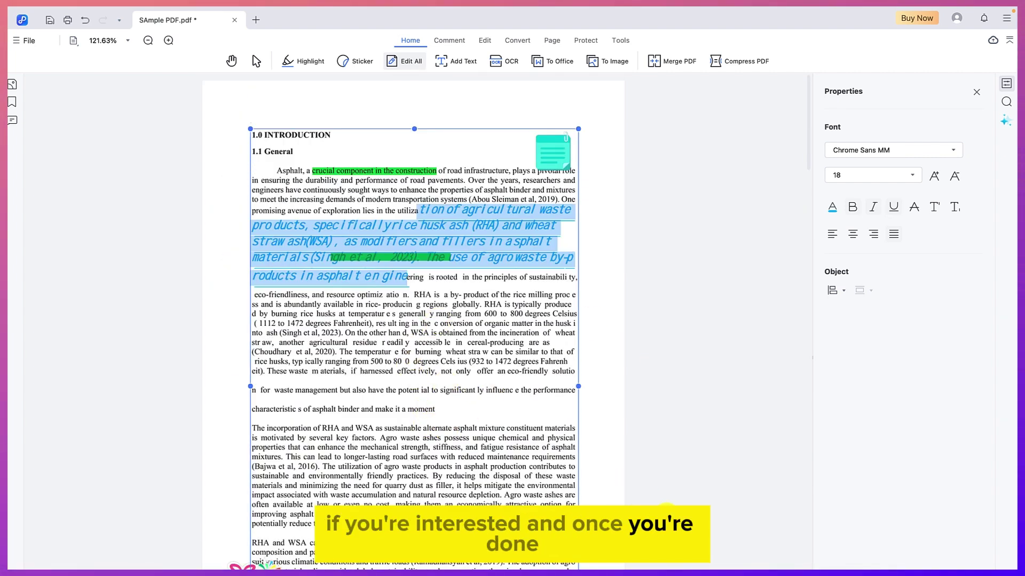
{"action": "left_click", "coordinate": [740, 400]}
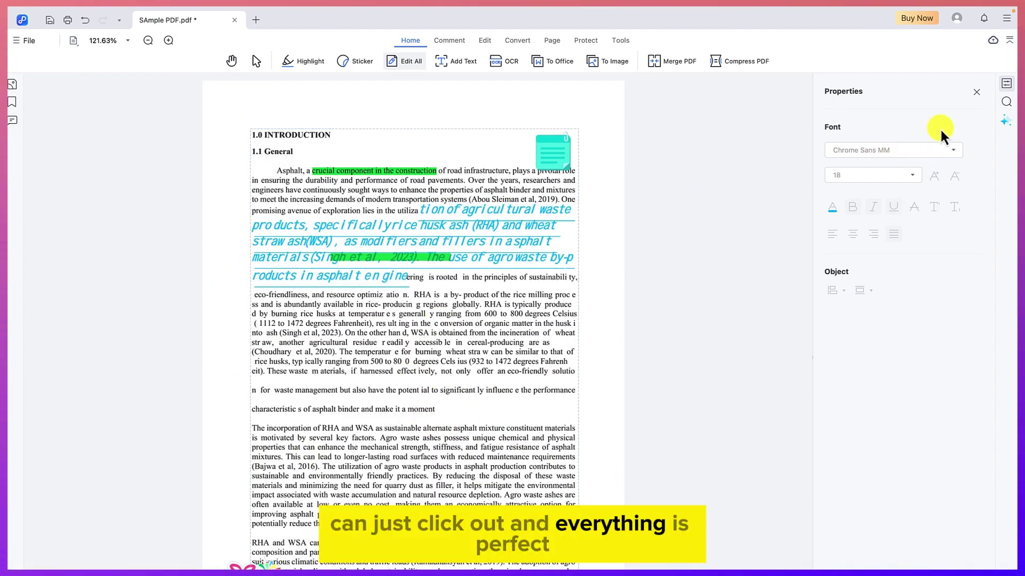
{"action": "left_click", "coordinate": [975, 92]}
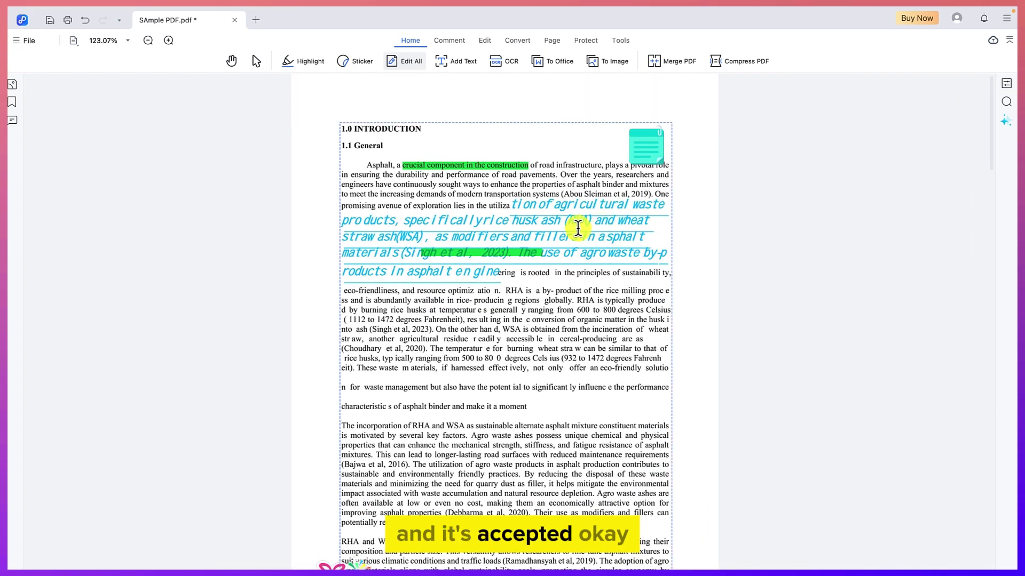
- Switch to editing text only and delete the space between "need" and "for" in the paragraph on incorporating RHA and WSA
{"action": "left_click", "coordinate": [402, 60]}
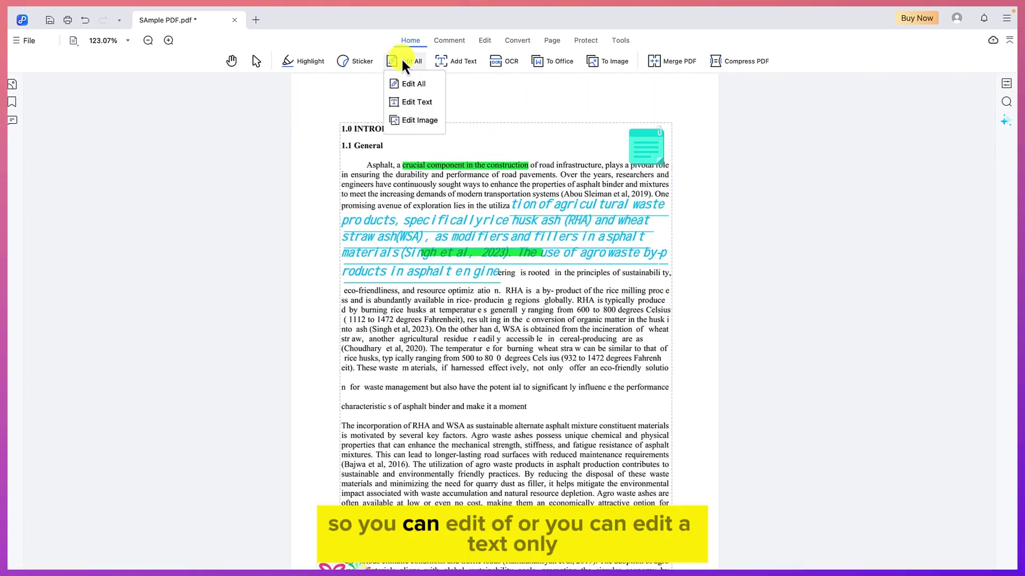
{"action": "left_click", "coordinate": [415, 103]}
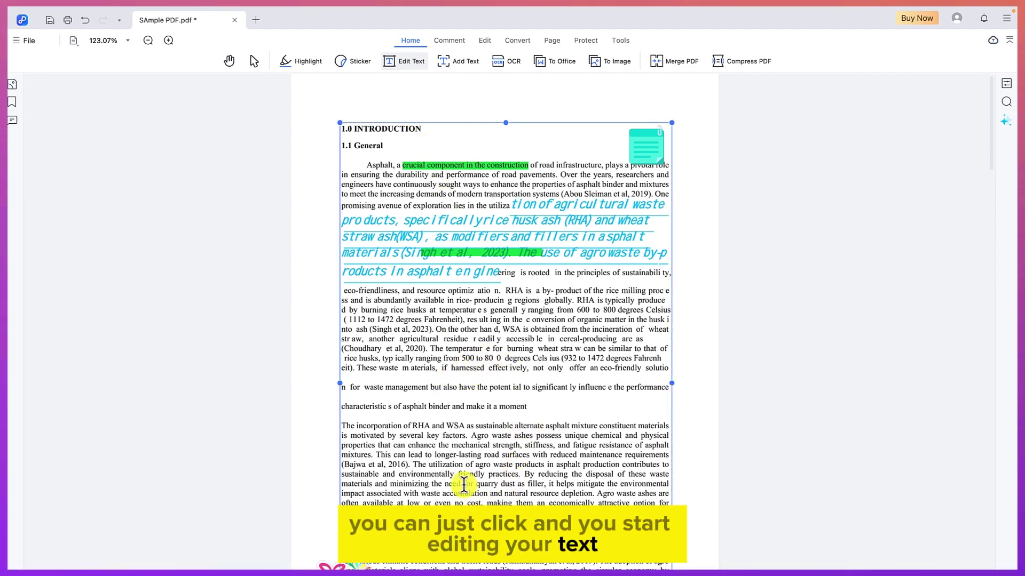
{"action": "left_click", "coordinate": [464, 484]}
{"action": "key", "text": "BackSpace"}
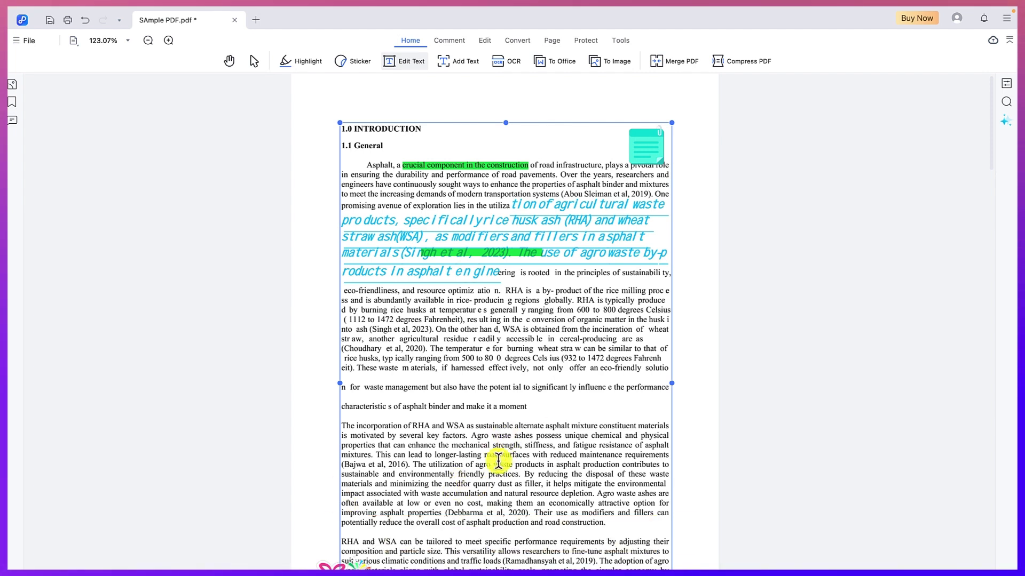
{"action": "left_click_drag", "start_coordinate": [484, 473], "coordinate": [466, 457]}
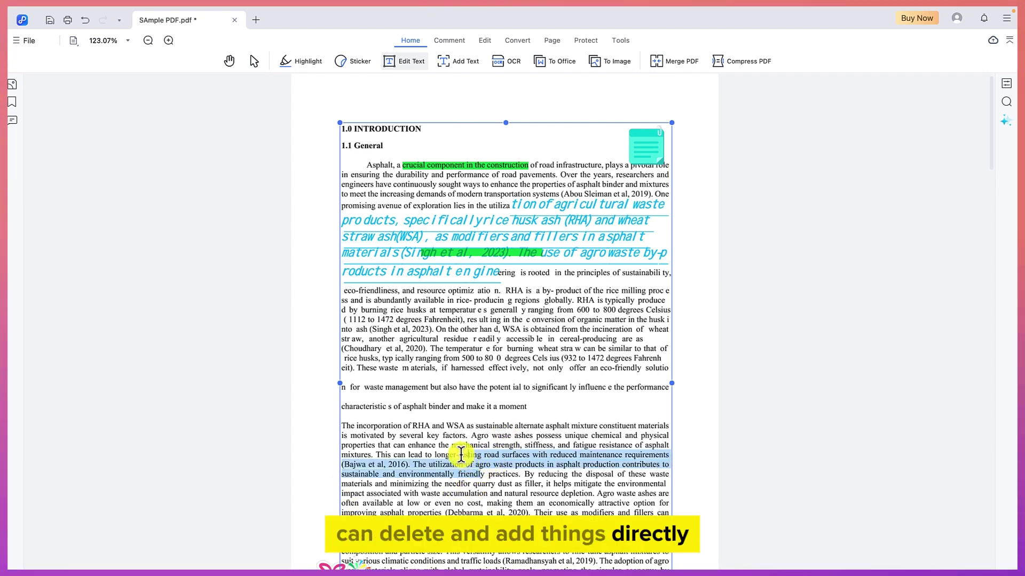
{"action": "left_click", "coordinate": [446, 421]}
- Switch to editing images only and select the image containing the hydropower plant and turbine figures
{"action": "left_click", "coordinate": [414, 64]}
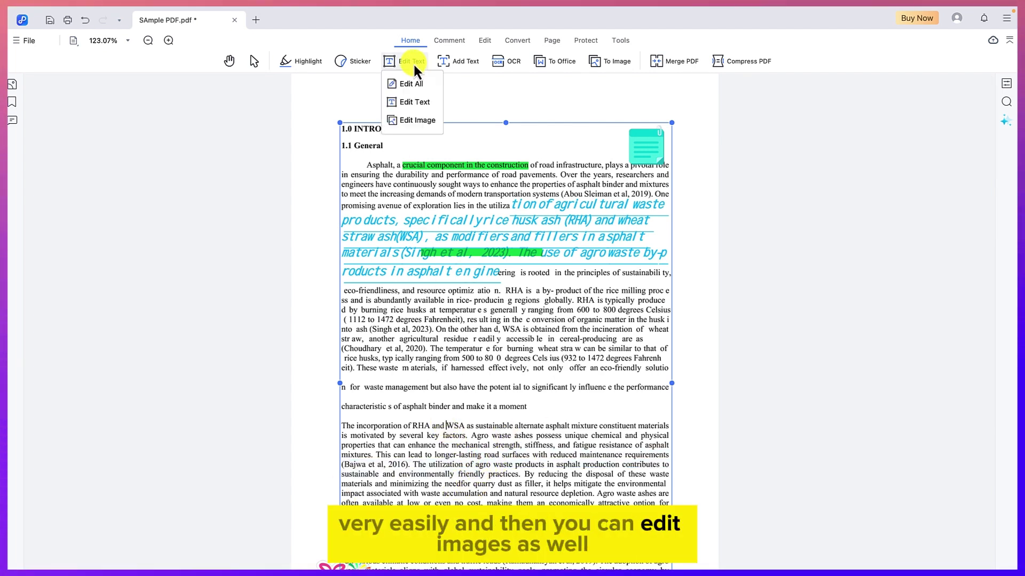
{"action": "left_click", "coordinate": [422, 120]}
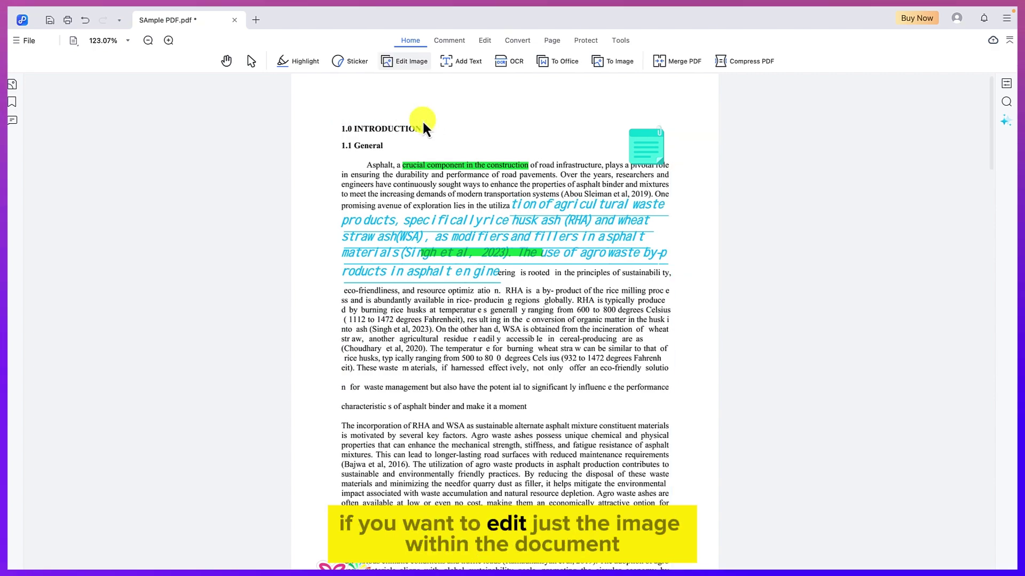
{"action": "scroll", "coordinate": [485, 317], "scroll_direction": "down", "scroll_amount": 3}
{"action": "scroll", "coordinate": [485, 315], "scroll_direction": "down", "scroll_amount": 15}
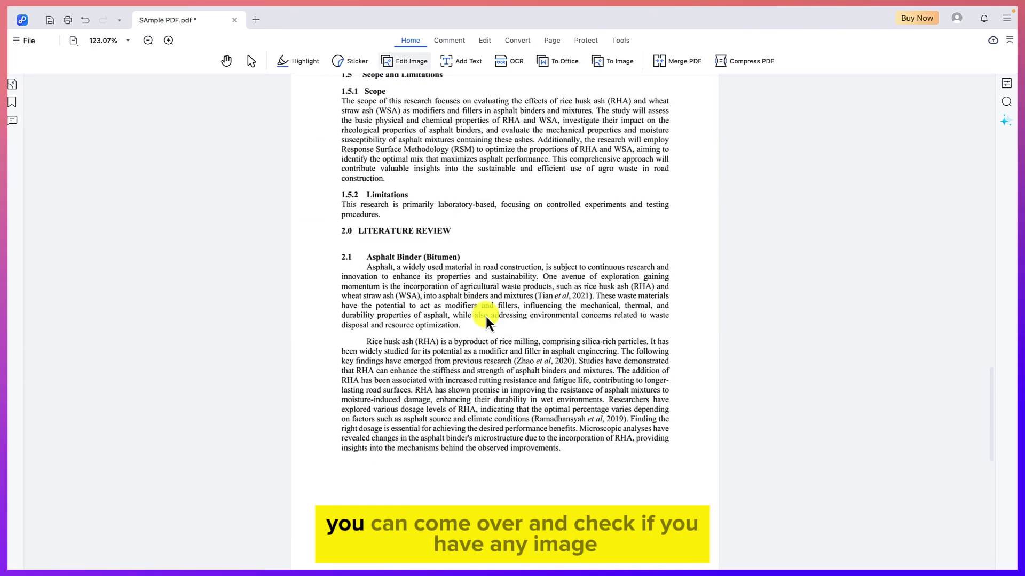
{"action": "scroll", "coordinate": [483, 315], "scroll_direction": "up", "scroll_amount": 3}
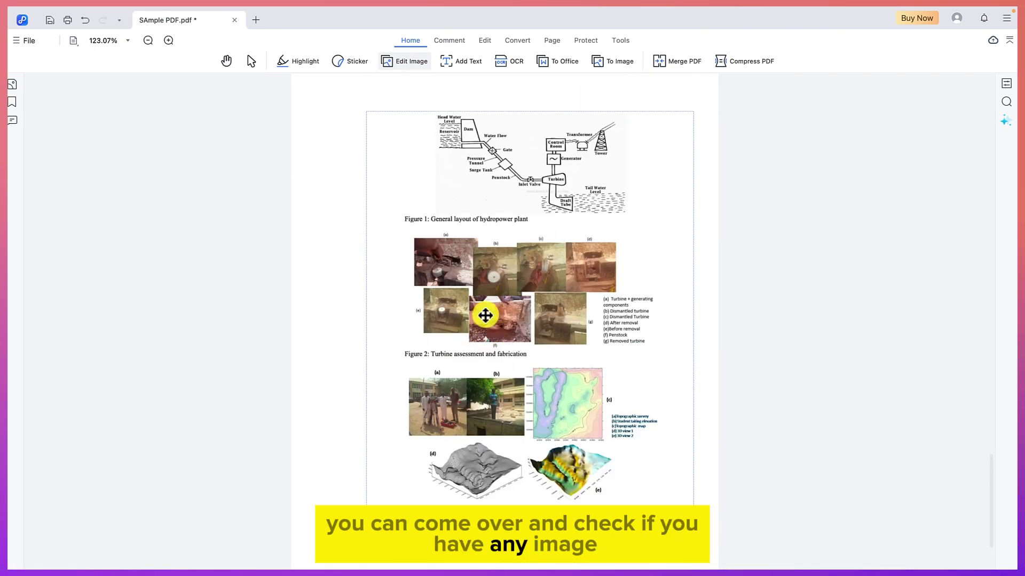
{"action": "left_click", "coordinate": [479, 356]}
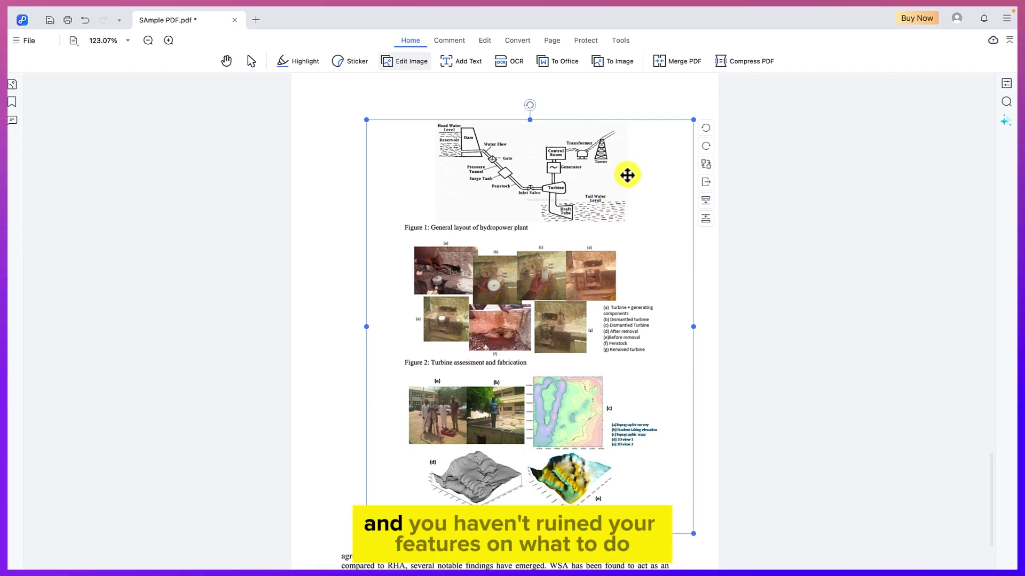
- Try rotating the selected figures image left twice and right twice, and view its object properties
{"action": "left_click", "coordinate": [707, 124]}
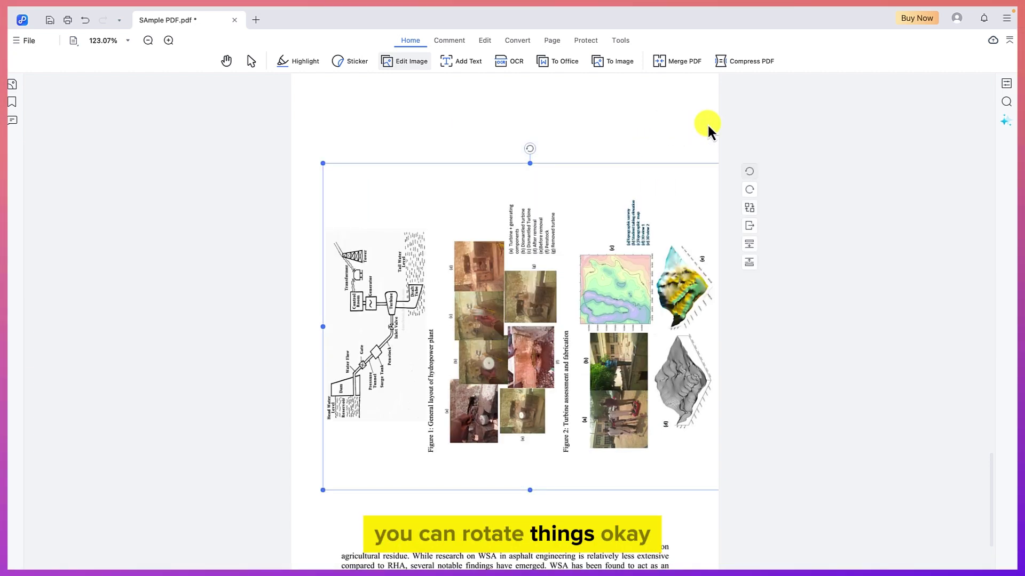
{"action": "left_click", "coordinate": [747, 172]}
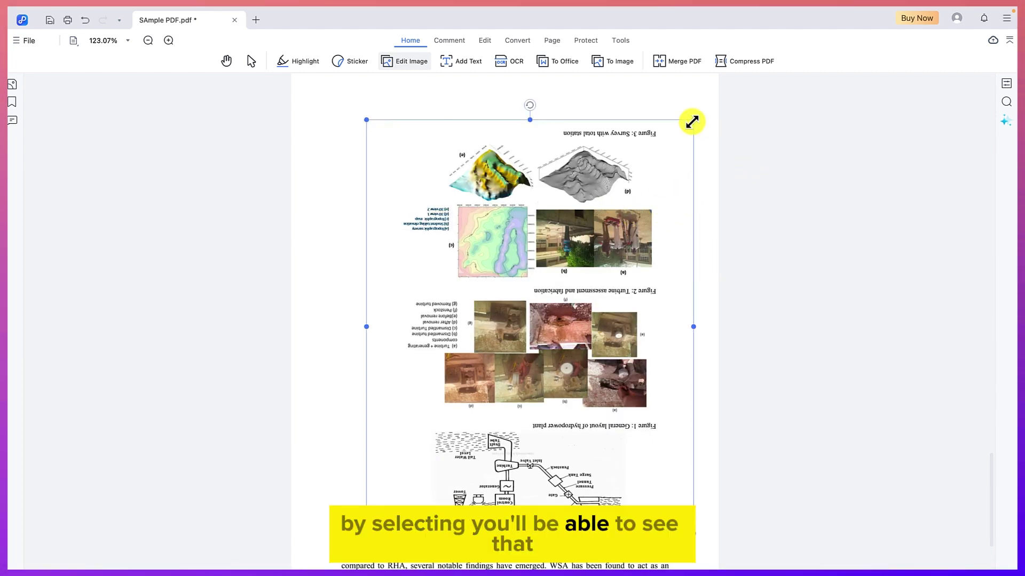
{"action": "left_click", "coordinate": [661, 114]}
{"action": "left_click", "coordinate": [632, 219]}
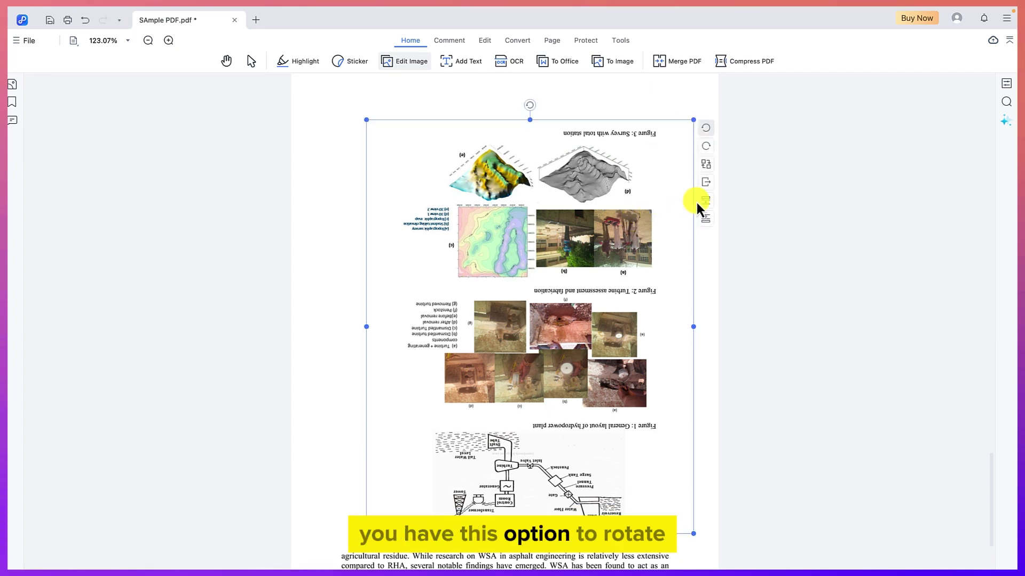
{"action": "left_click", "coordinate": [704, 146]}
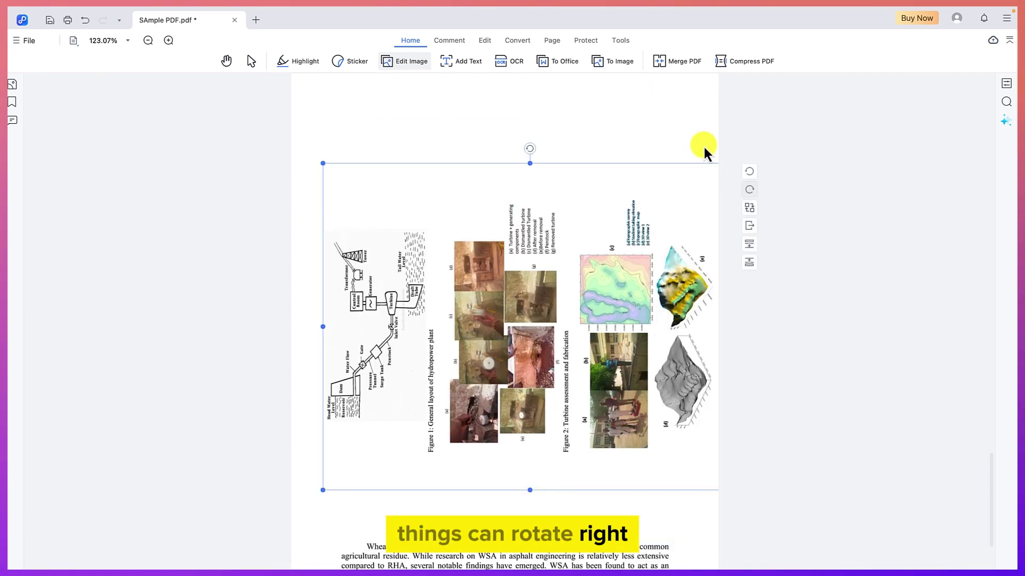
{"action": "left_click", "coordinate": [750, 190]}
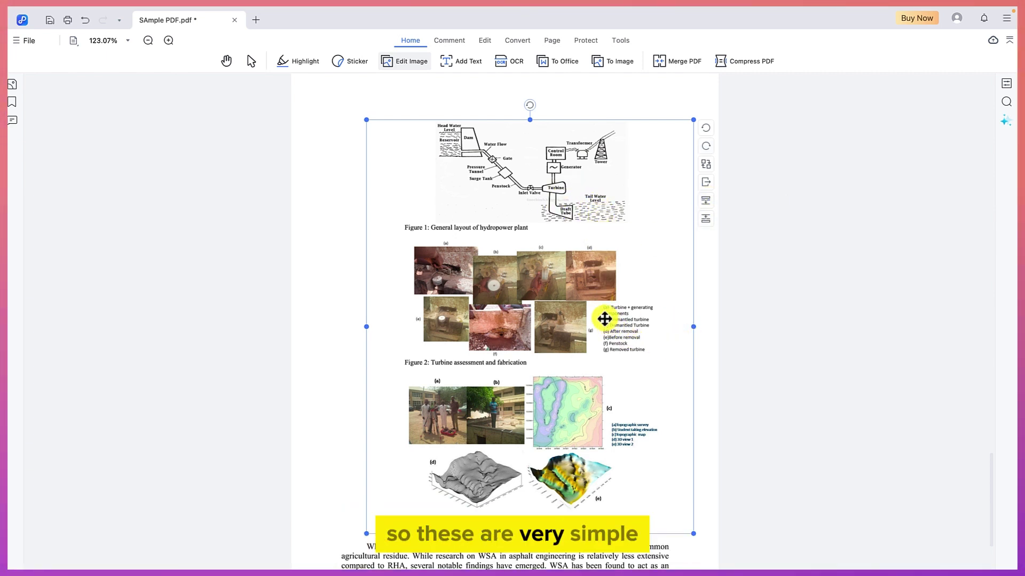
{"action": "left_click", "coordinate": [1007, 86]}
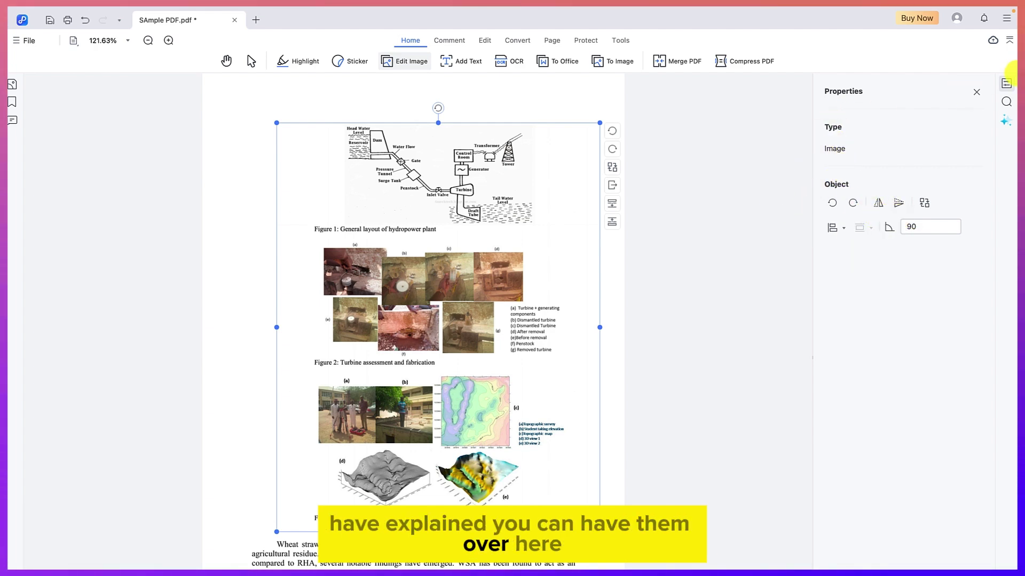
{"action": "left_click", "coordinate": [976, 92]}
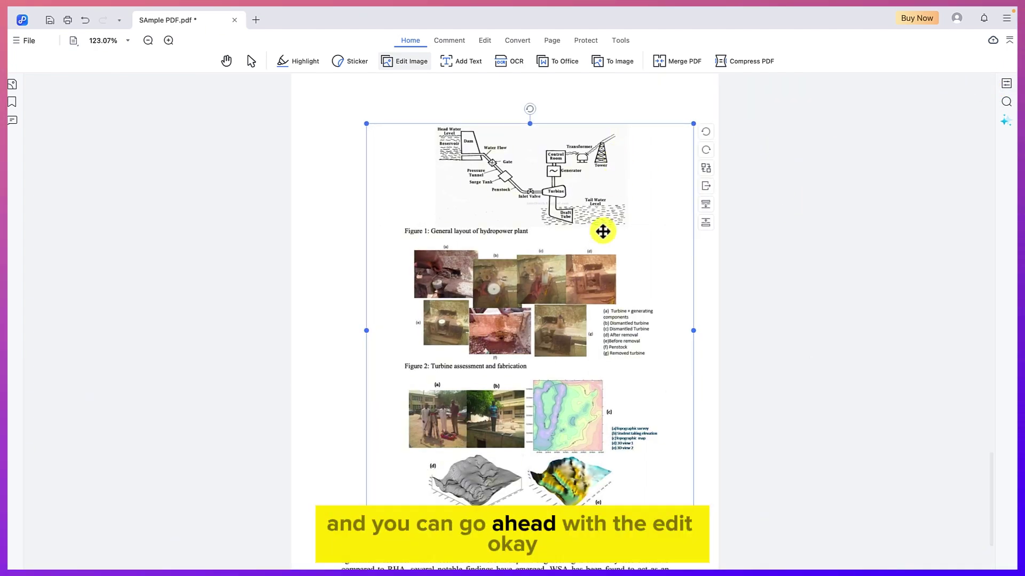
- Add the text "Hello and welcome to my channel" below the last paragraph on the final page
{"action": "scroll", "coordinate": [459, 134], "scroll_direction": "down", "scroll_amount": 10}
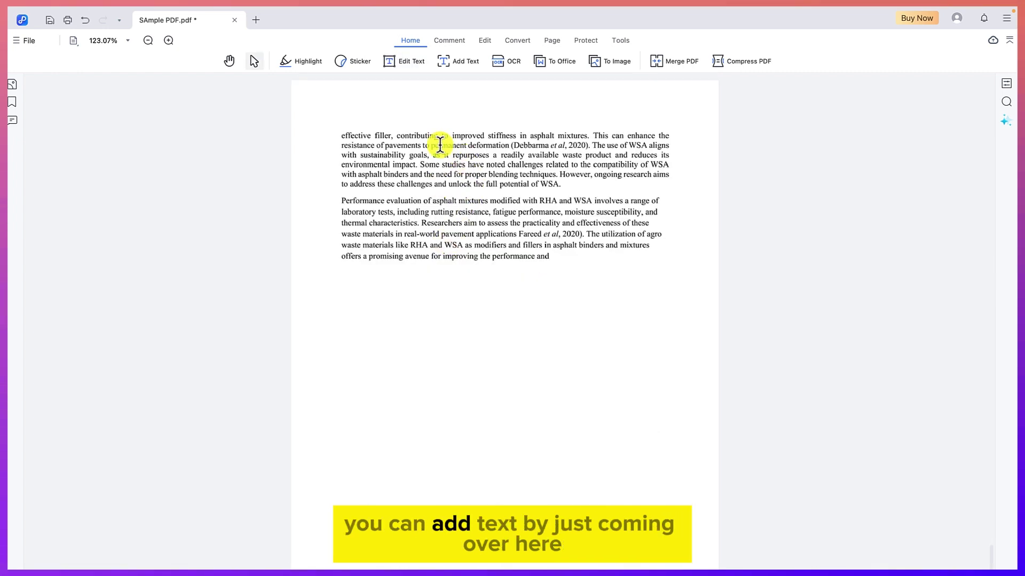
{"action": "left_click", "coordinate": [466, 63]}
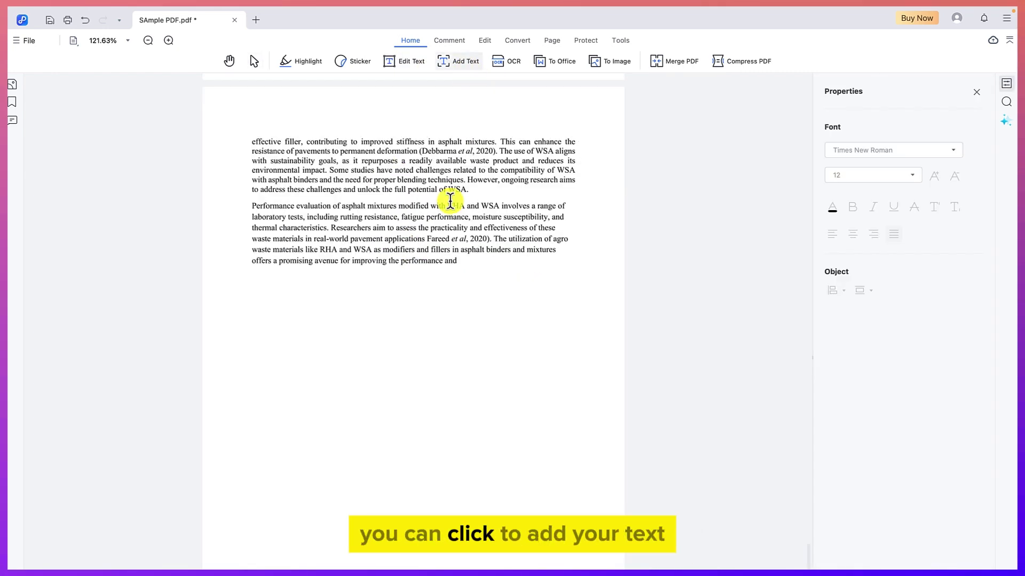
{"action": "left_click", "coordinate": [285, 308]}
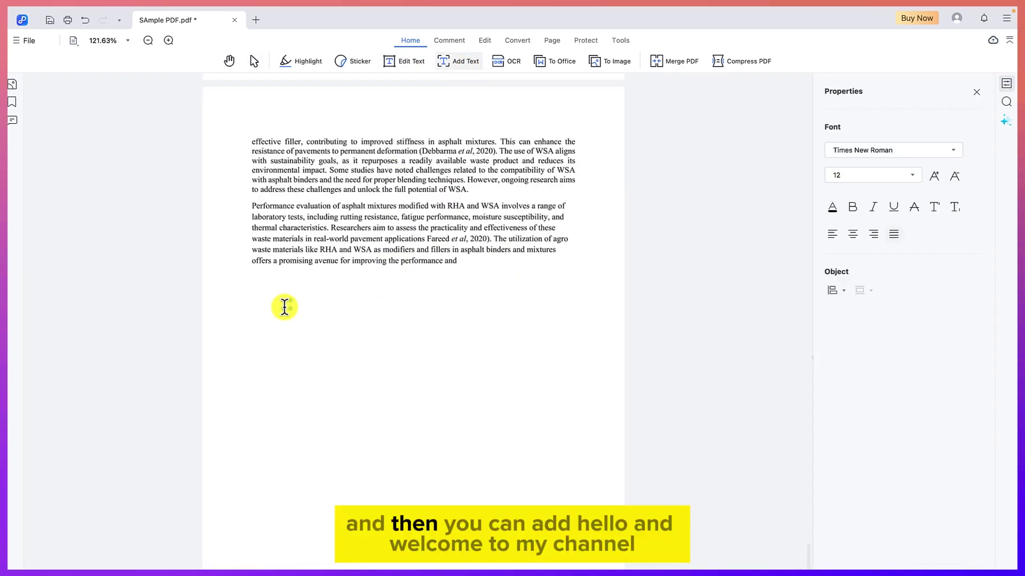
{"action": "type", "text": "hello an"}
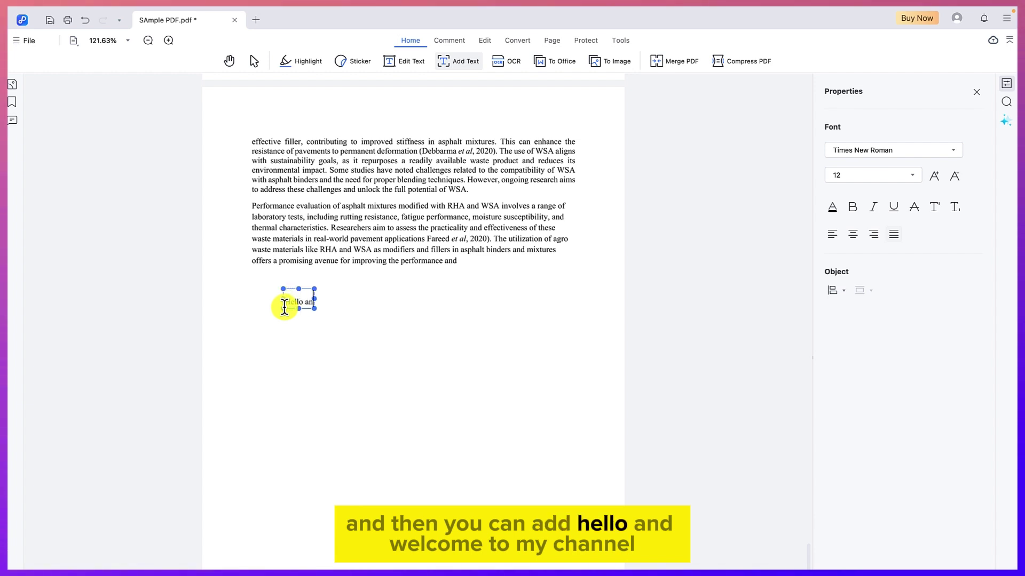
{"action": "type", "text": "d welcome t"}
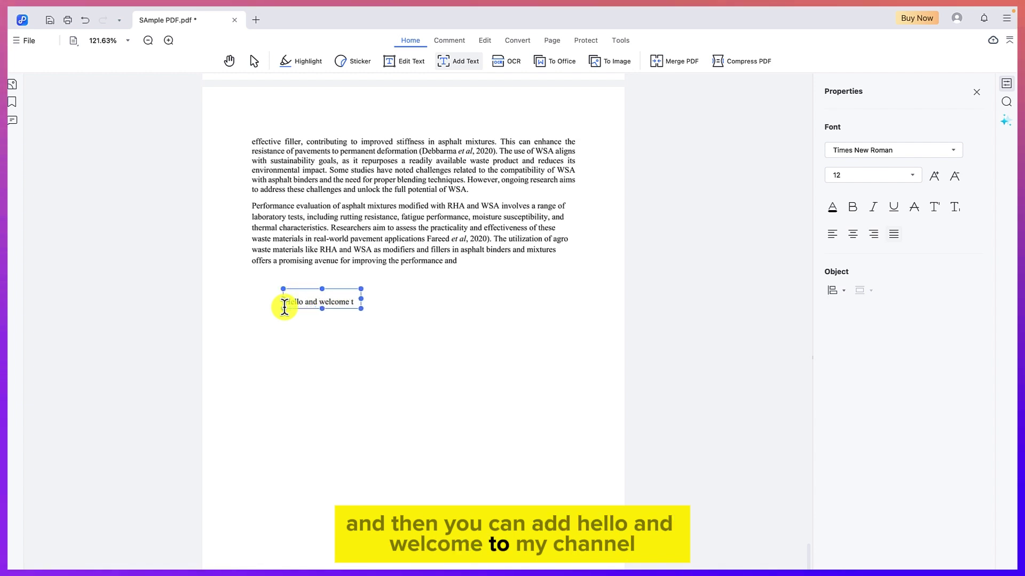
{"action": "type", "text": "o my channel"}
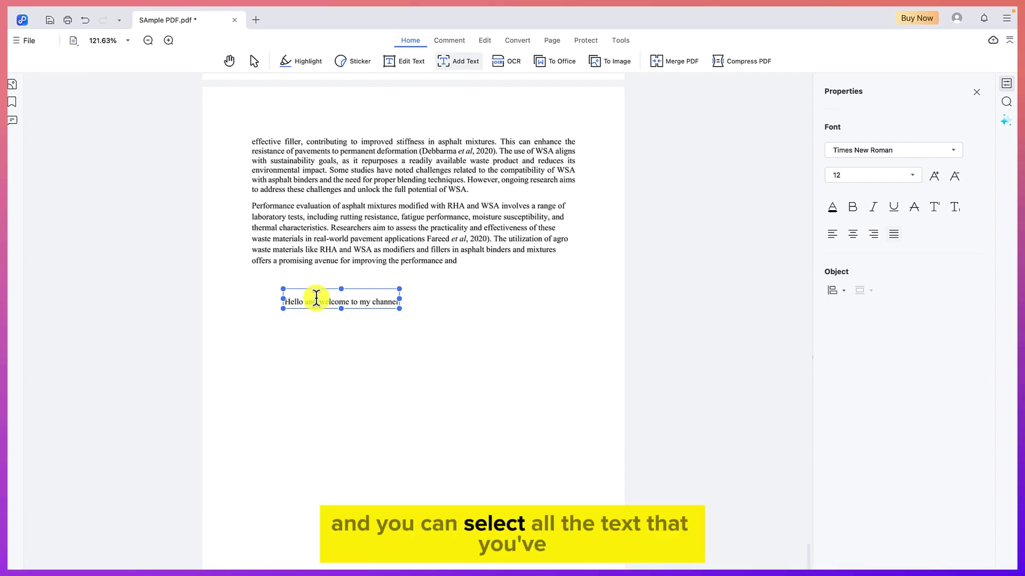
{"action": "key", "text": "ctrl+a"}
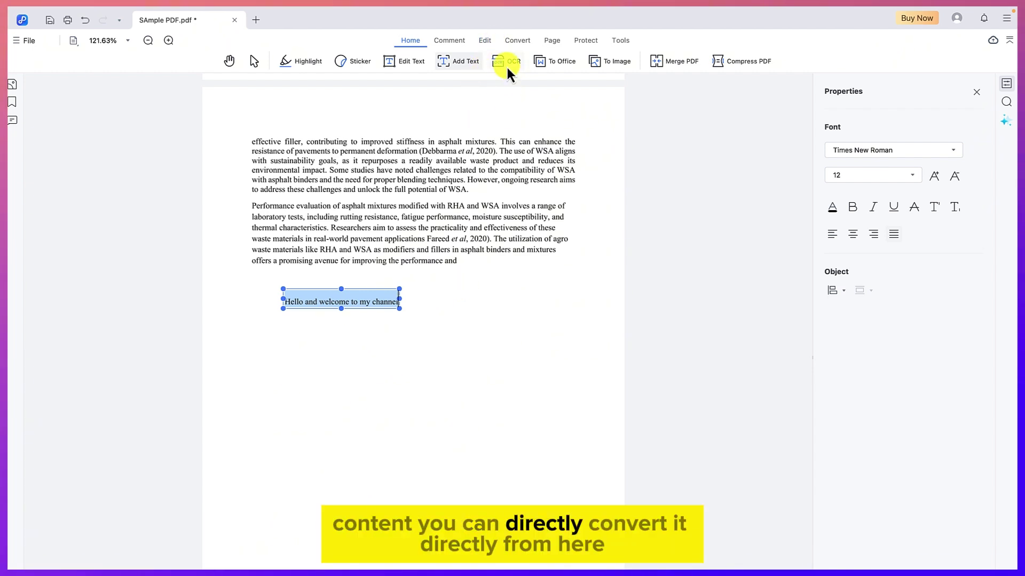
{"action": "left_click", "coordinate": [445, 224]}
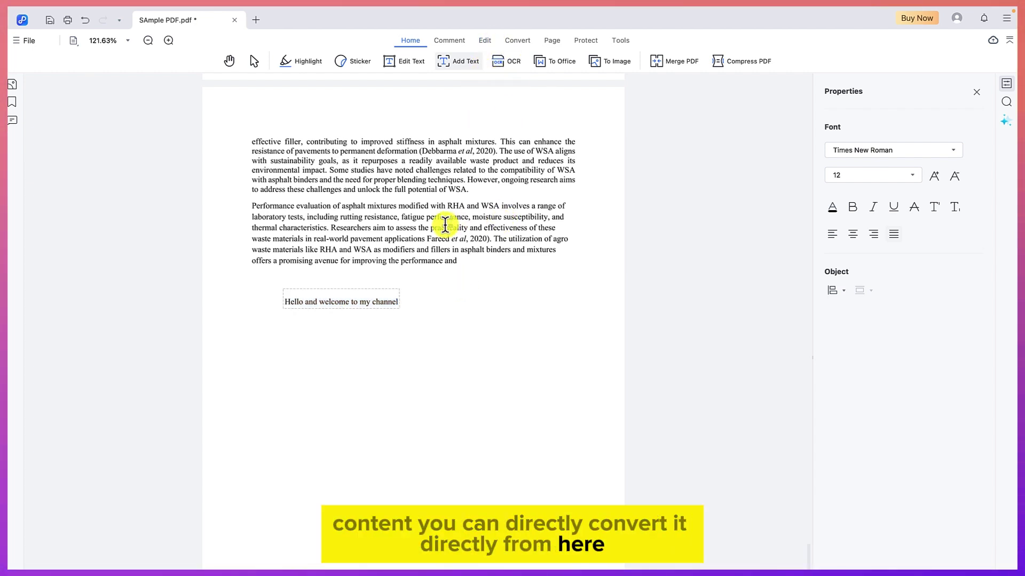
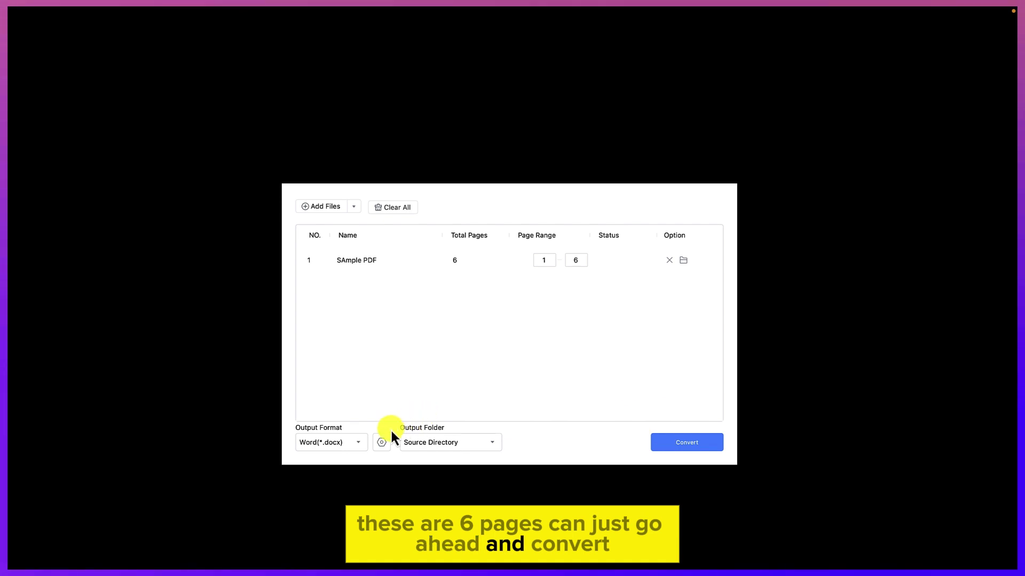
- Convert the sample PDF to Word (*.docx) with the PDNod folder as the custom output directory
{"action": "left_click", "coordinate": [360, 442]}
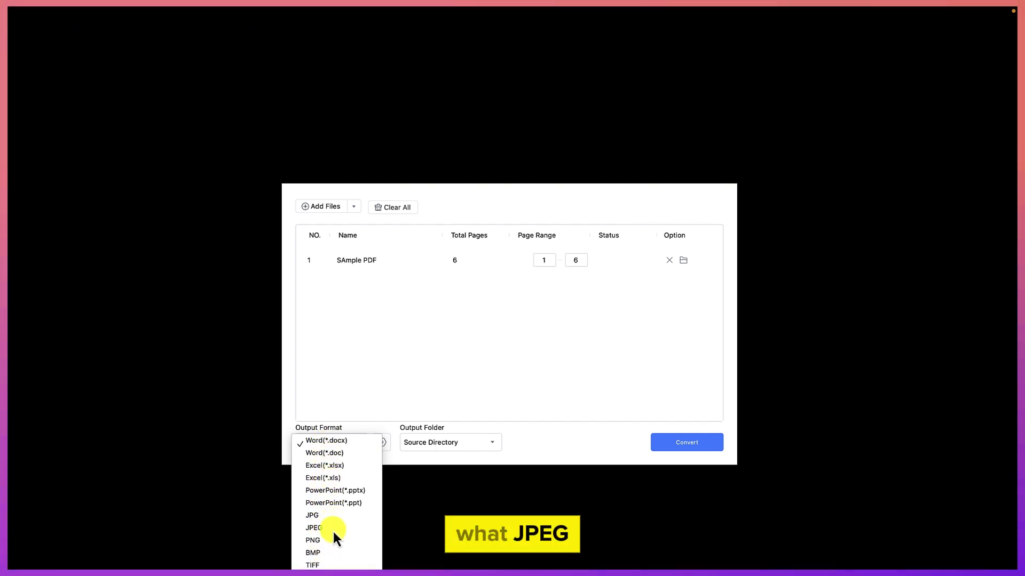
{"action": "left_click", "coordinate": [495, 393]}
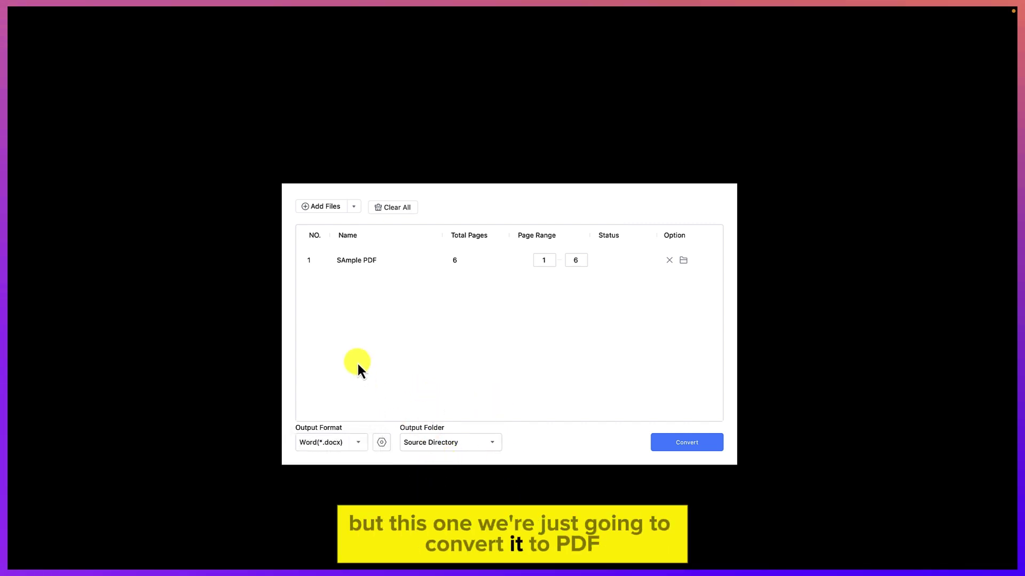
{"action": "left_click", "coordinate": [492, 447]}
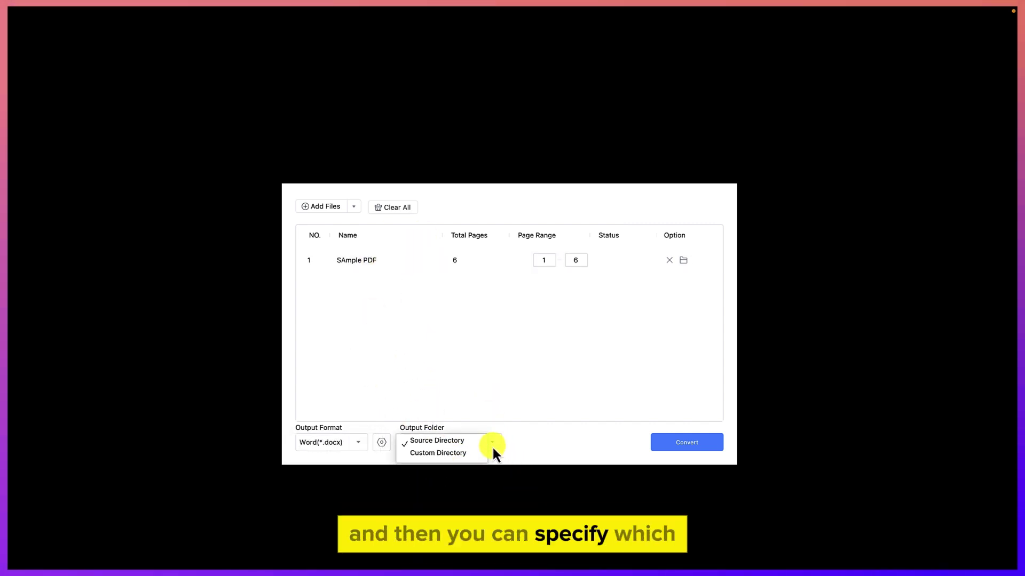
{"action": "left_click", "coordinate": [446, 455]}
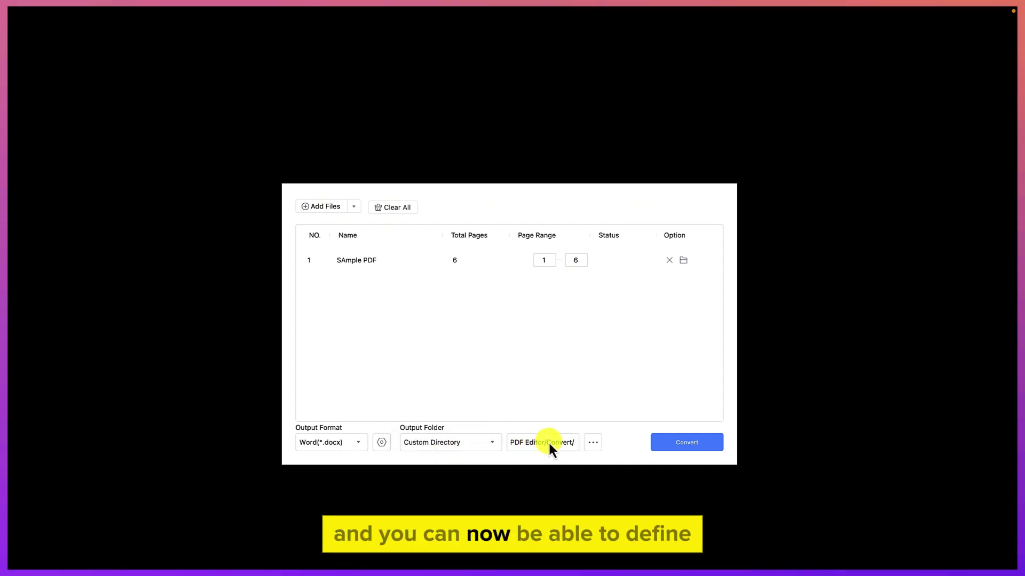
{"action": "left_click", "coordinate": [590, 443]}
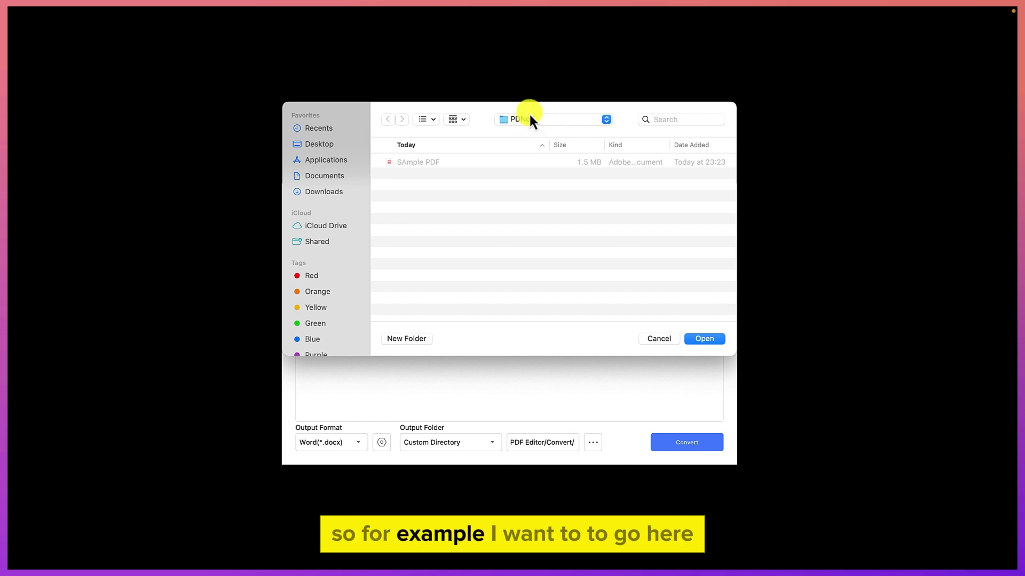
{"action": "left_click", "coordinate": [699, 339]}
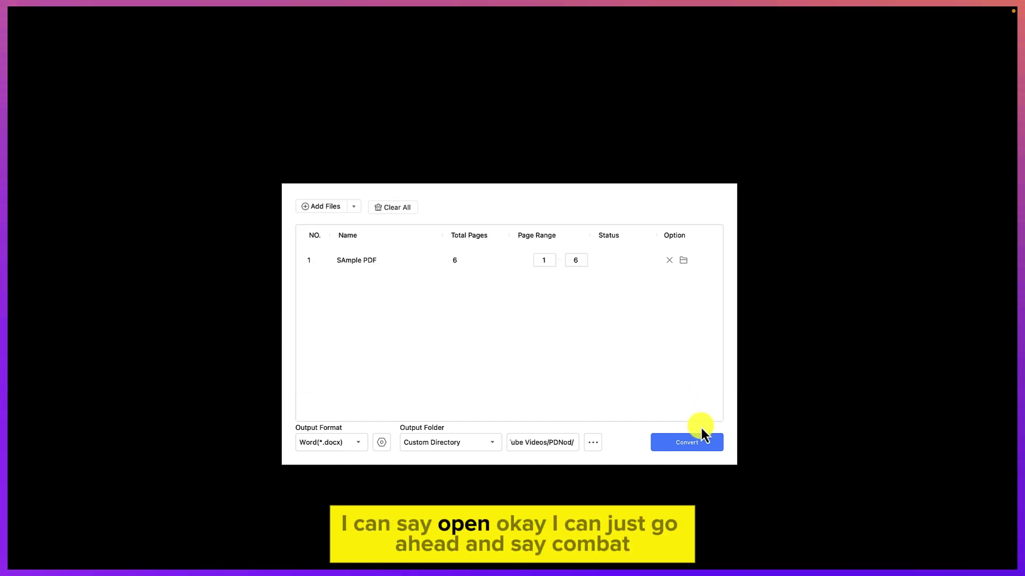
{"action": "left_click", "coordinate": [685, 443]}
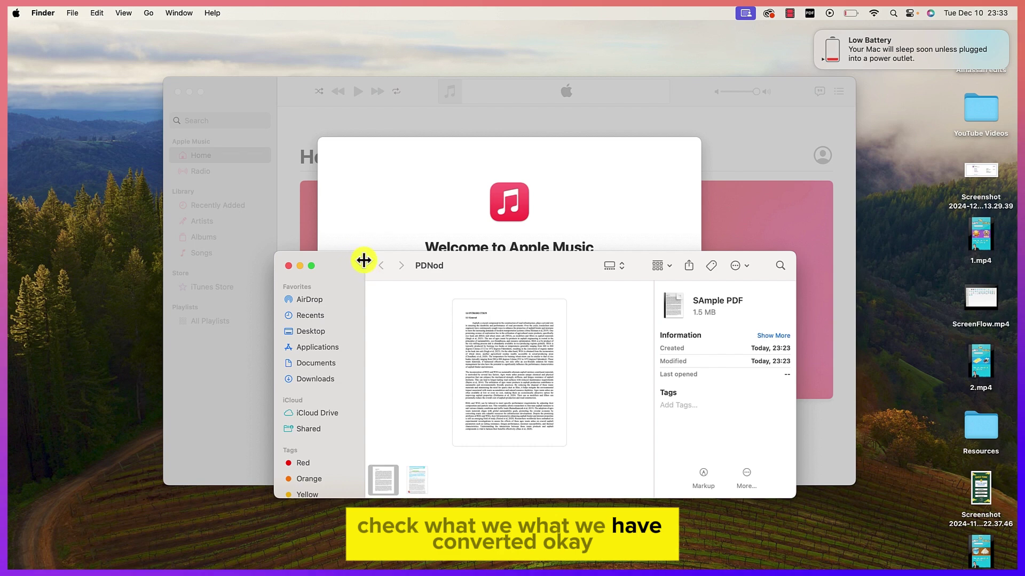
- Show the PDNod folder's files as icons, open the converted "SAmple PDF.docx" in Word, and review its pages
{"action": "key", "text": "super+1"}
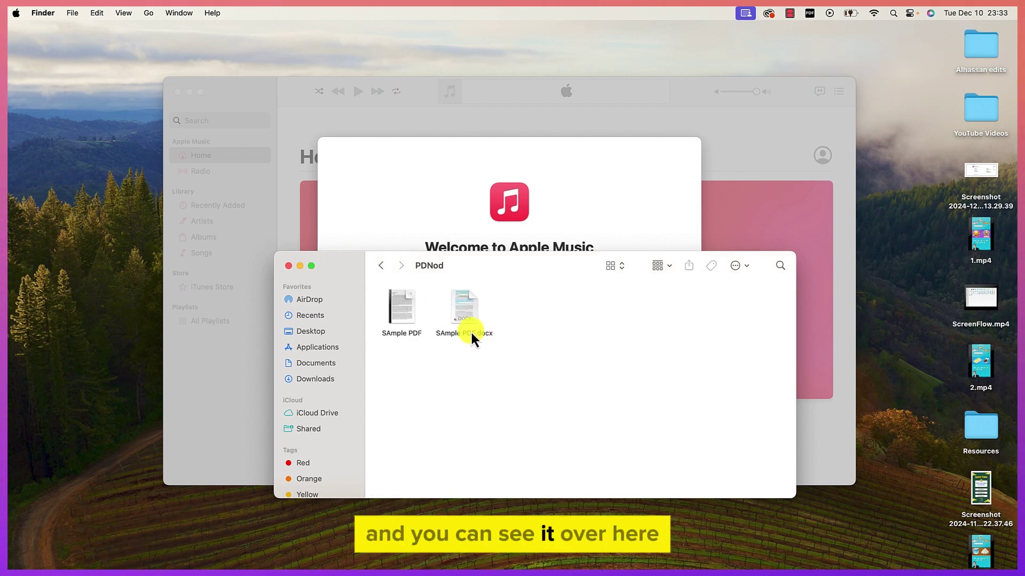
{"action": "left_click", "coordinate": [459, 307]}
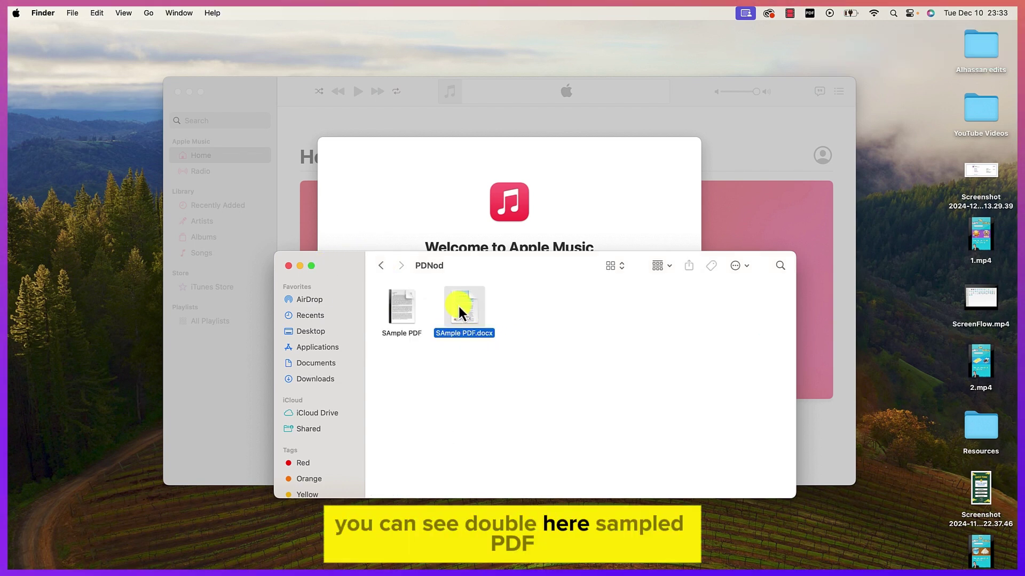
{"action": "double_click", "coordinate": [459, 306]}
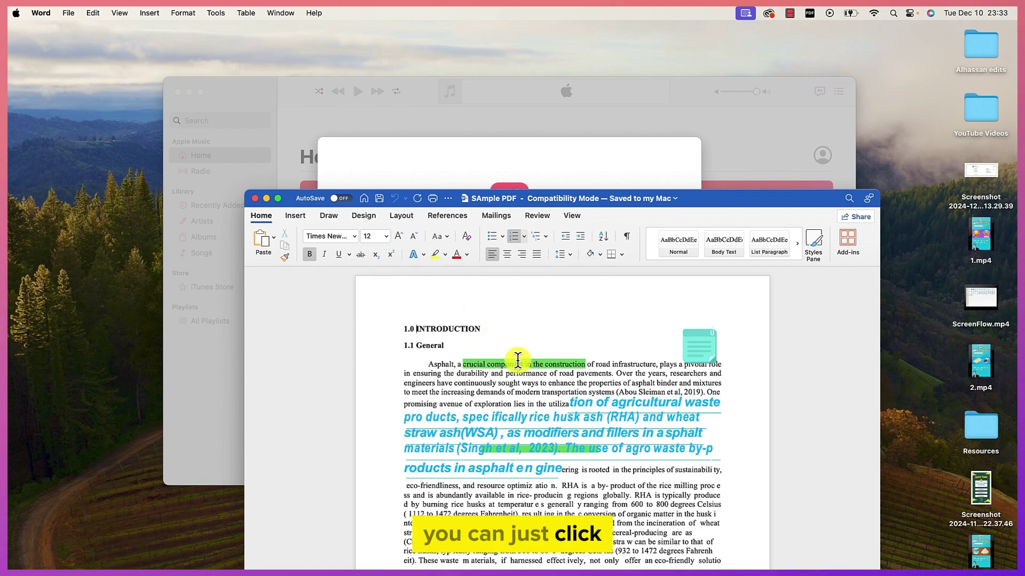
{"action": "scroll", "coordinate": [535, 450], "scroll_direction": "down", "scroll_amount": 15}
{"action": "scroll", "coordinate": [536, 451], "scroll_direction": "up", "scroll_amount": 10}
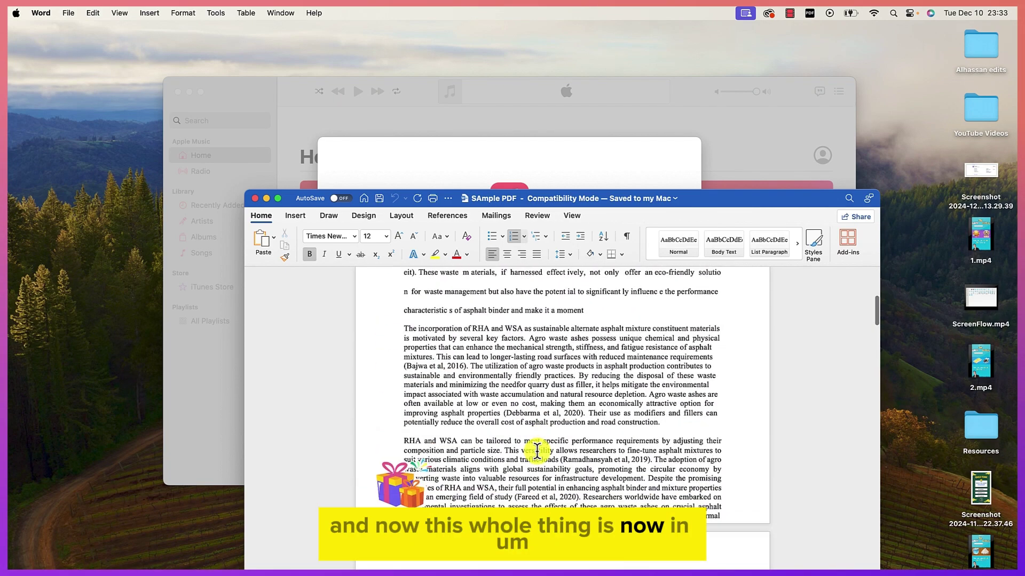
{"action": "scroll", "coordinate": [535, 450], "scroll_direction": "up", "scroll_amount": 8}
{"action": "left_click", "coordinate": [536, 373]}
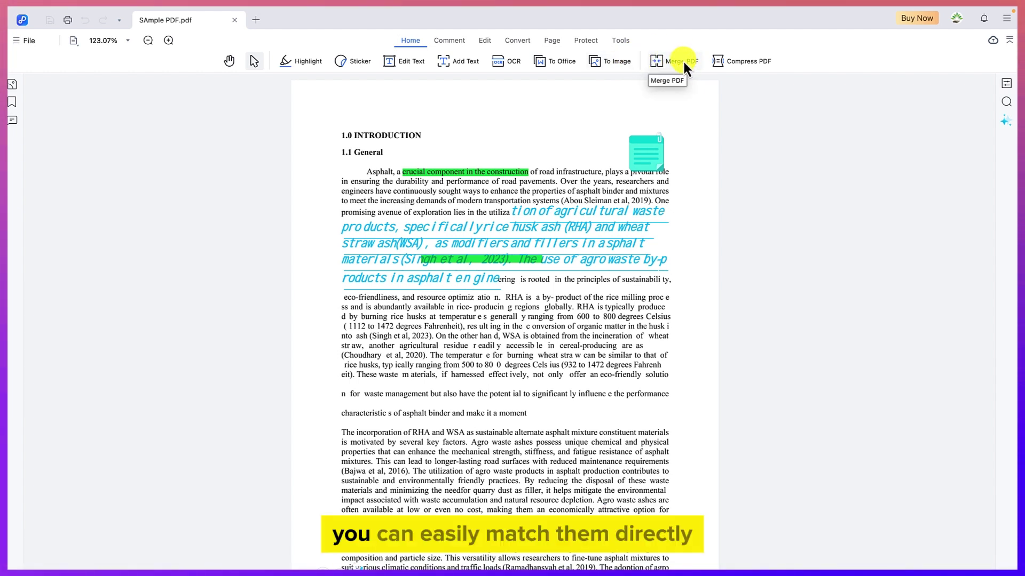
- View the Compress PDF settings for the sample PDF in PDNob, and close them without compressing
{"action": "left_click", "coordinate": [733, 63]}
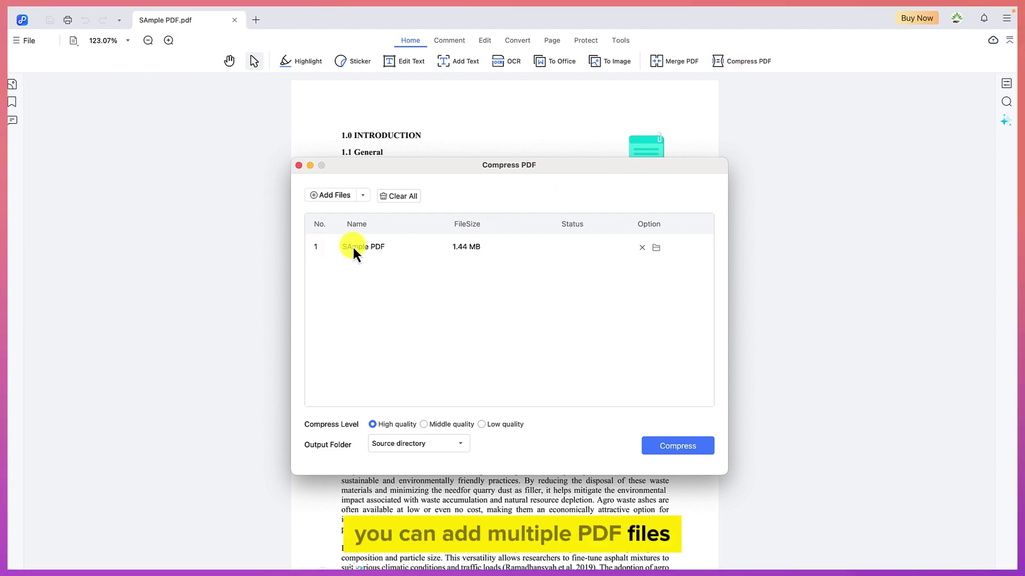
{"action": "left_click", "coordinate": [299, 165]}
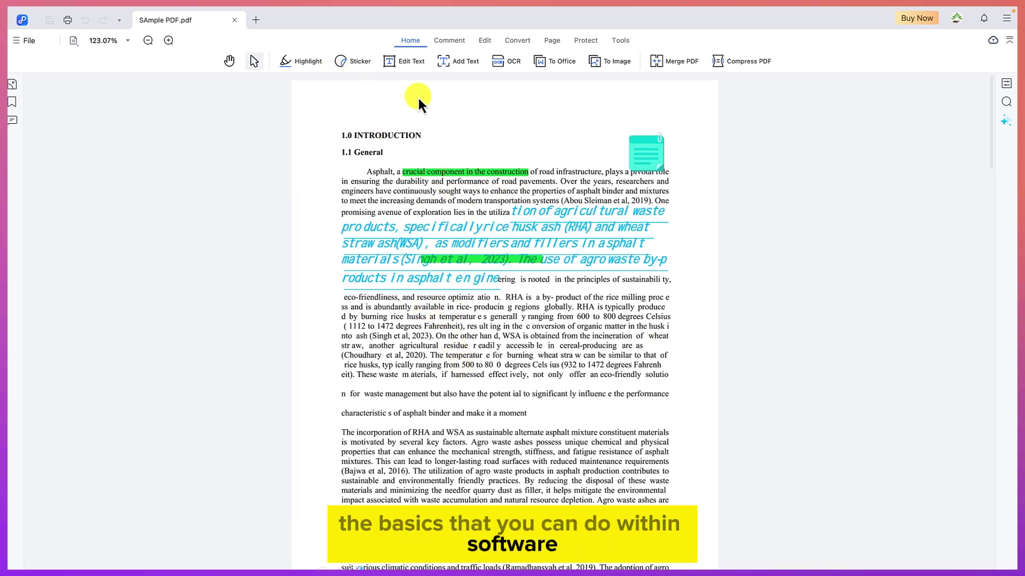
- Underline in green the passages "temperature for burning wheat straw… 800 degrees" and "practices. By reducing… natural resource depletion" on page 1
{"action": "left_click", "coordinate": [450, 40]}
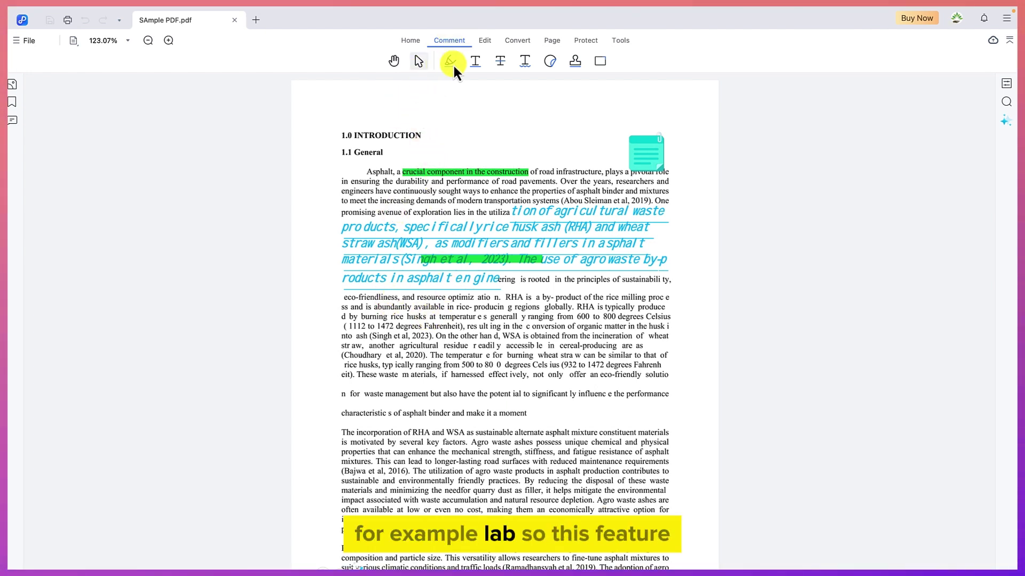
{"action": "left_click", "coordinate": [475, 61]}
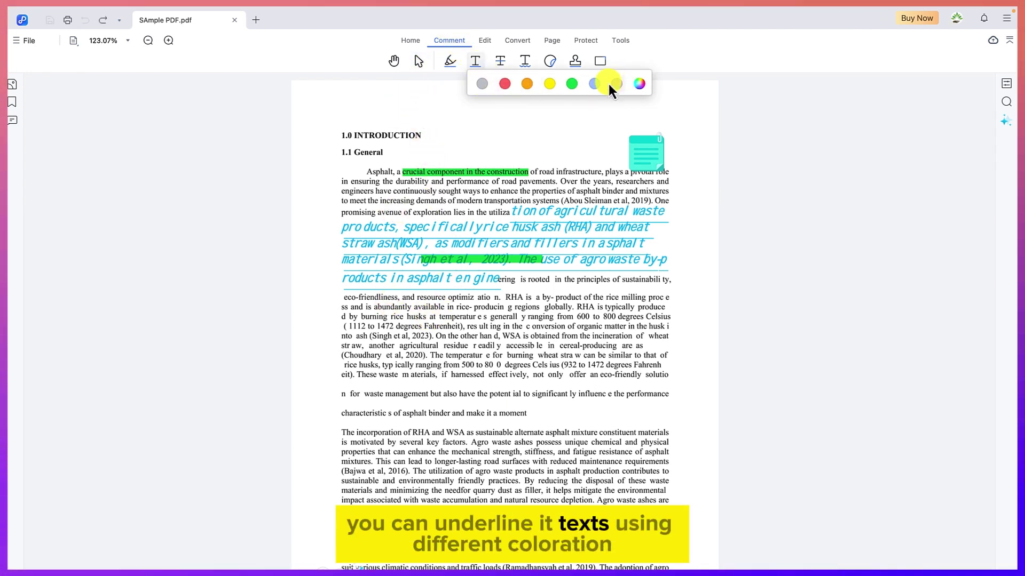
{"action": "left_click", "coordinate": [571, 84]}
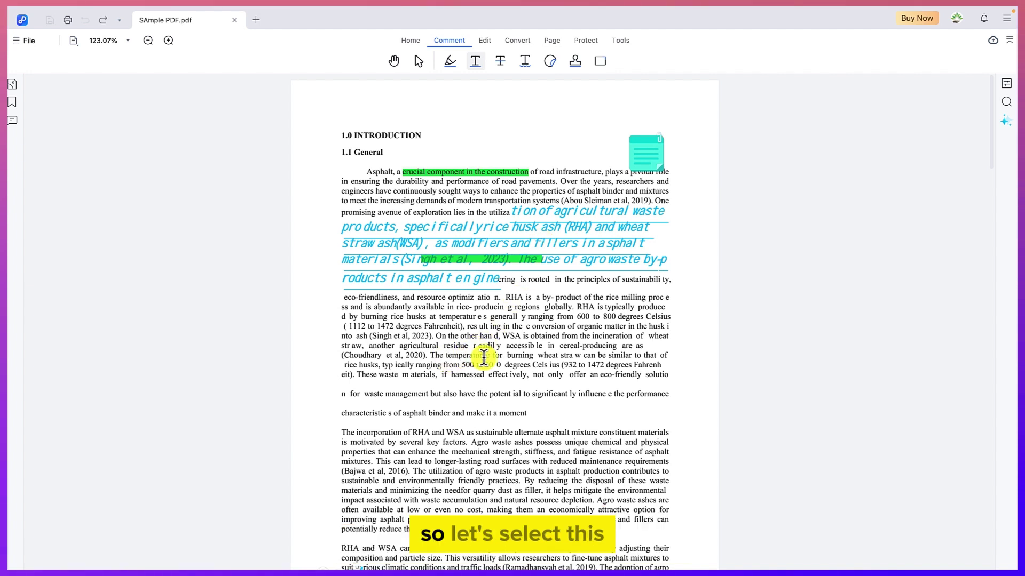
{"action": "mouse_move", "coordinate": [446, 356]}
{"action": "left_mouse_down"}
{"action": "mouse_move", "coordinate": [522, 367]}
{"action": "mouse_move", "coordinate": [528, 358]}
{"action": "mouse_move", "coordinate": [530, 366]}
{"action": "left_mouse_up"}
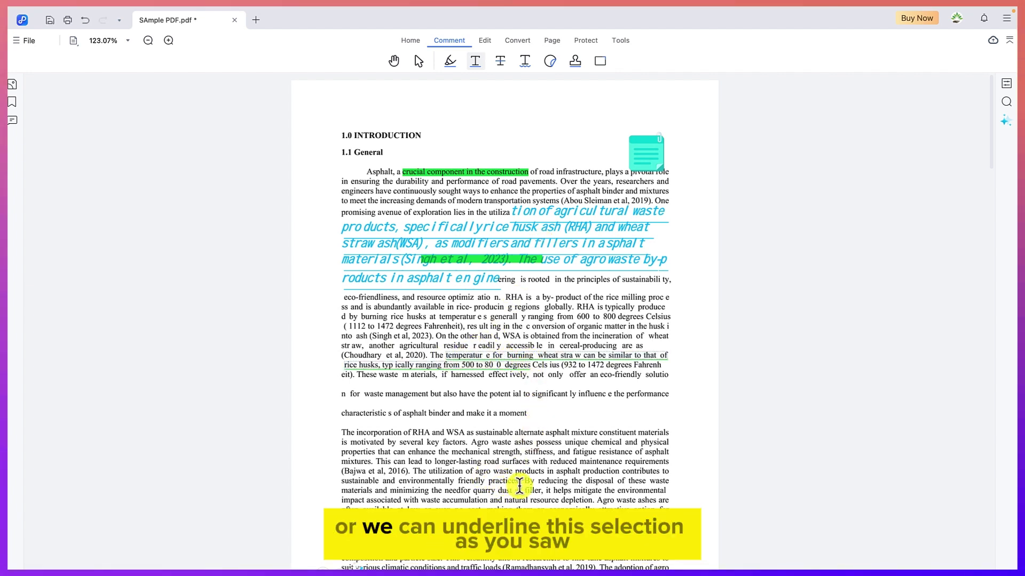
{"action": "left_click_drag", "start_coordinate": [519, 485], "coordinate": [601, 501]}
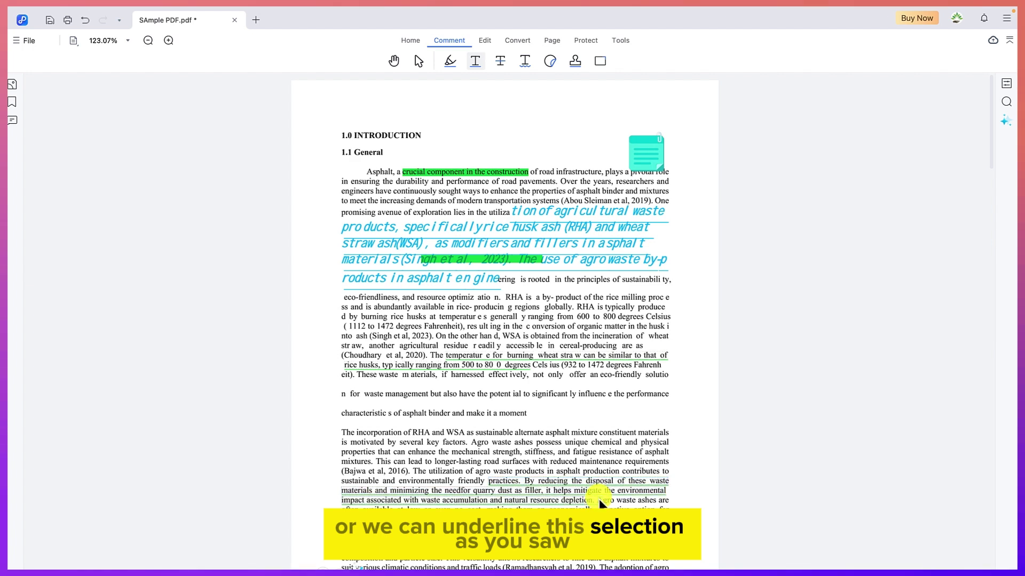
- Strike through "temperatures generally ranging… organic matter" and the passage from "enhance the mechanical strength" to "utilization of agro waste" on page 1
{"action": "left_click", "coordinate": [500, 63]}
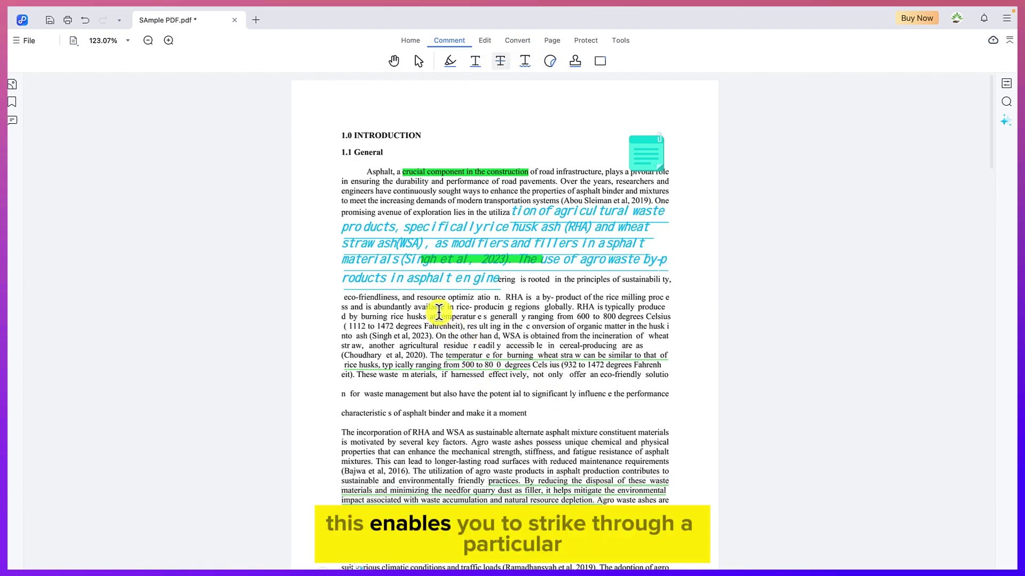
{"action": "left_click_drag", "start_coordinate": [439, 315], "coordinate": [623, 327]}
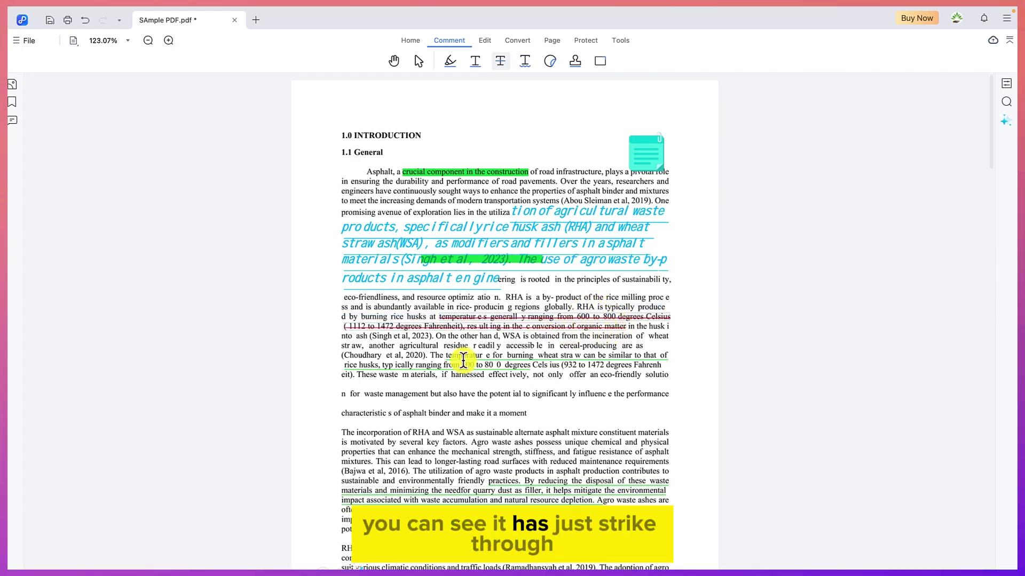
{"action": "left_click_drag", "start_coordinate": [401, 452], "coordinate": [523, 475]}
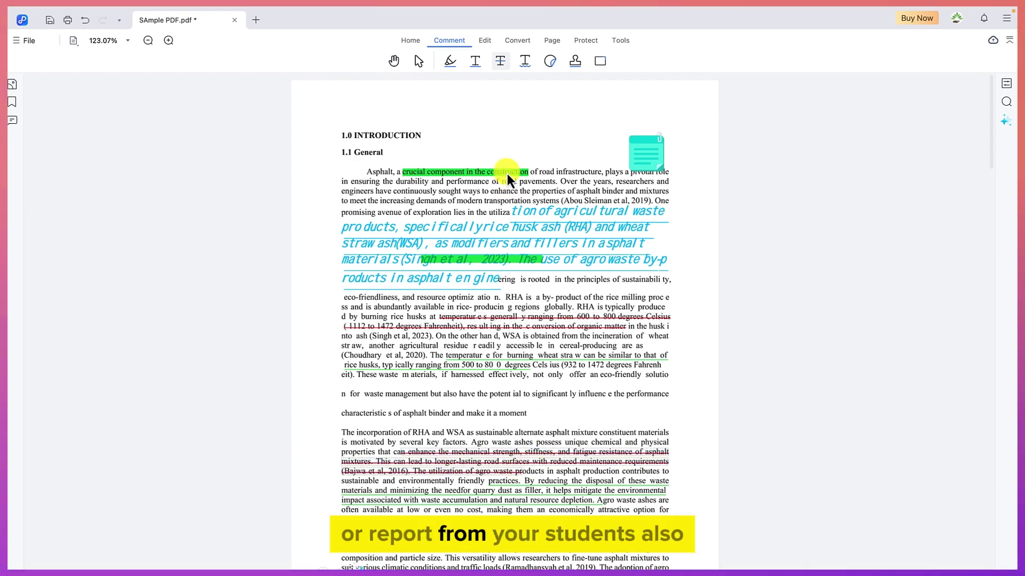
- Add a red squiggly underline to the phrase "also have the potential to" on page 1
{"action": "left_click", "coordinate": [526, 65]}
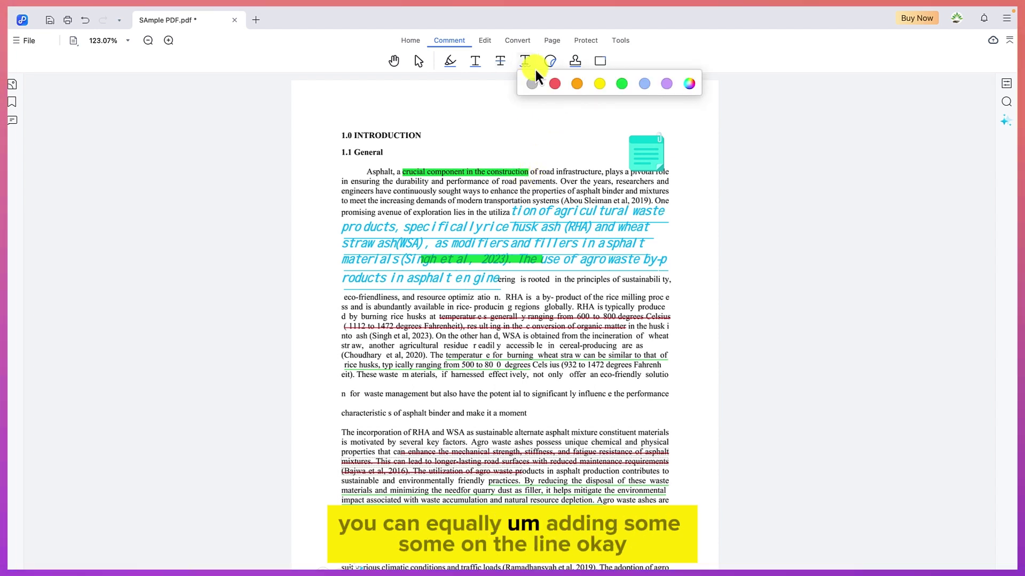
{"action": "left_click", "coordinate": [555, 84]}
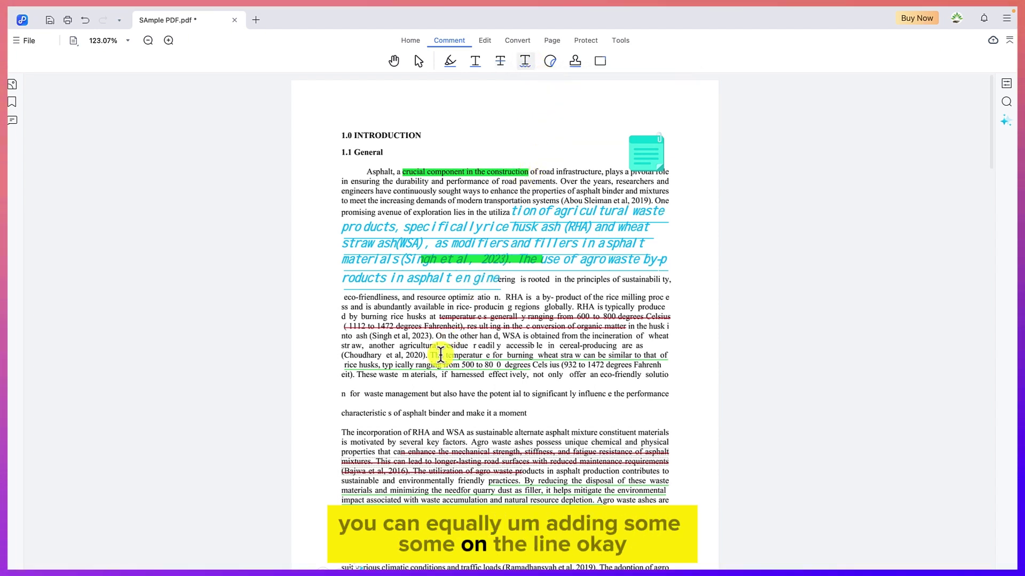
{"action": "left_click_drag", "start_coordinate": [533, 394], "coordinate": [532, 394]}
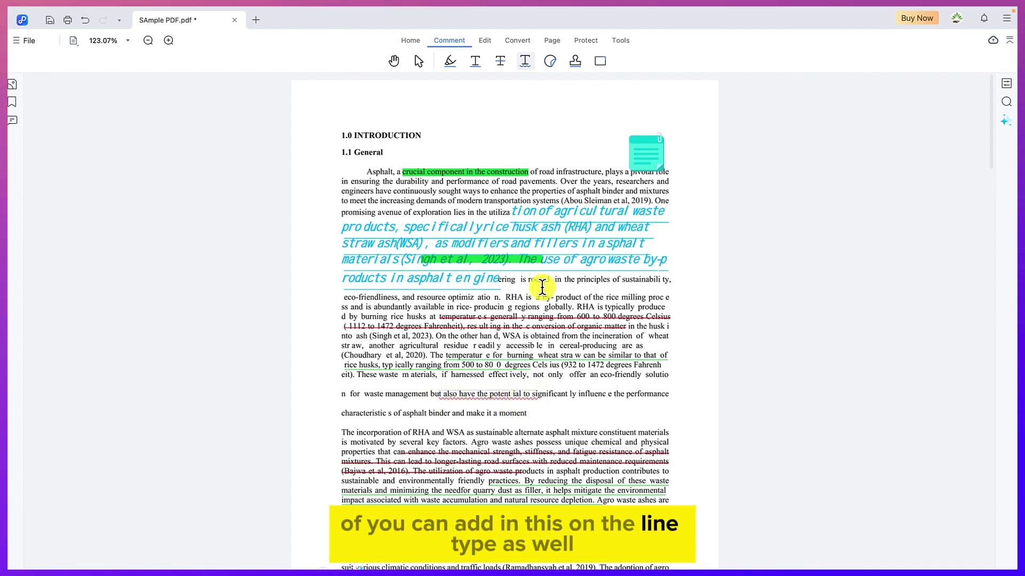
- Browse the Note stickers in the sticker library
{"action": "left_click", "coordinate": [551, 62]}
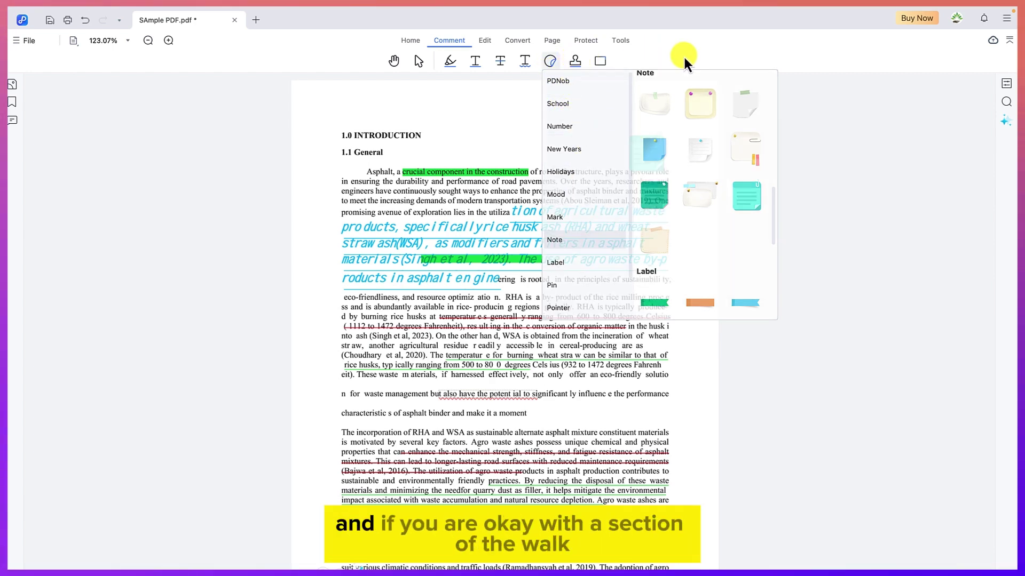
{"action": "left_click", "coordinate": [654, 195]}
{"action": "left_click", "coordinate": [647, 155]}
- Place the Standard Business stamp APPROVED in the blank space below the last paragraph of page 2
{"action": "scroll", "coordinate": [547, 411], "scroll_direction": "down", "scroll_amount": 8}
{"action": "scroll", "coordinate": [547, 411], "scroll_direction": "down", "scroll_amount": 2}
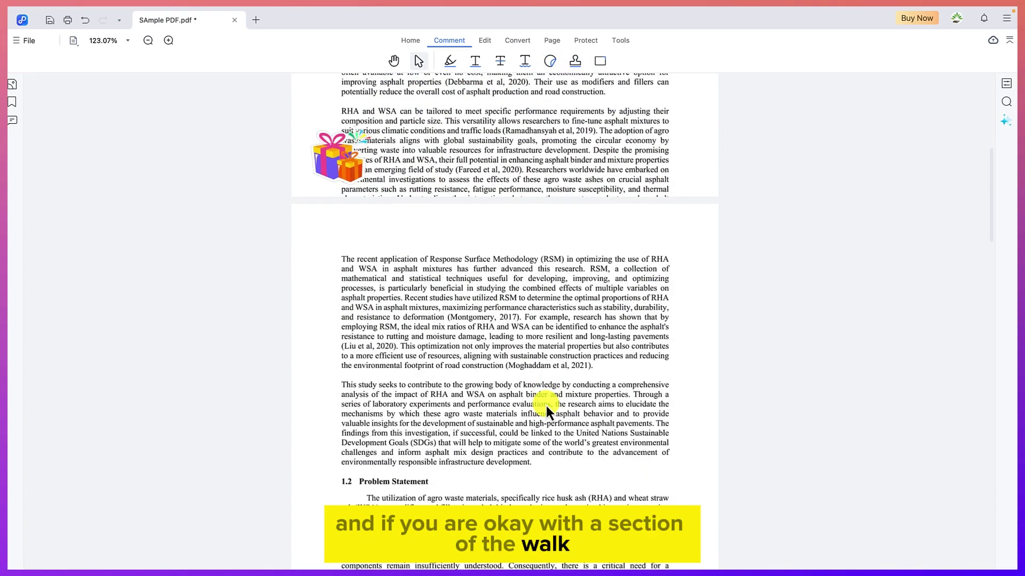
{"action": "left_click", "coordinate": [574, 60]}
{"action": "mouse_move", "coordinate": [591, 85]}
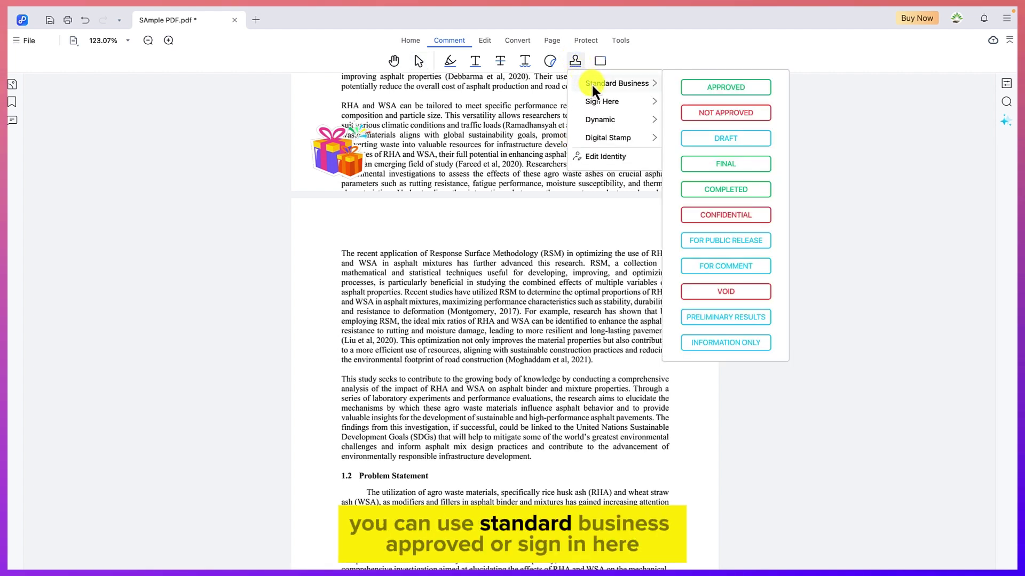
{"action": "mouse_move", "coordinate": [628, 106]}
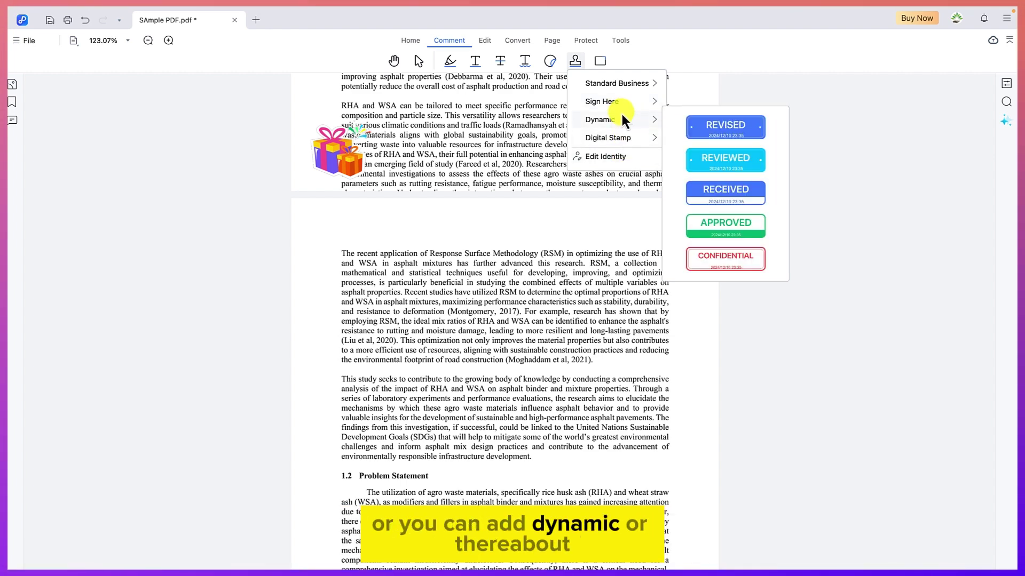
{"action": "mouse_move", "coordinate": [638, 85]}
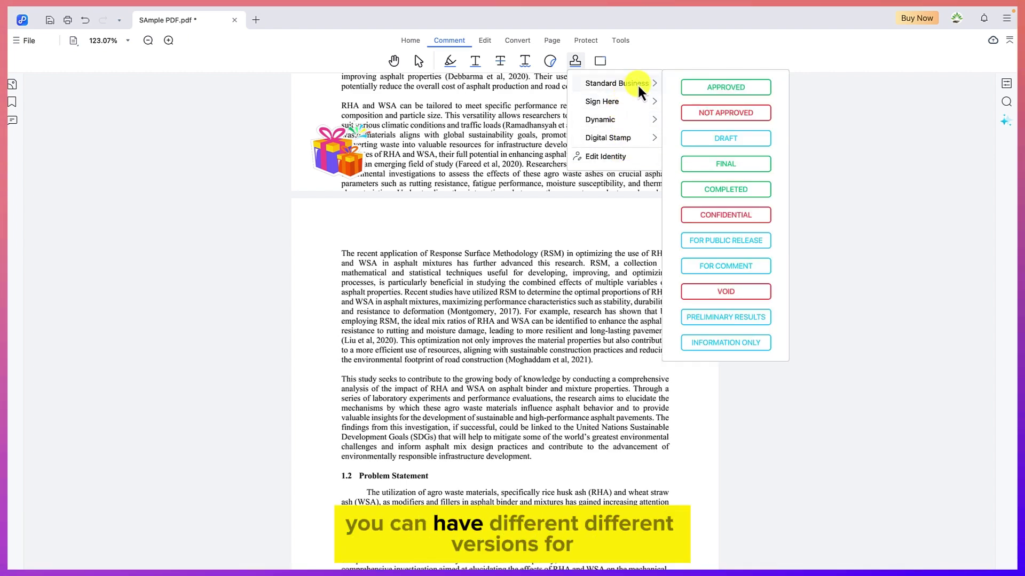
{"action": "left_click", "coordinate": [729, 98]}
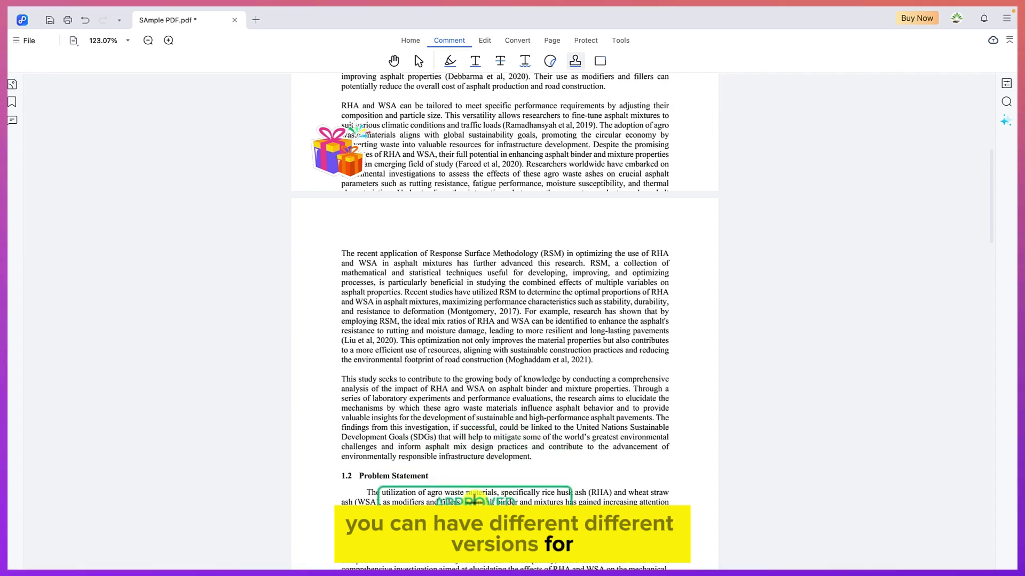
{"action": "scroll", "coordinate": [491, 521], "scroll_direction": "down", "scroll_amount": 3}
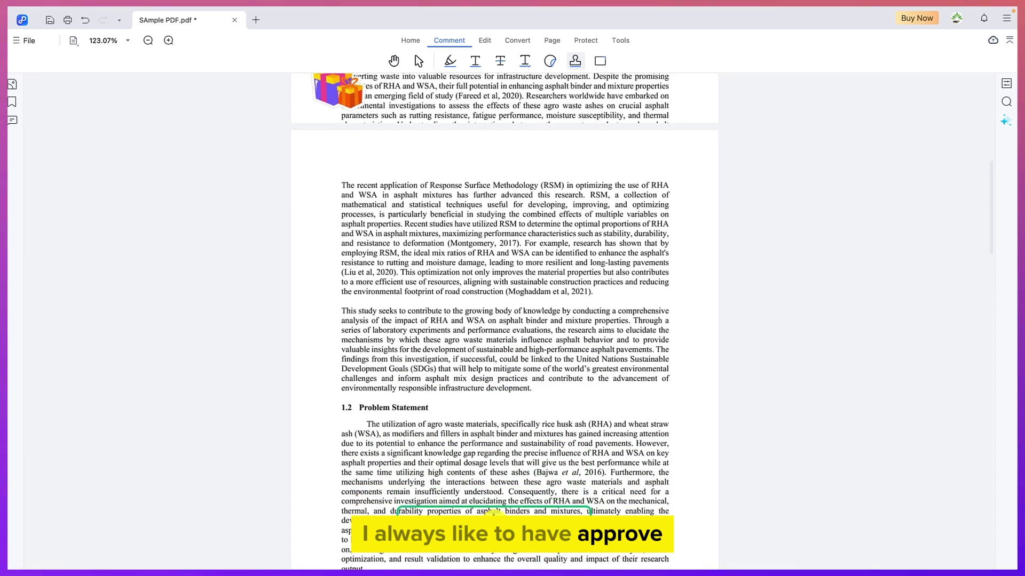
{"action": "scroll", "coordinate": [494, 520], "scroll_direction": "down", "scroll_amount": 3}
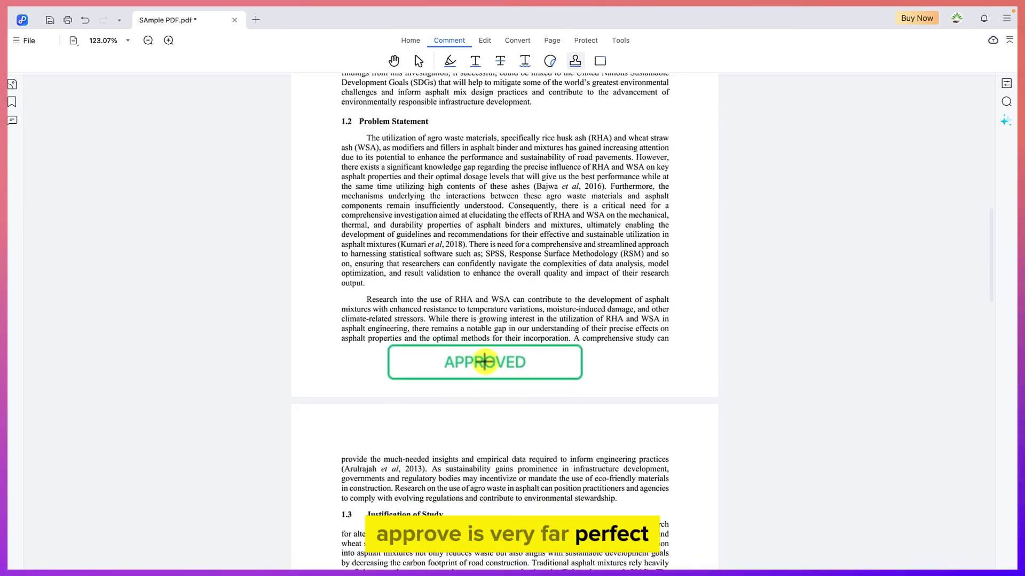
{"action": "left_click", "coordinate": [485, 365]}
{"action": "left_click", "coordinate": [516, 253]}
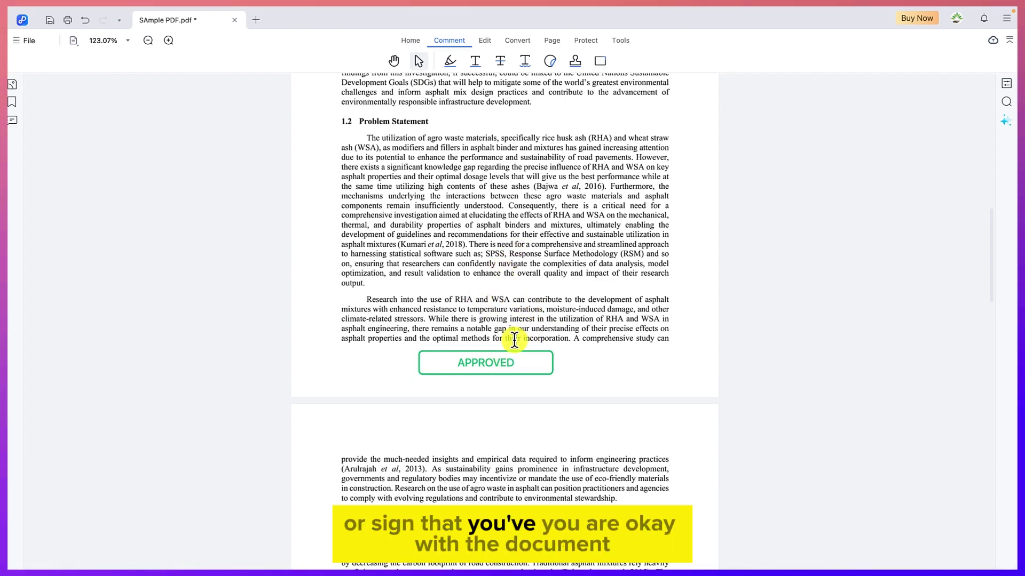
- Draw a rectangle over the words "the potential to significant" between the first two paragraphs on page 1
{"action": "scroll", "coordinate": [514, 340], "scroll_direction": "up", "scroll_amount": 15}
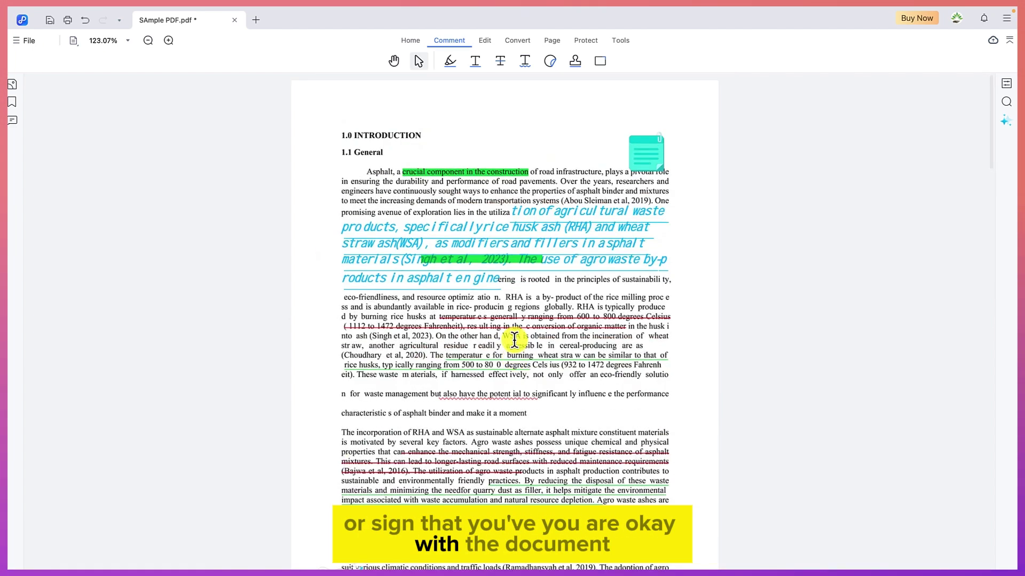
{"action": "left_click", "coordinate": [601, 61]}
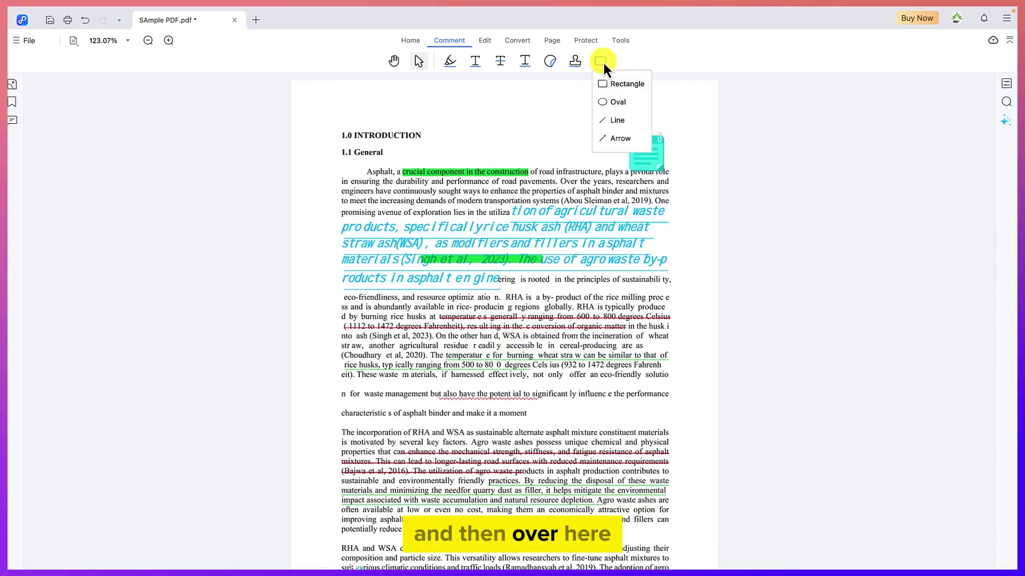
{"action": "left_click", "coordinate": [619, 85]}
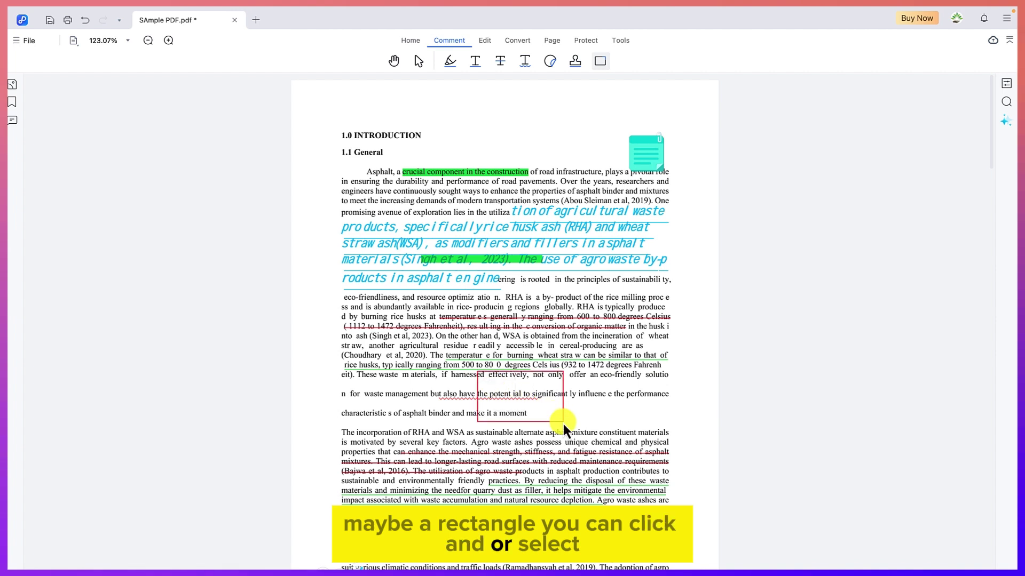
{"action": "left_click_drag", "start_coordinate": [564, 425], "coordinate": [564, 423]}
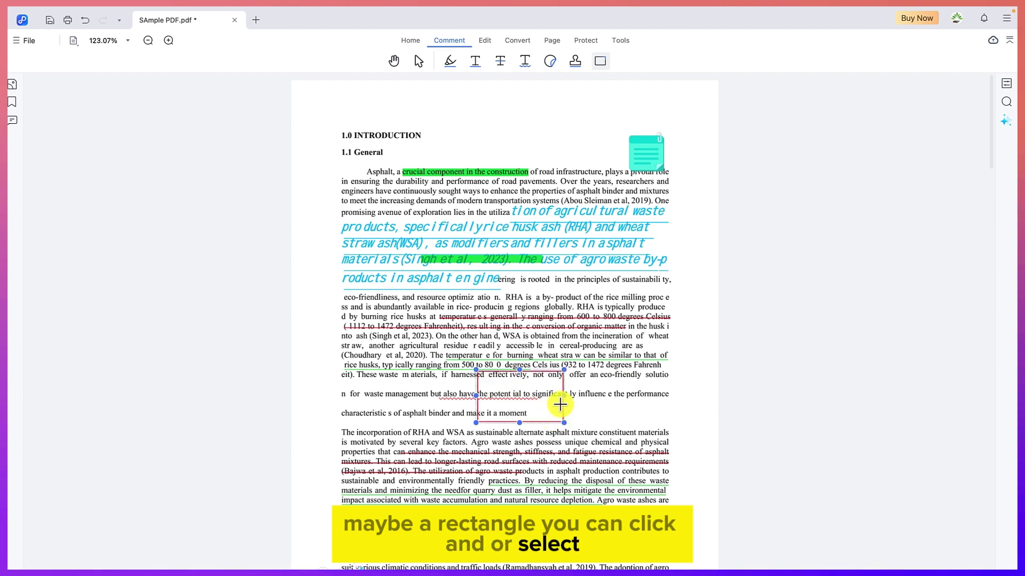
{"action": "left_click", "coordinate": [545, 321]}
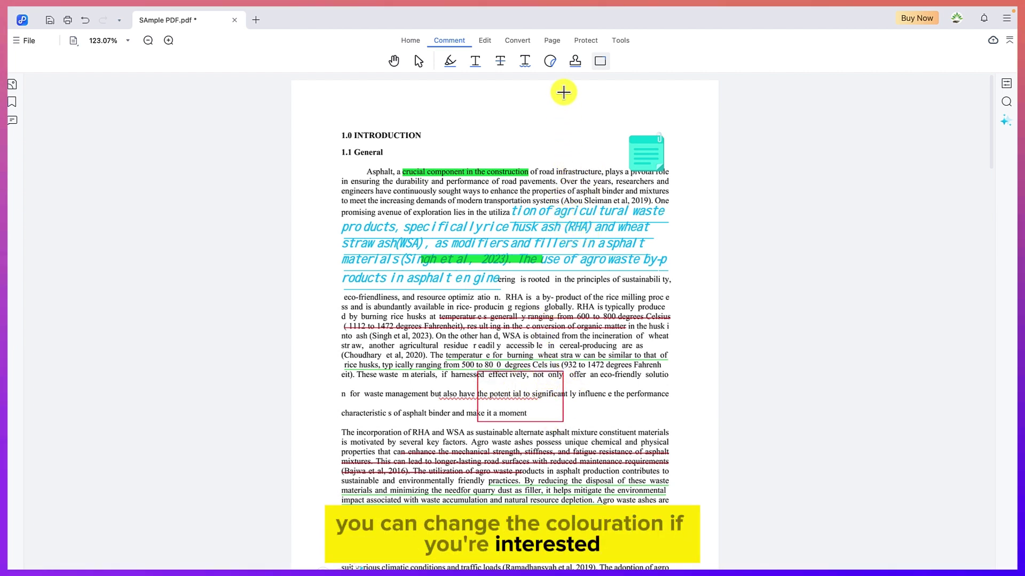
- Draw a flat oval just above the end of the first line of the second paragraph on page 1
{"action": "left_click", "coordinate": [602, 62]}
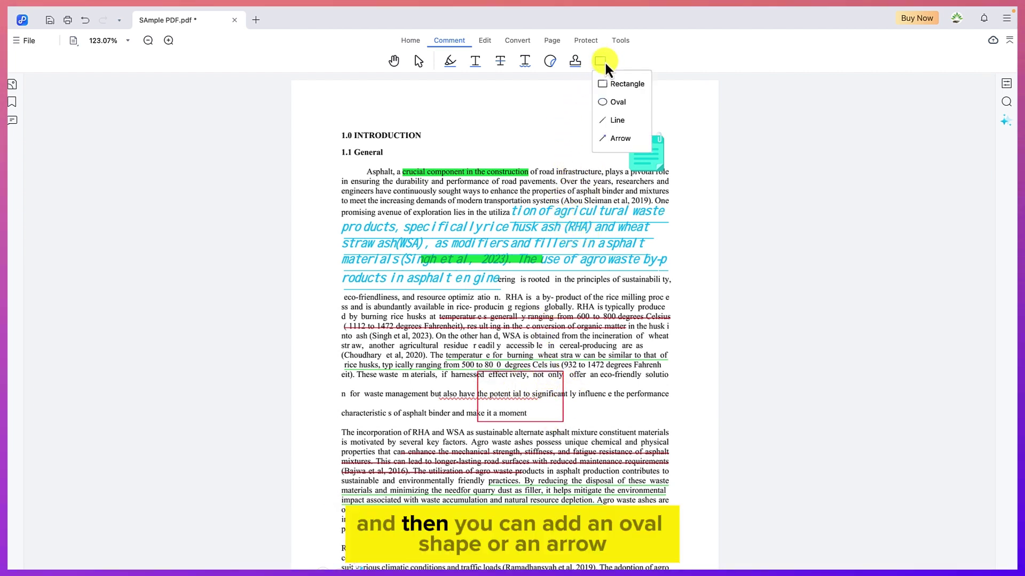
{"action": "left_click", "coordinate": [620, 103]}
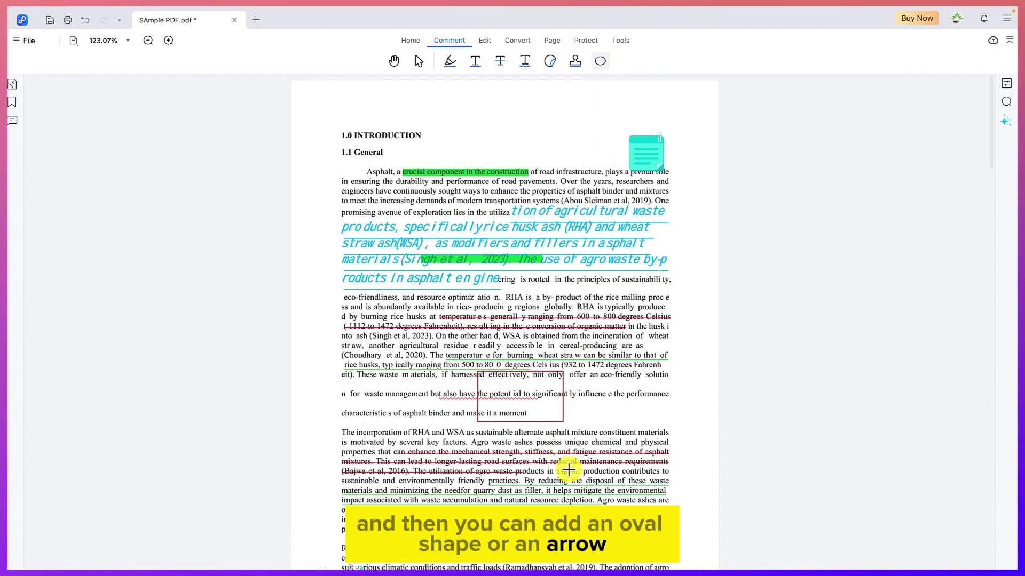
{"action": "left_click_drag", "start_coordinate": [591, 412], "coordinate": [661, 433]}
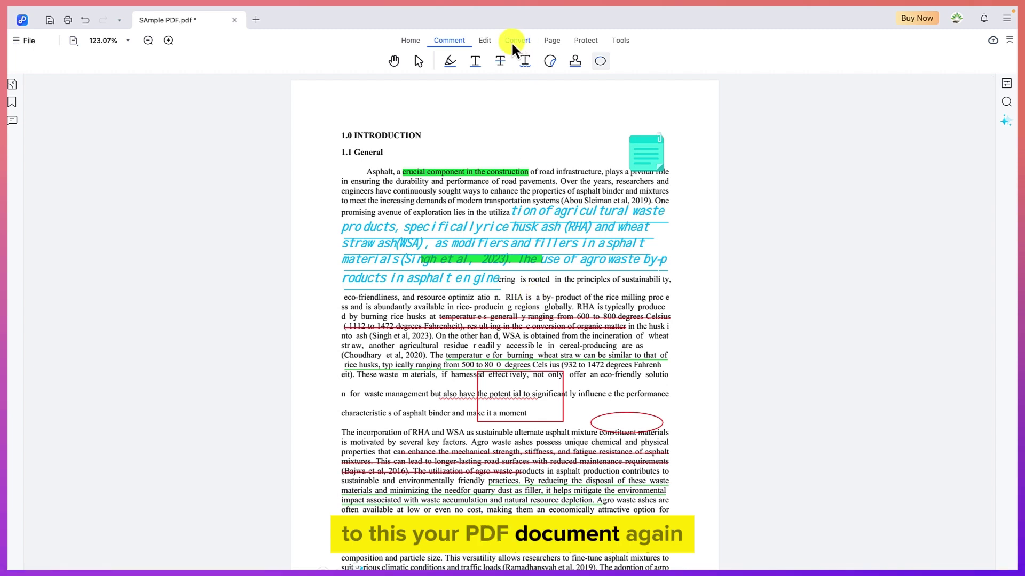
- Create a new text watermark for the PDF with the text "Confidential"
{"action": "left_click", "coordinate": [485, 41]}
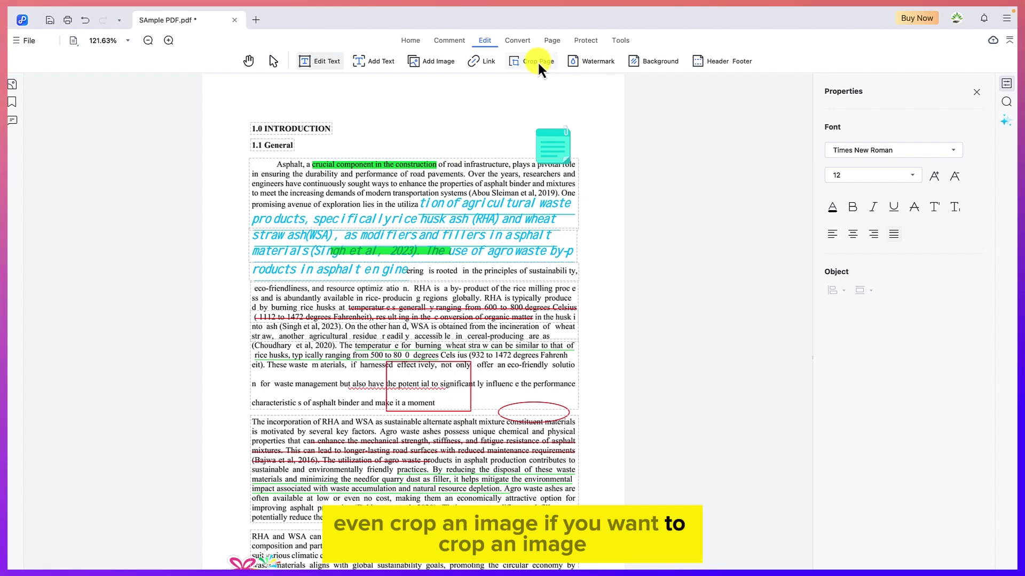
{"action": "left_click", "coordinate": [599, 63]}
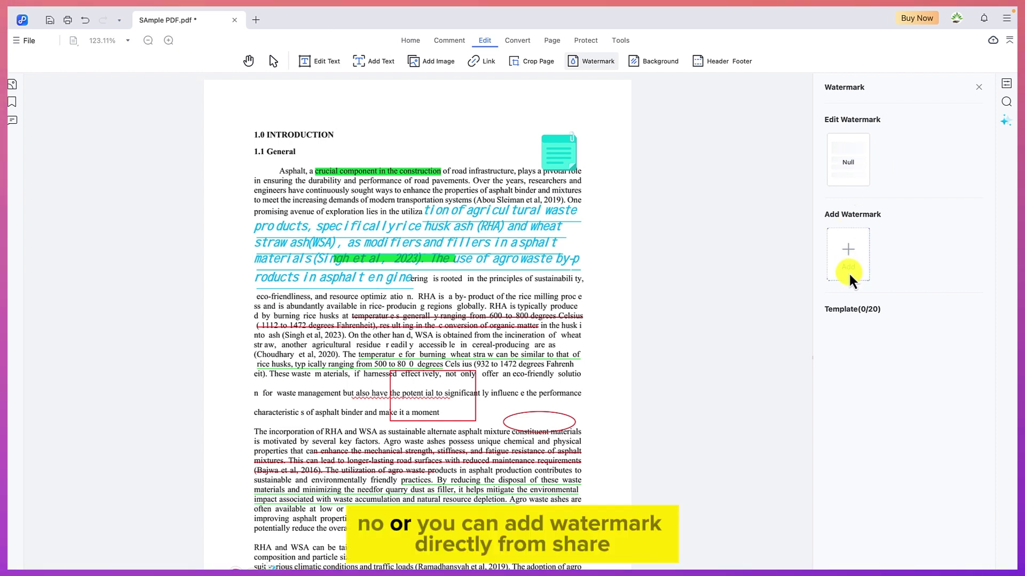
{"action": "left_click", "coordinate": [847, 251]}
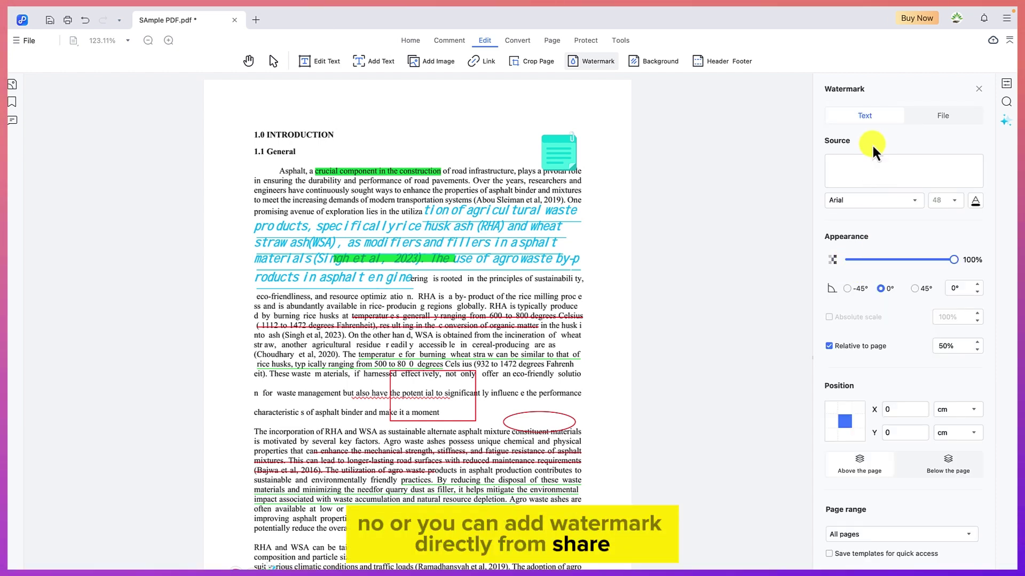
{"action": "left_click", "coordinate": [873, 169]}
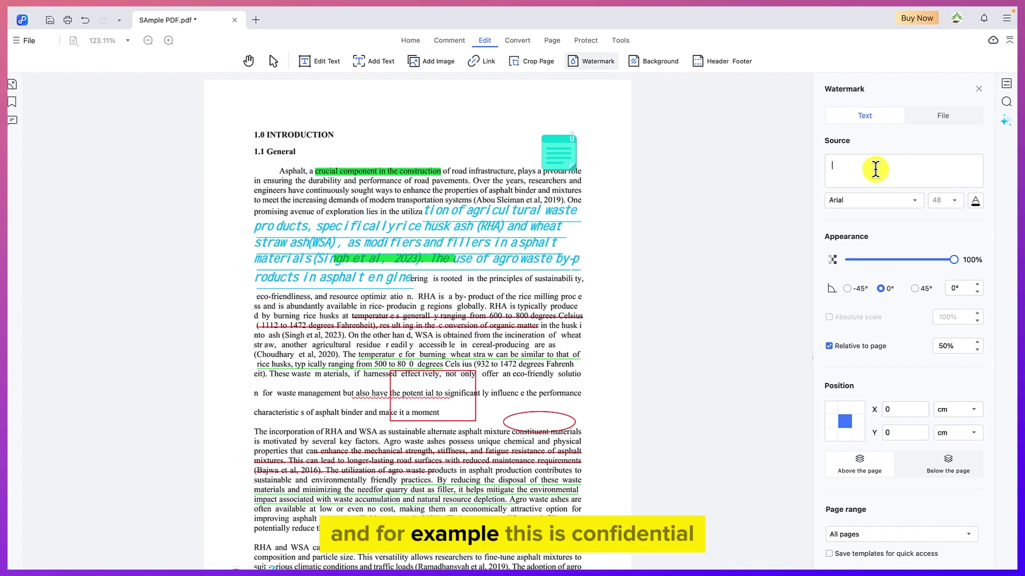
{"action": "type", "text": "Confidential"}
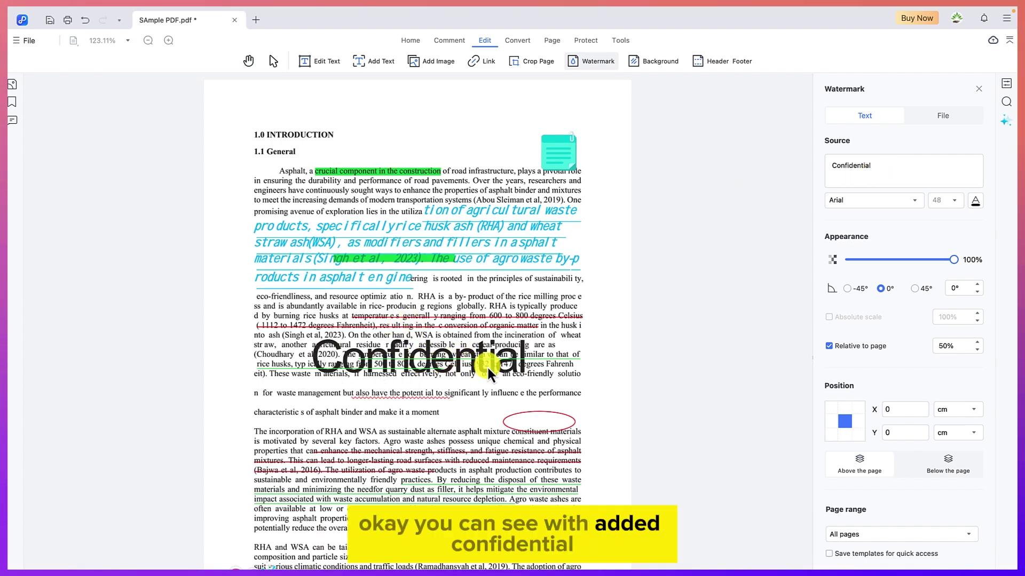
- Try the -45° angle for the Confidential watermark and set its rotation to 45°
{"action": "left_click", "coordinate": [888, 288]}
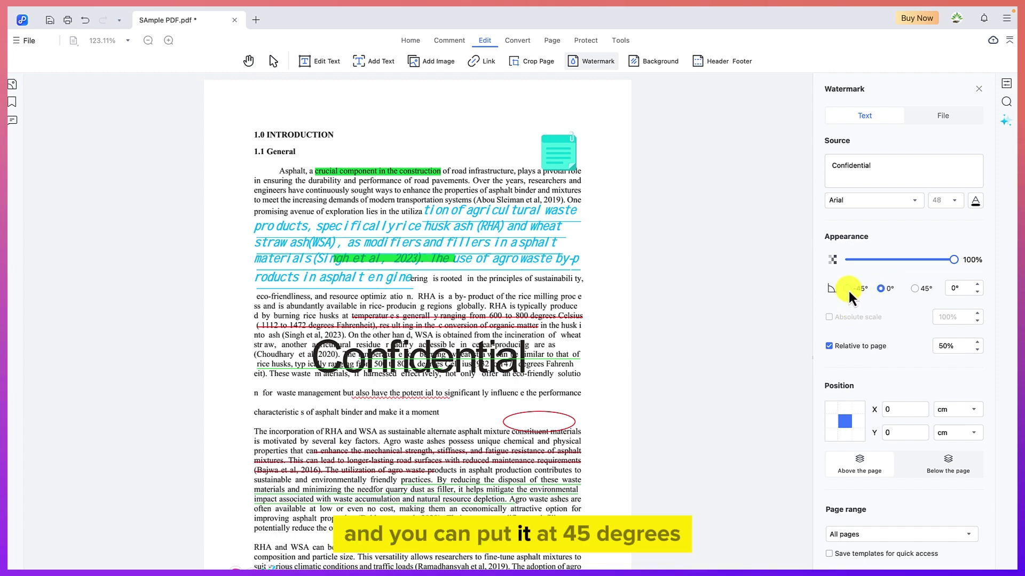
{"action": "left_click", "coordinate": [849, 290]}
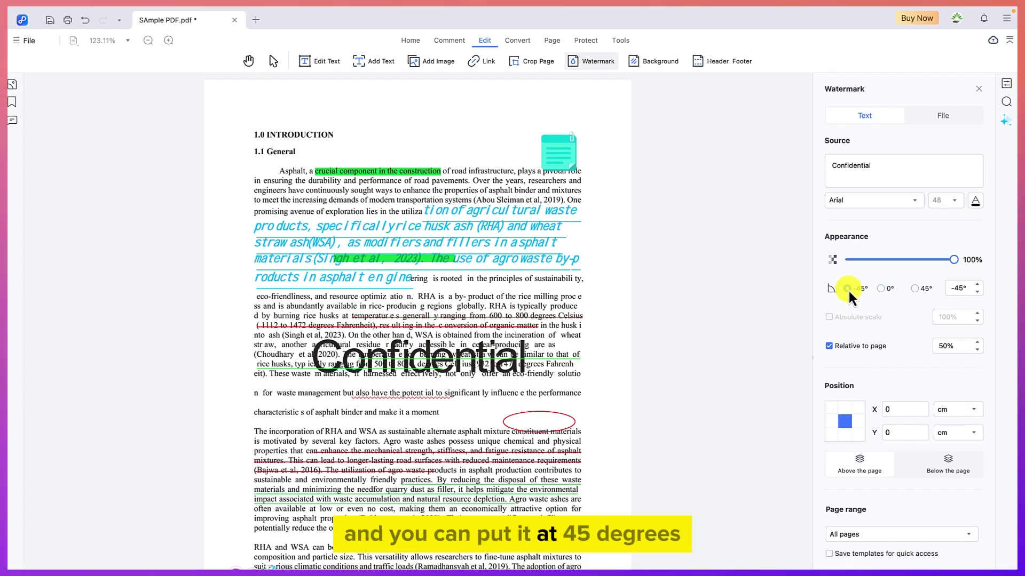
{"action": "left_click", "coordinate": [914, 290]}
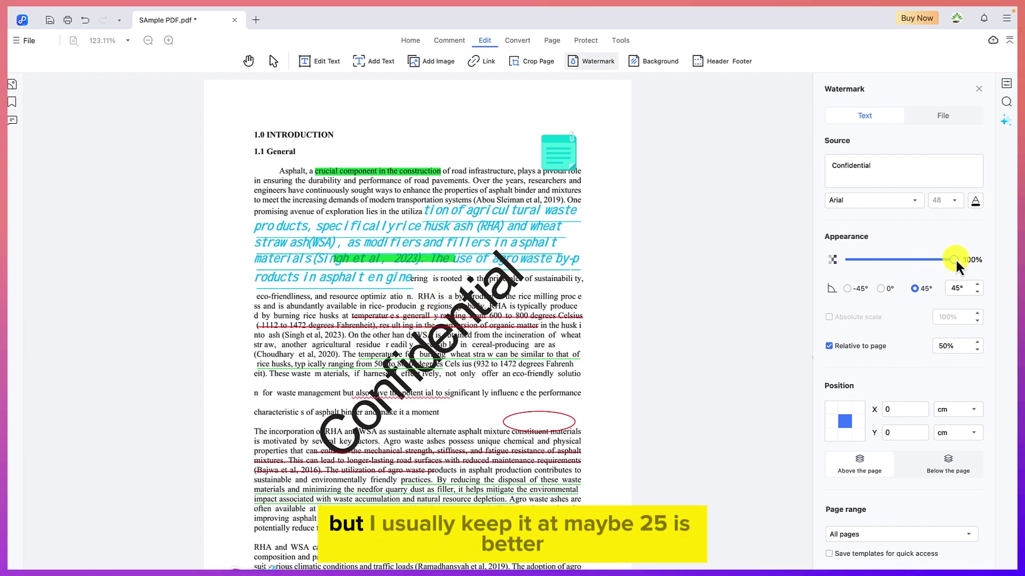
- Set the watermark's opacity to 25%, check it across the pages, and save it to the document
{"action": "left_click_drag", "start_coordinate": [955, 258], "coordinate": [876, 262]}
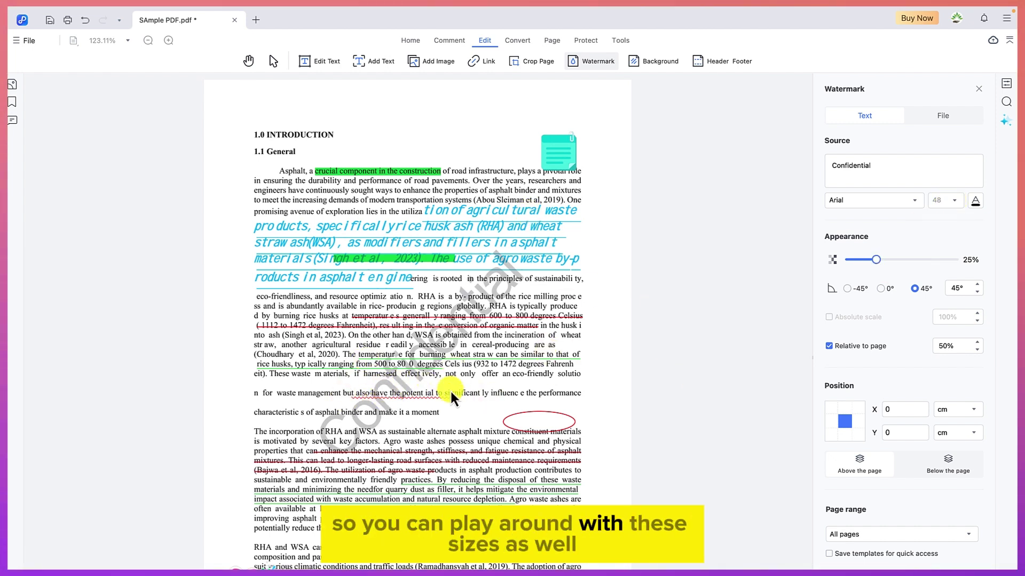
{"action": "scroll", "coordinate": [489, 437], "scroll_direction": "down", "scroll_amount": 15}
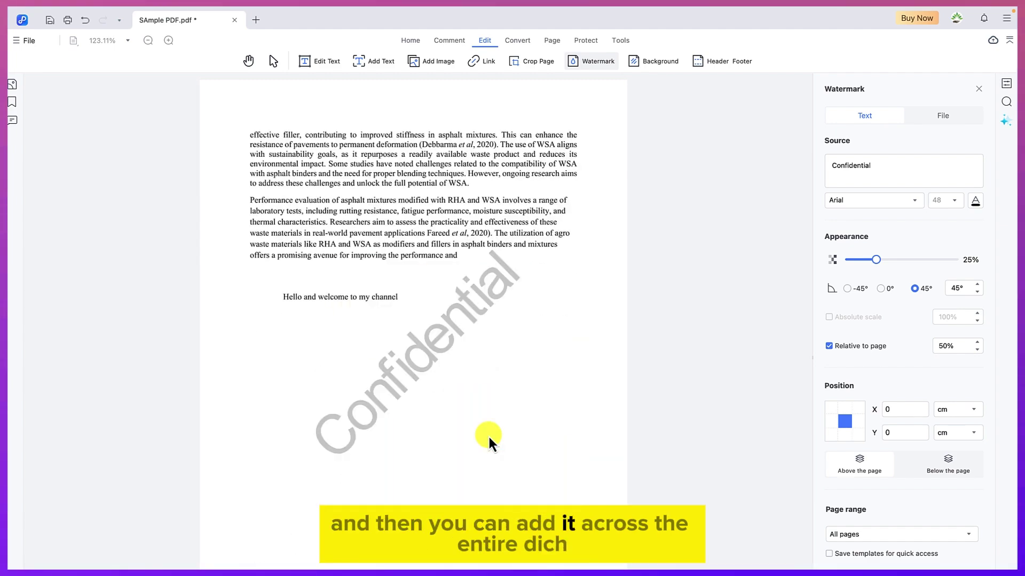
{"action": "scroll", "coordinate": [489, 437], "scroll_direction": "down", "scroll_amount": 10}
{"action": "scroll", "coordinate": [489, 437], "scroll_direction": "up", "scroll_amount": 10}
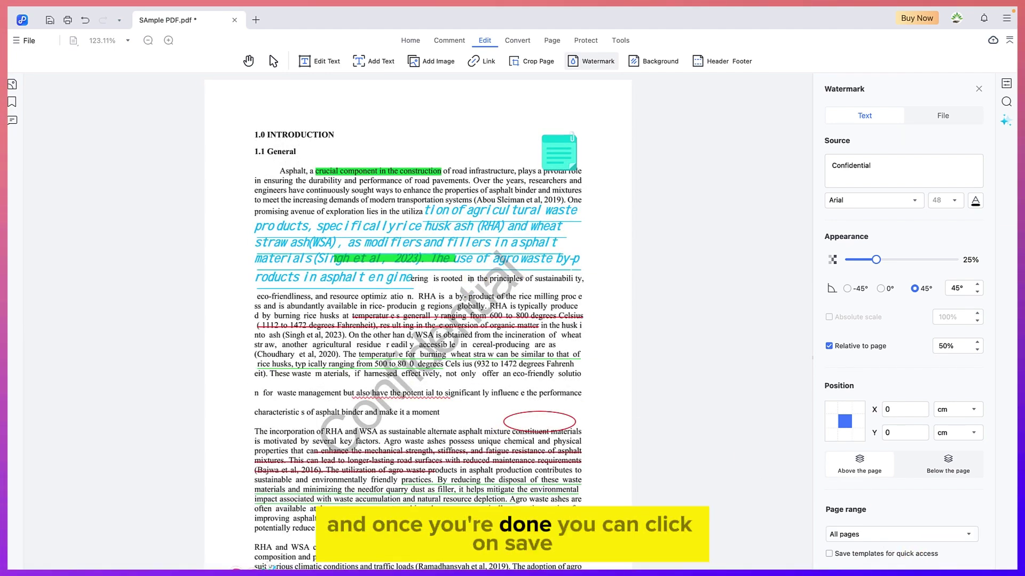
{"action": "left_click", "coordinate": [950, 566]}
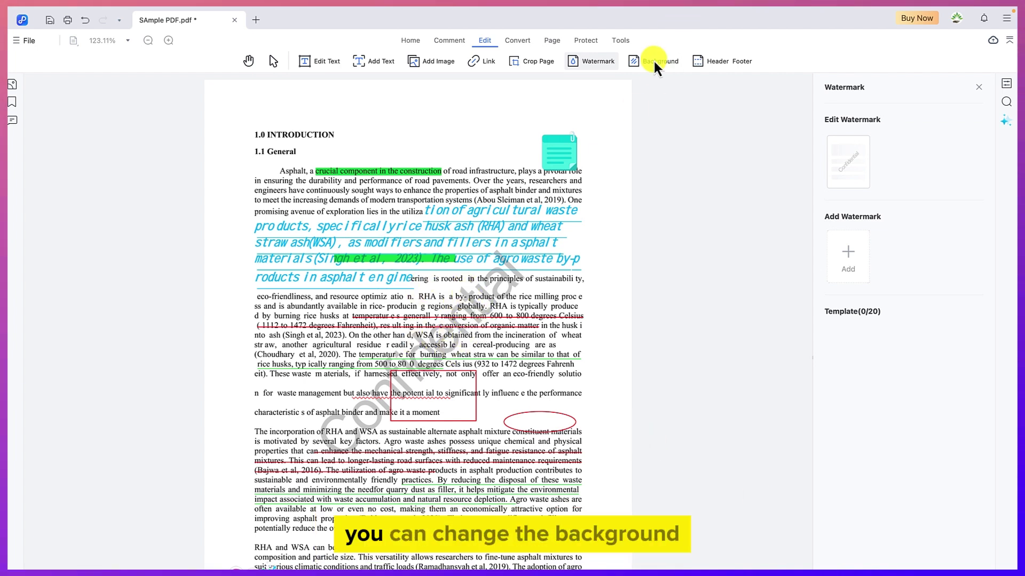
- Examine the header and footer, conversion, page management, encryption and merge, compress and OCR options, selecting page 2 among the page thumbnails
{"action": "left_click", "coordinate": [724, 69]}
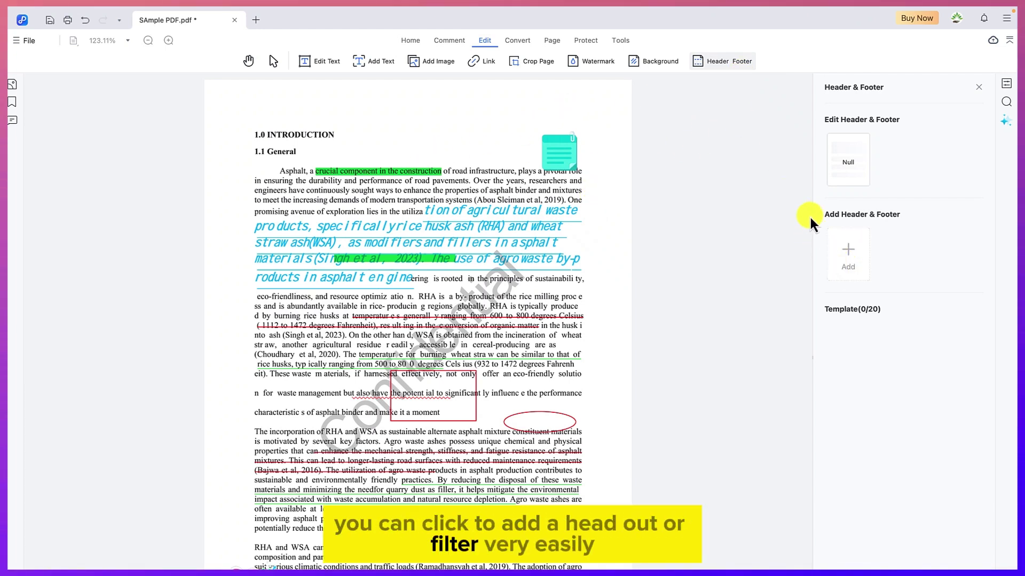
{"action": "left_click", "coordinate": [515, 43]}
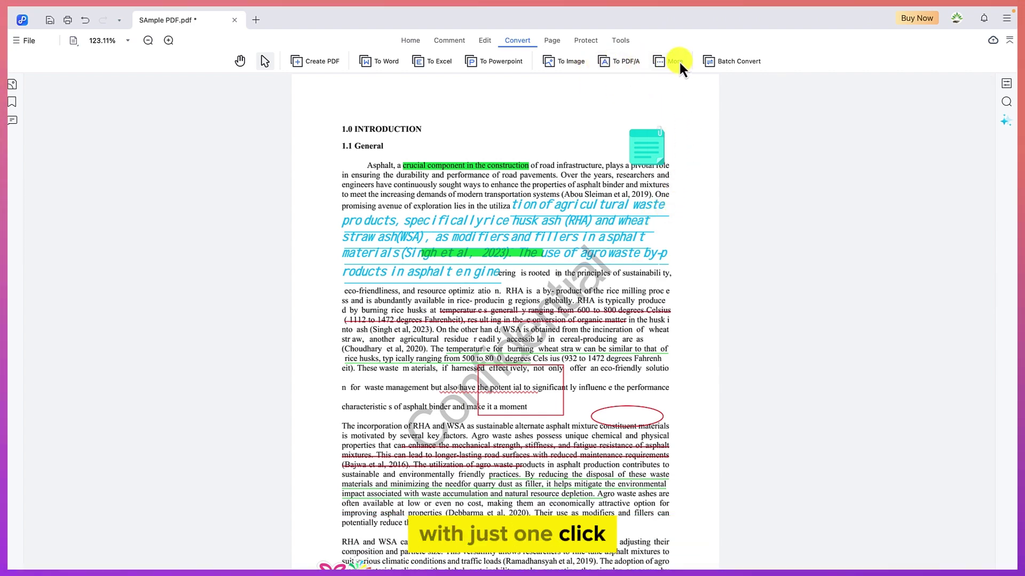
{"action": "left_click", "coordinate": [551, 40]}
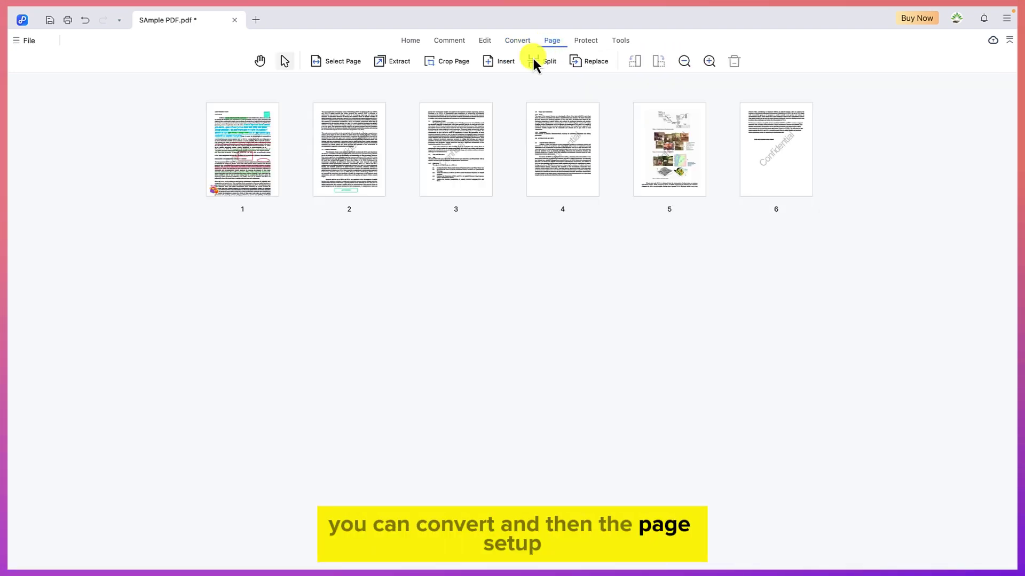
{"action": "mouse_move", "coordinate": [416, 203]}
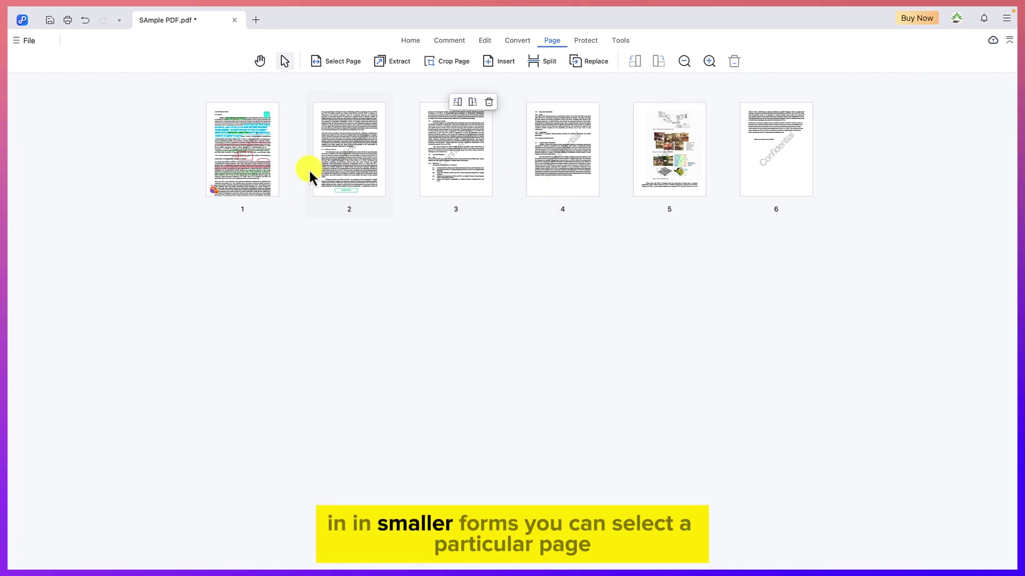
{"action": "left_click", "coordinate": [356, 59]}
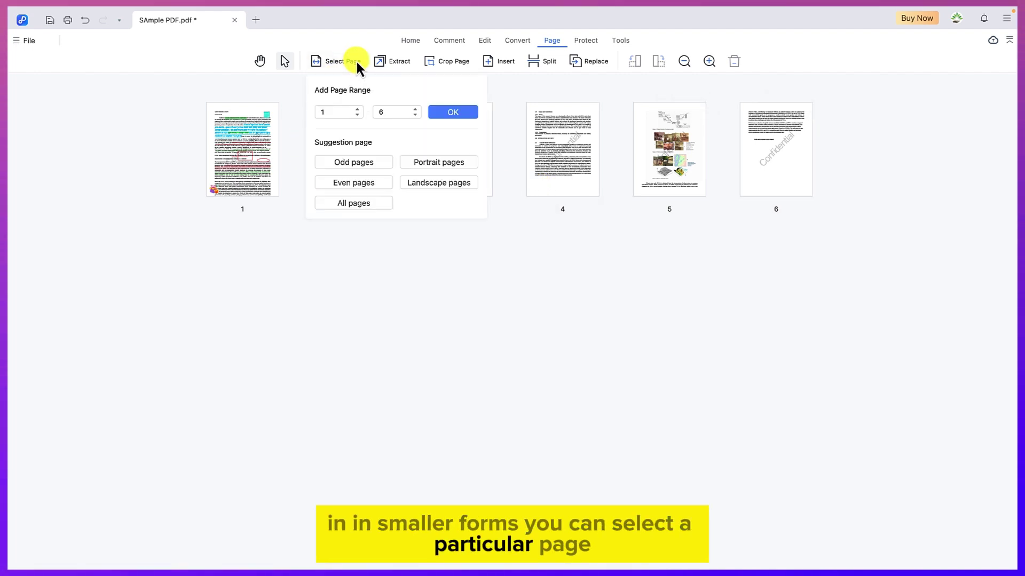
{"action": "left_click", "coordinate": [460, 262]}
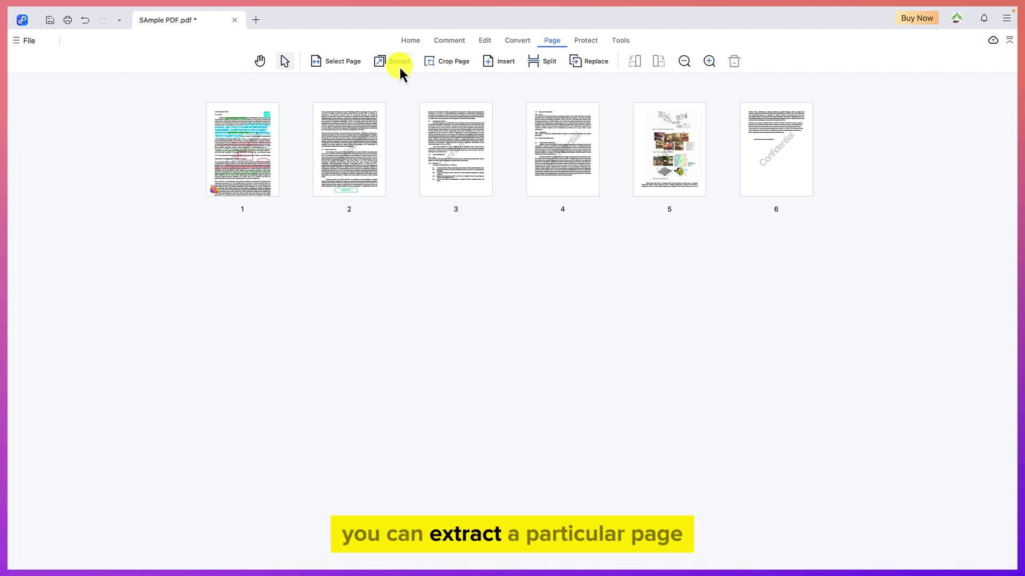
{"action": "left_click", "coordinate": [351, 152]}
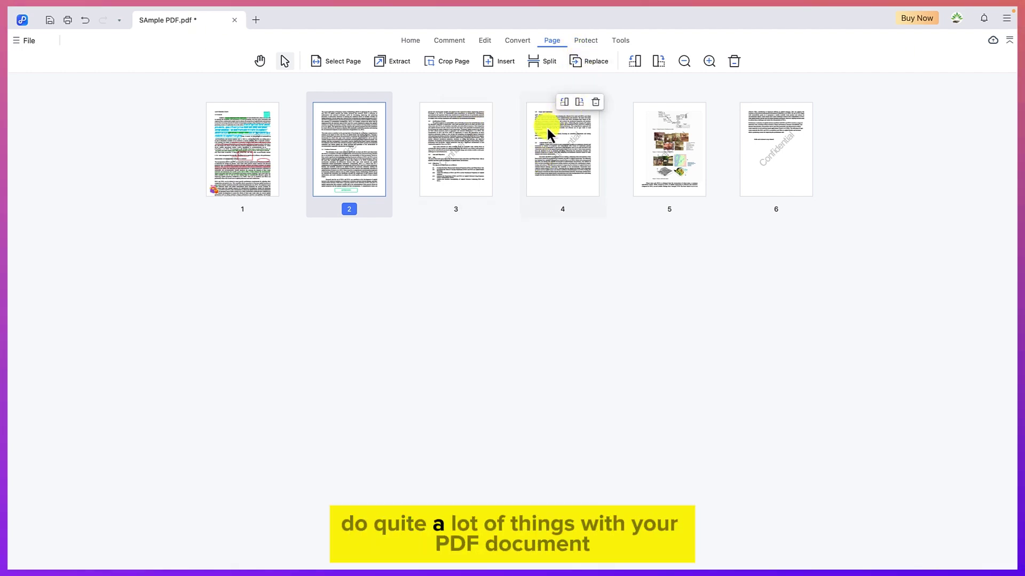
{"action": "left_click", "coordinate": [582, 42]}
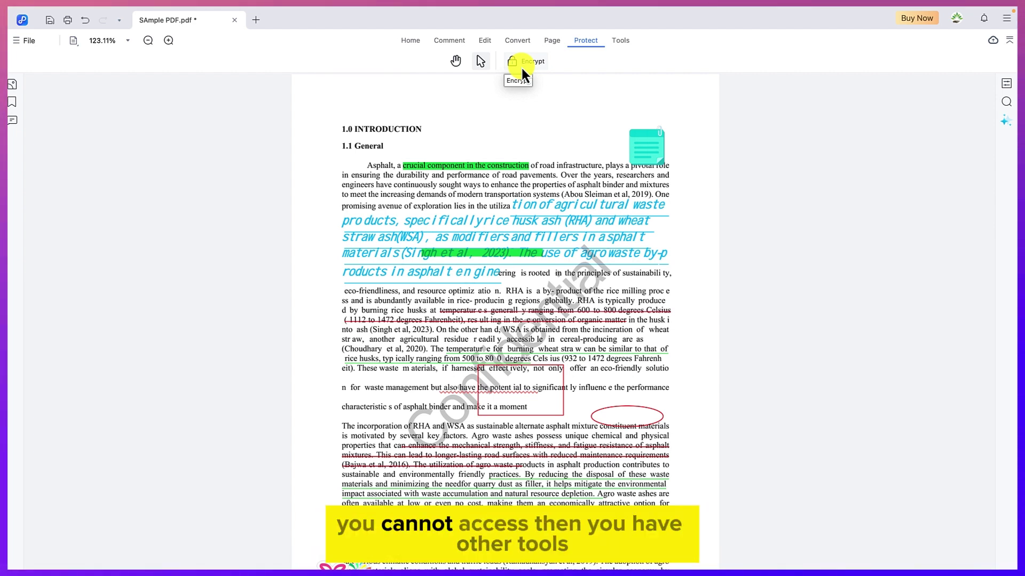
{"action": "left_click", "coordinate": [622, 41]}
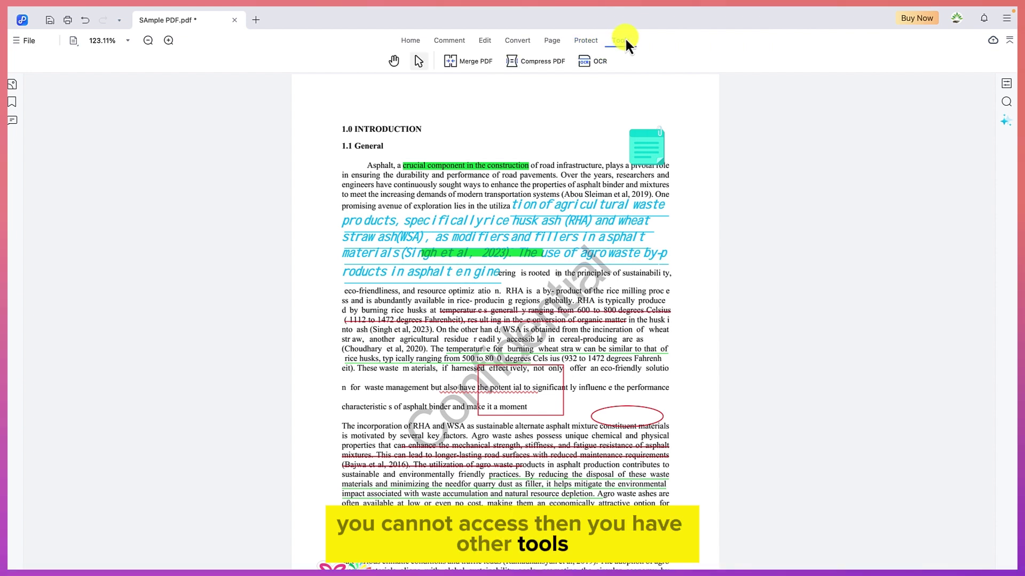